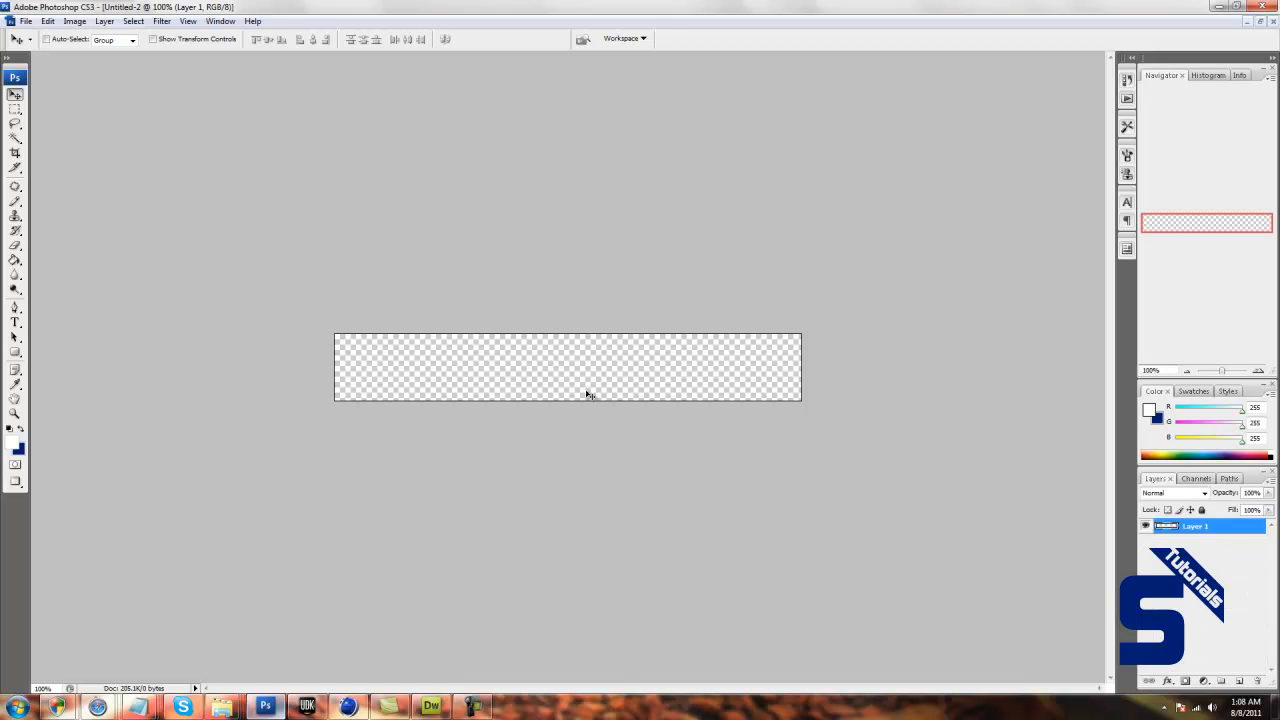
Draw a white rounded rectangle with a 10 px corner radius nearly filling the canvas, and add a new layer above it.
click(13, 356)
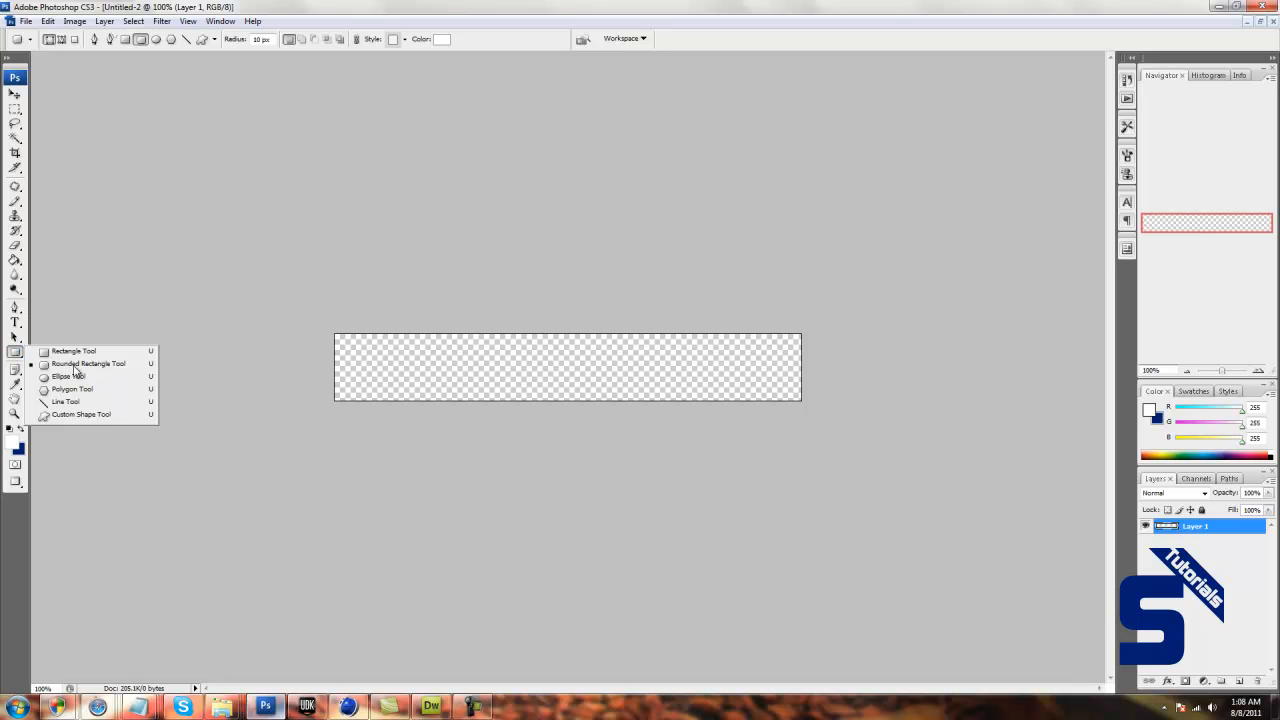
click(73, 364)
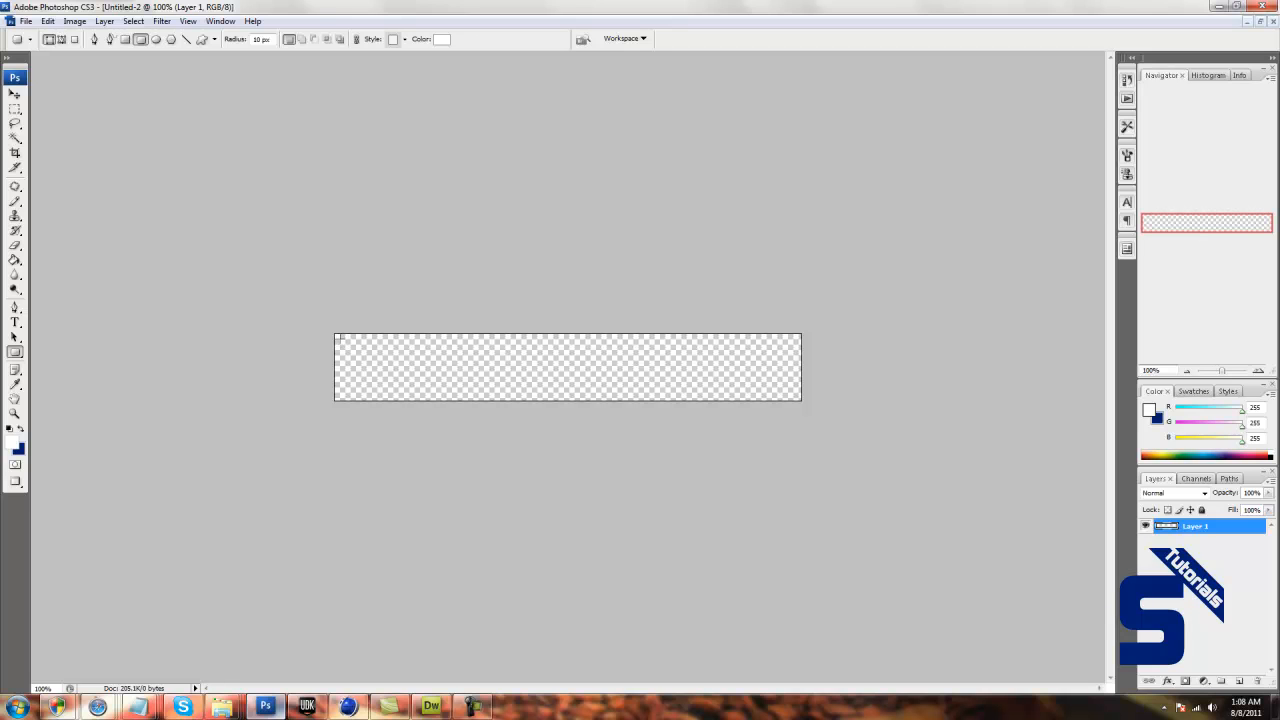
drag(339, 339, 797, 396)
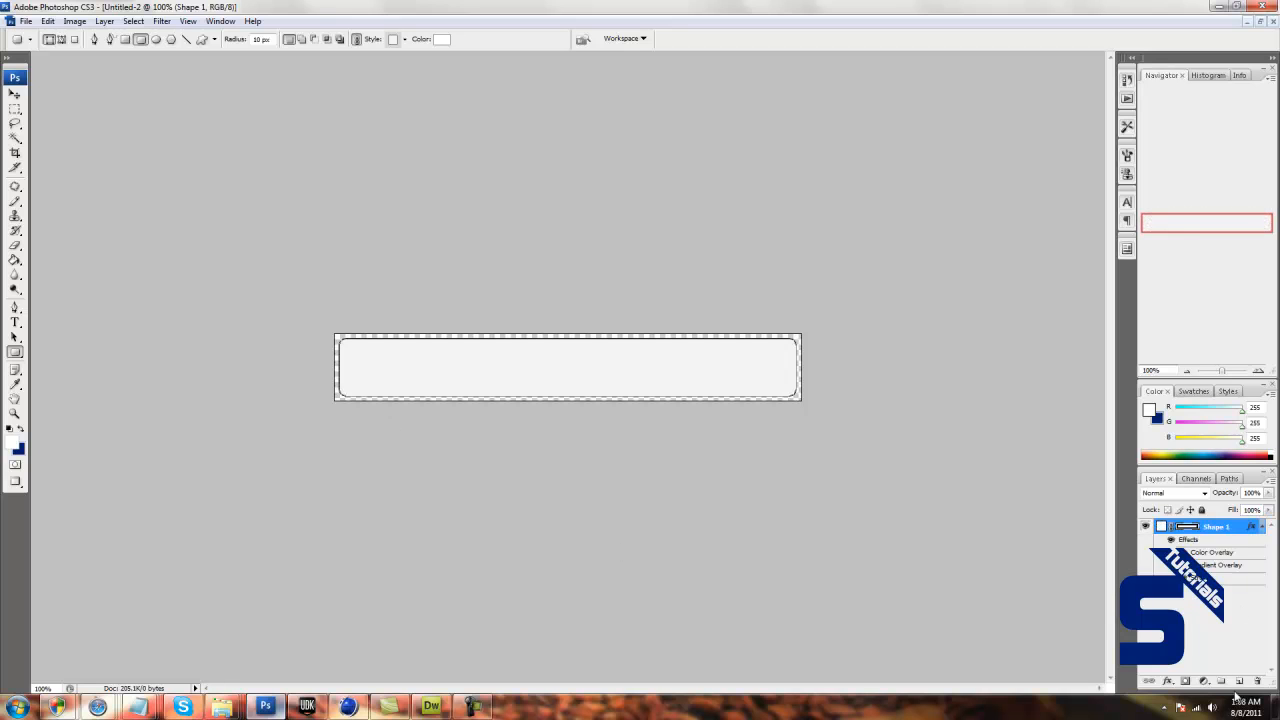
click(1239, 681)
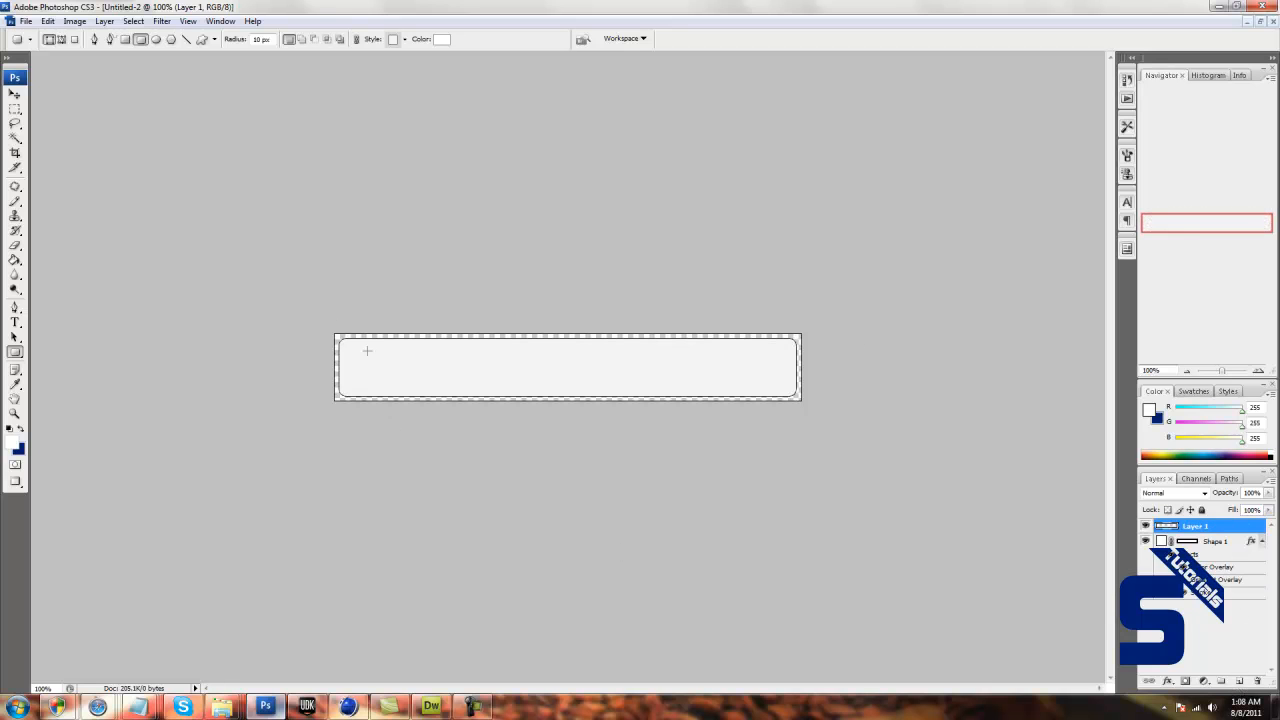
Turn off the Color Overlay on the rounded rectangle's layer and enable a Gradient Overlay instead.
click(15, 93)
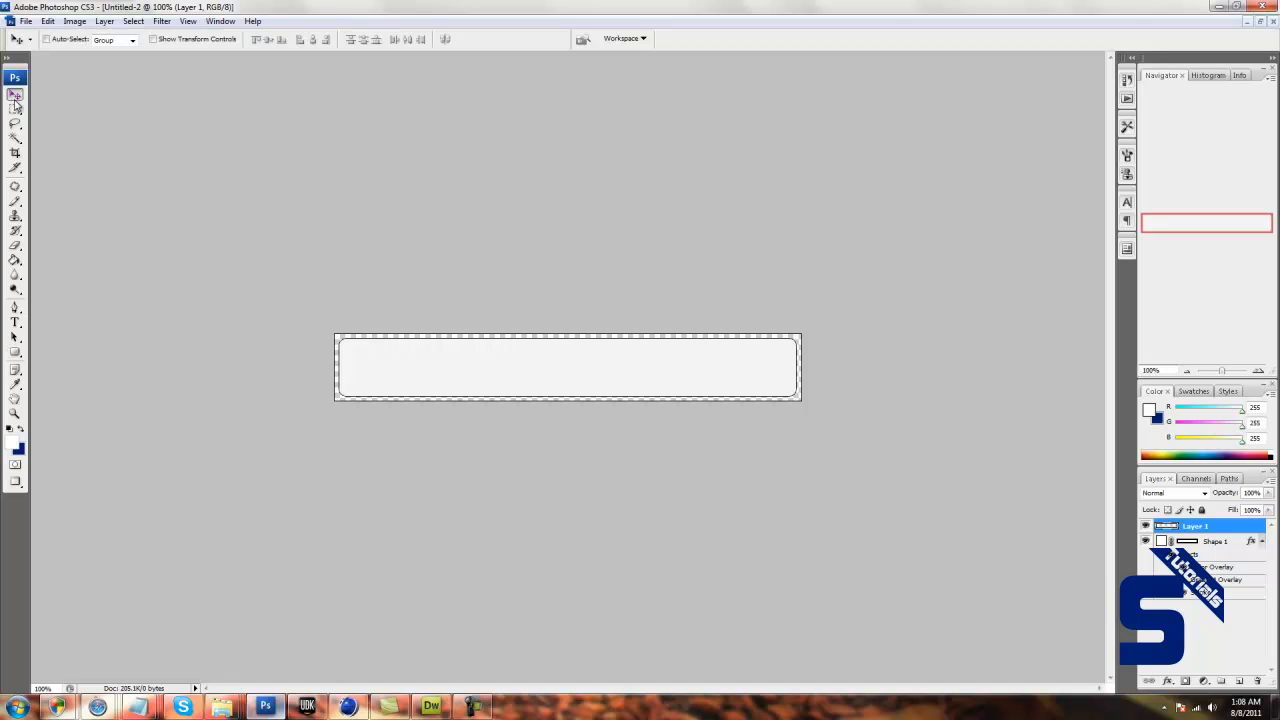
click(1236, 543)
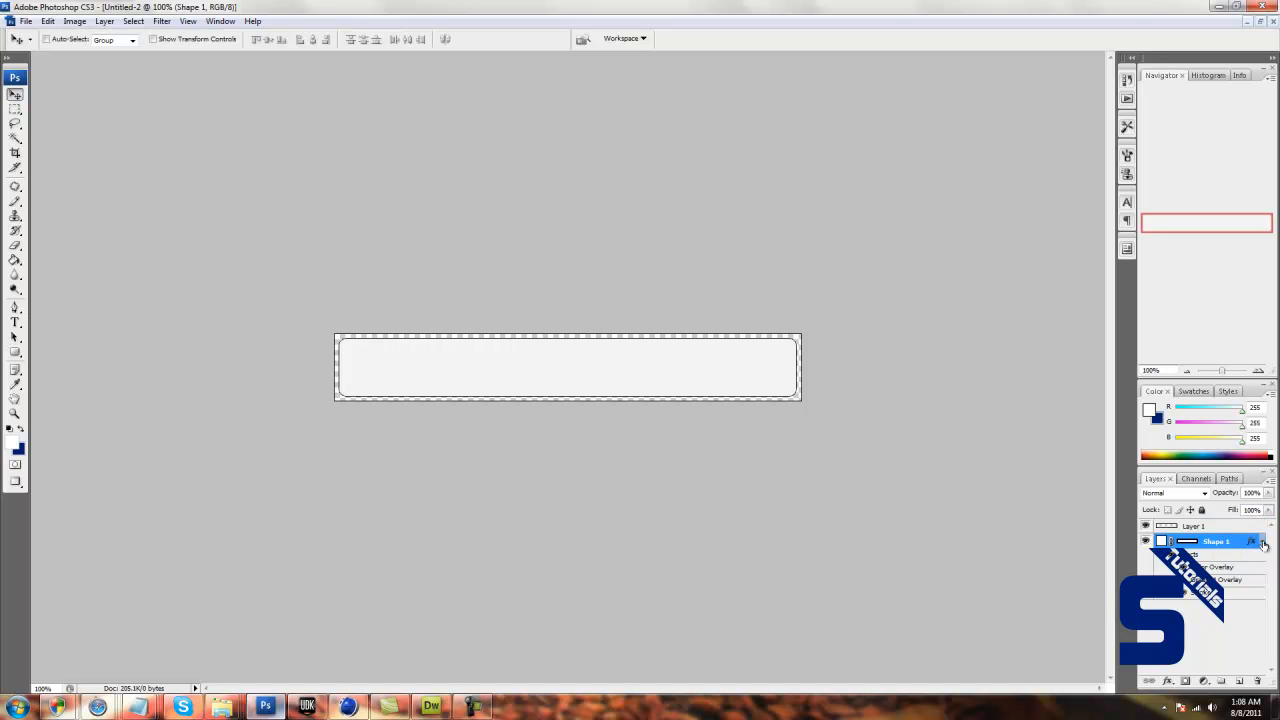
double_click(1236, 541)
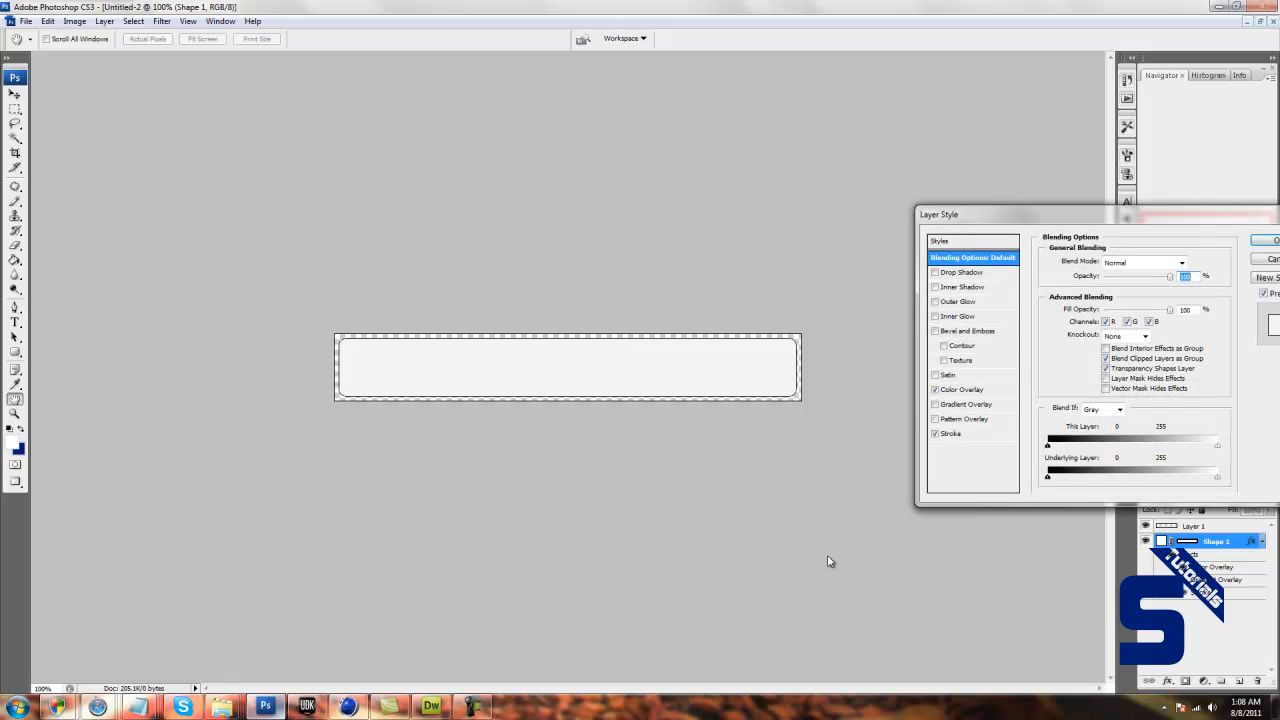
drag(1110, 222, 1080, 221)
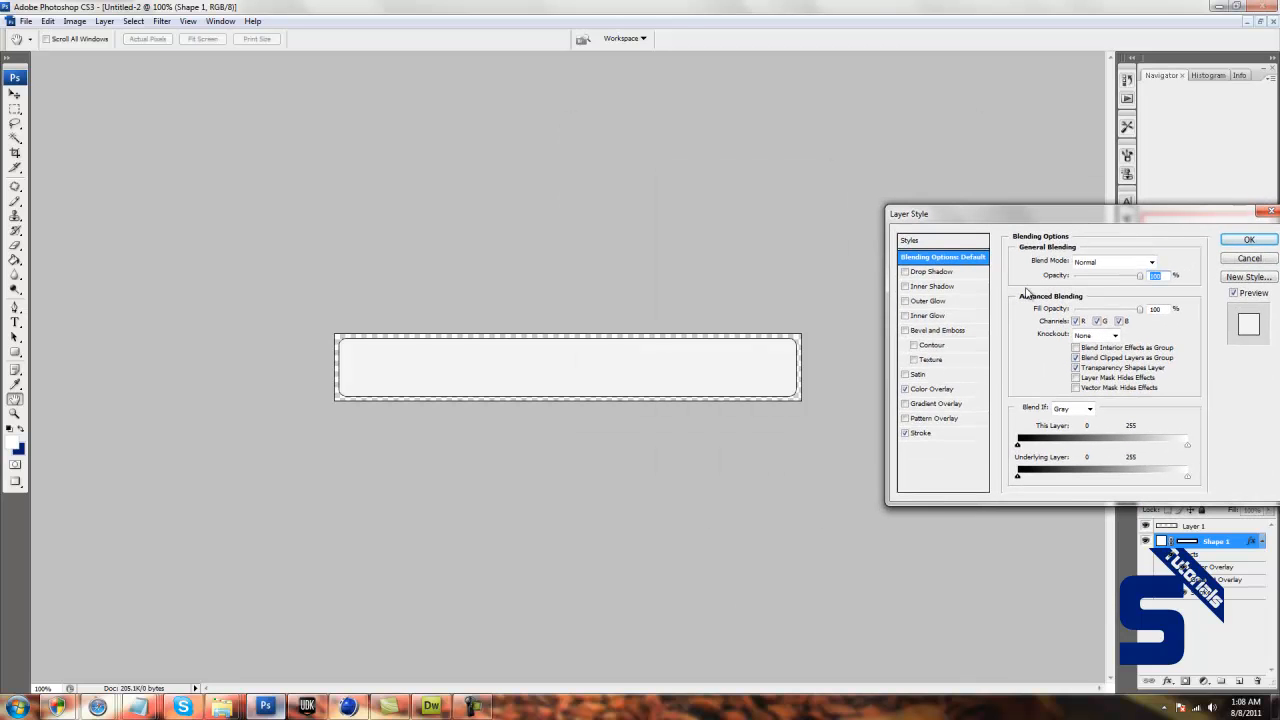
click(905, 390)
click(905, 390)
click(905, 390)
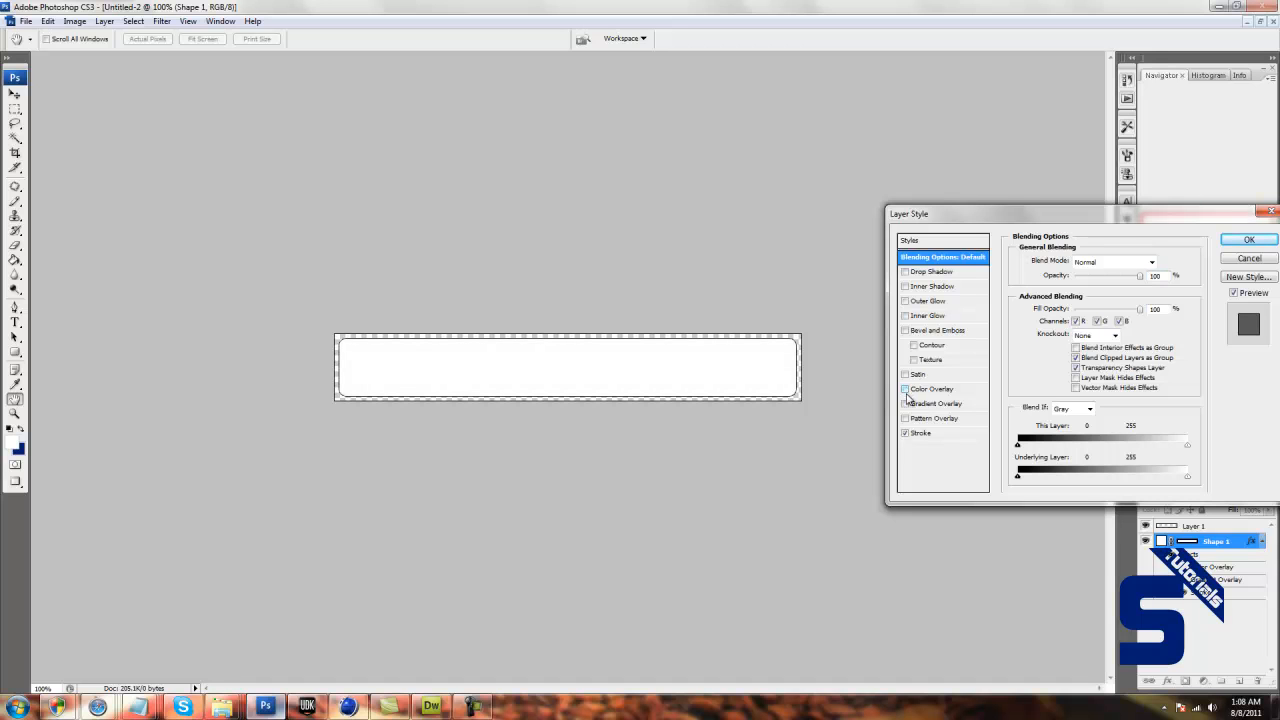
click(925, 405)
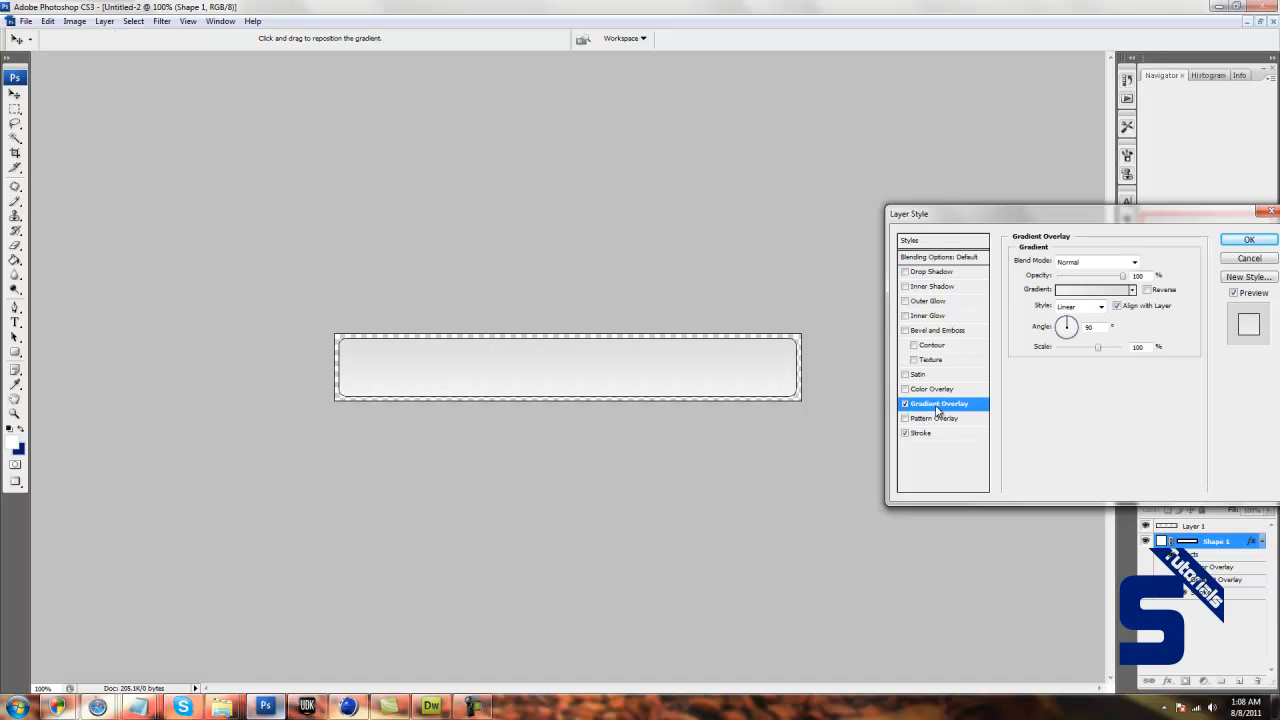
Edit the overlay gradient to run from near-black #1a1a1a at the start to dark grey #454545 at the end.
click(1090, 290)
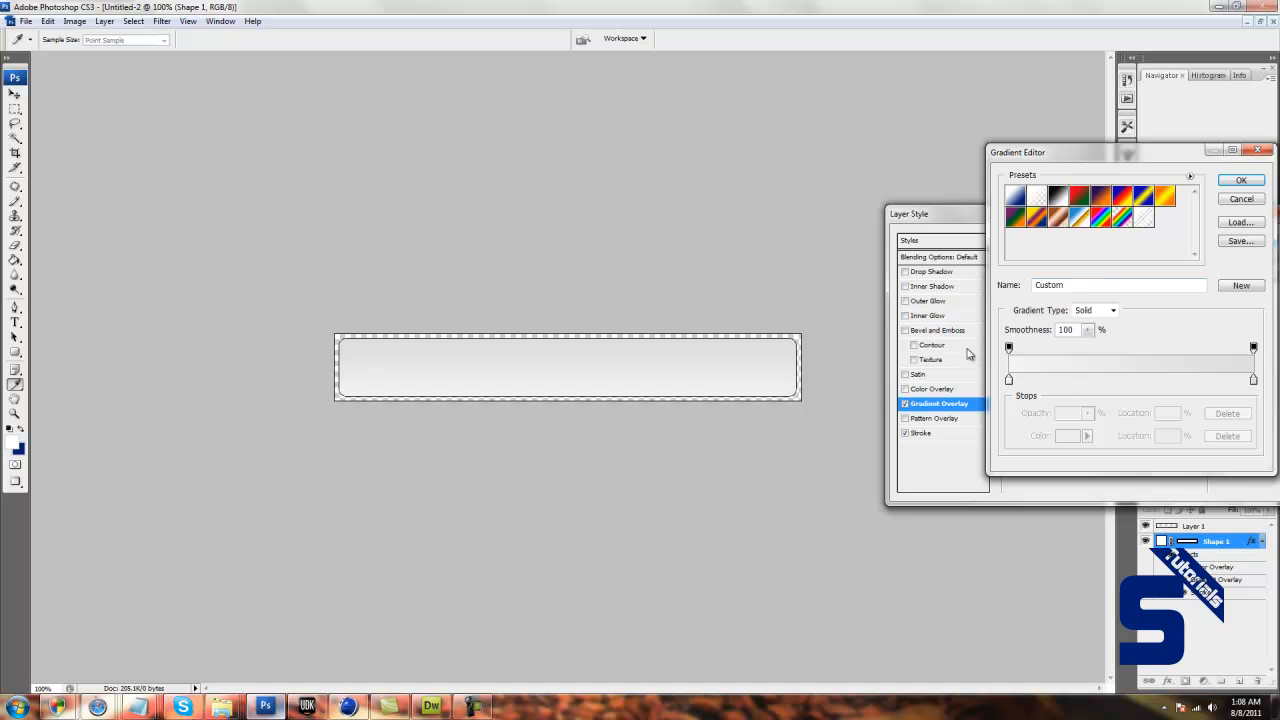
double_click(1008, 380)
drag(742, 357, 726, 413)
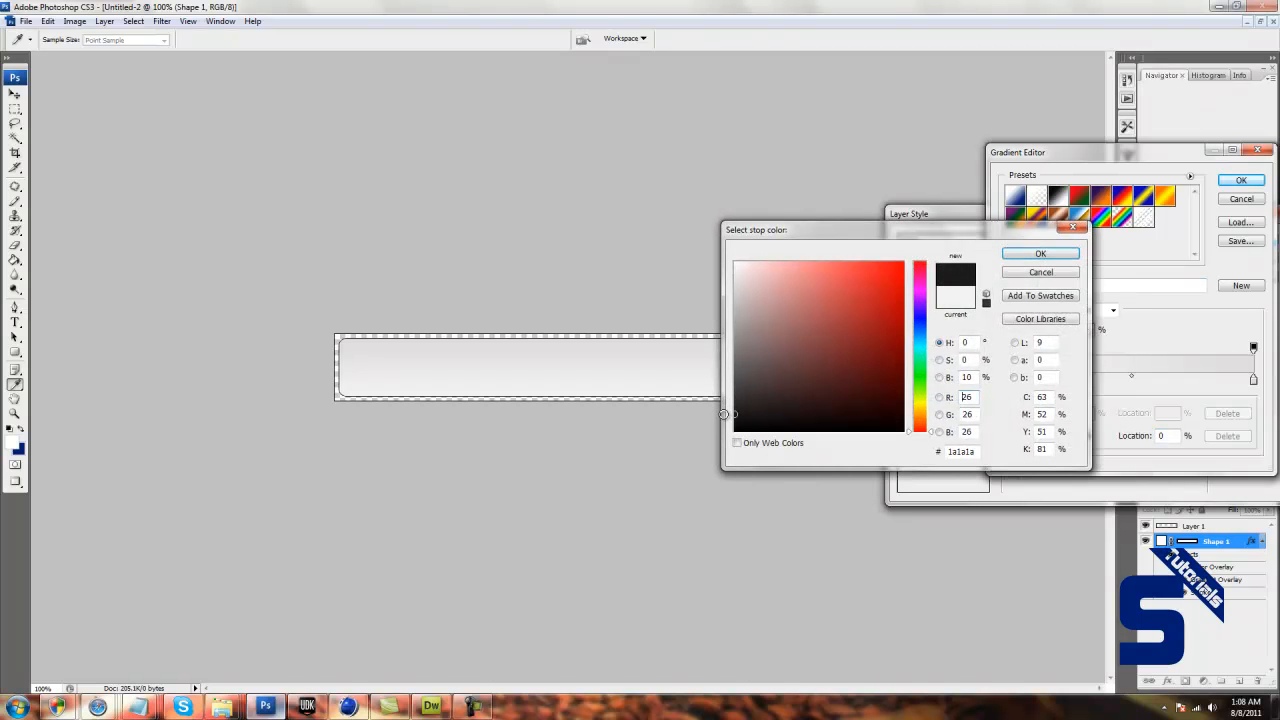
click(1040, 254)
click(1253, 380)
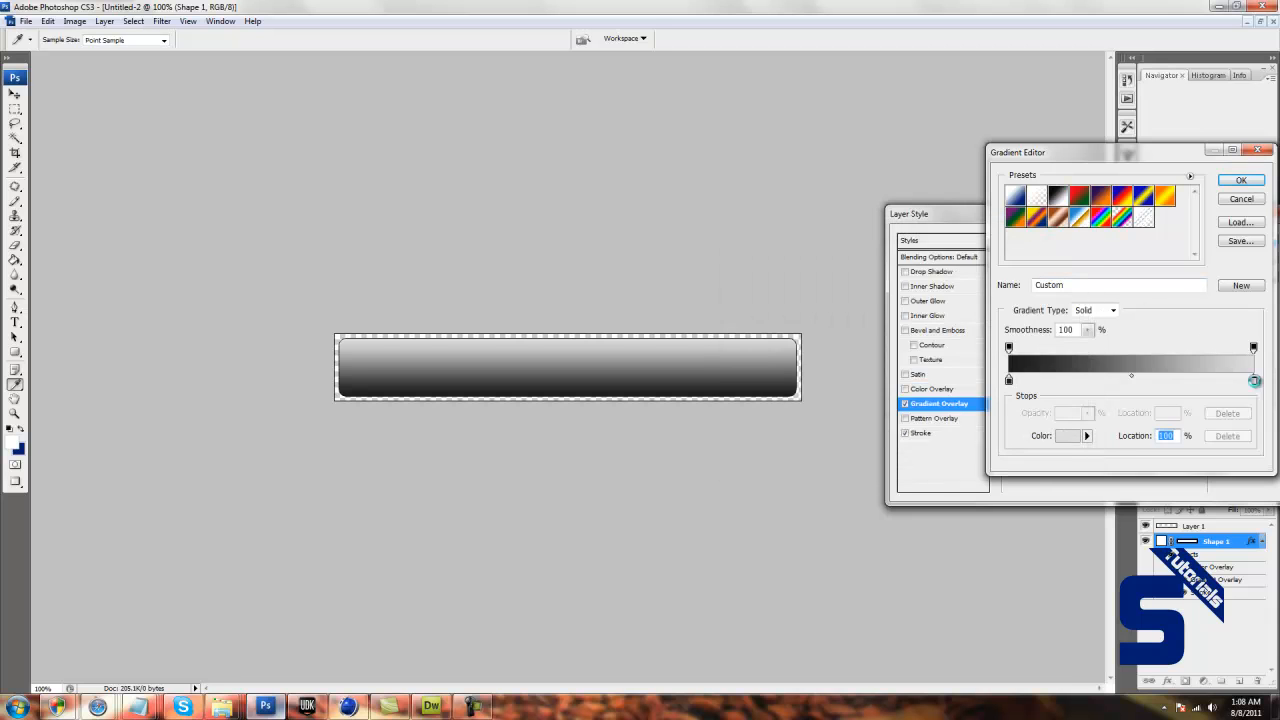
double_click(1254, 380)
mouse_move(740, 390)
mouse_down()
mouse_move(729, 408)
mouse_move(736, 386)
mouse_up()
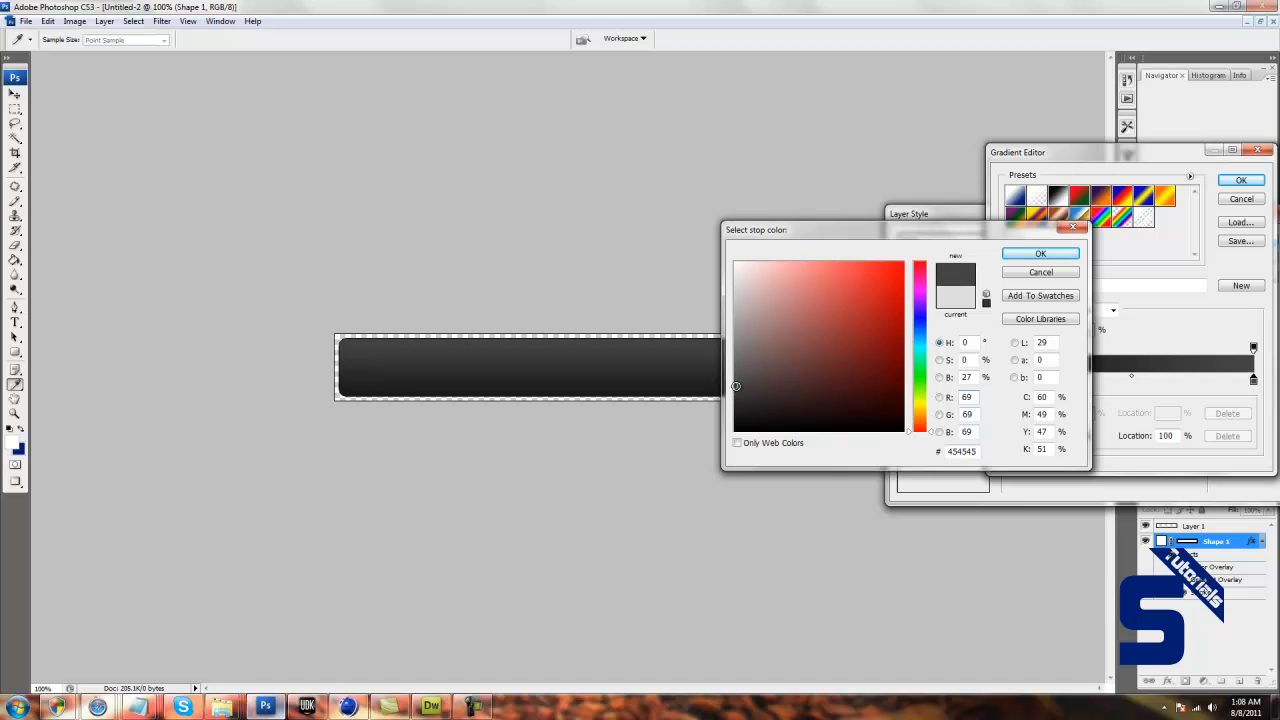
click(1020, 252)
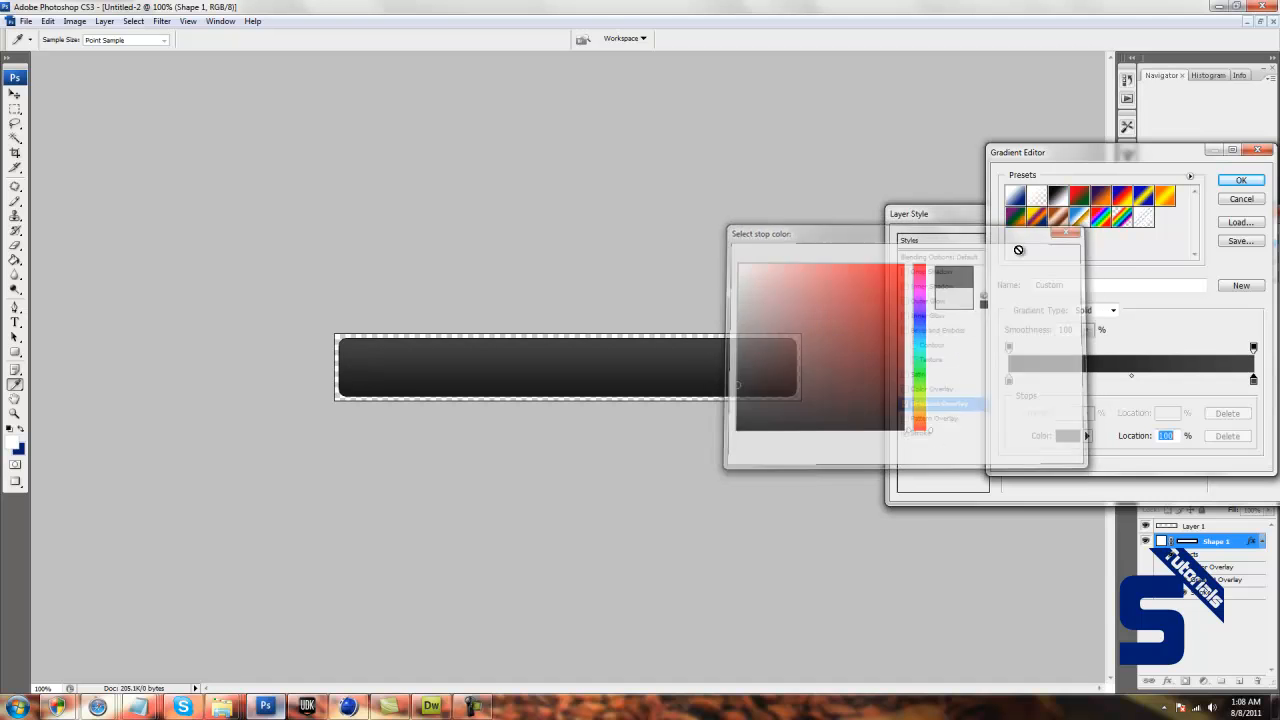
click(1241, 180)
Set the rounded rectangle's stroke colour to grey #787878 and add a Drop Shadow with its default settings.
click(911, 436)
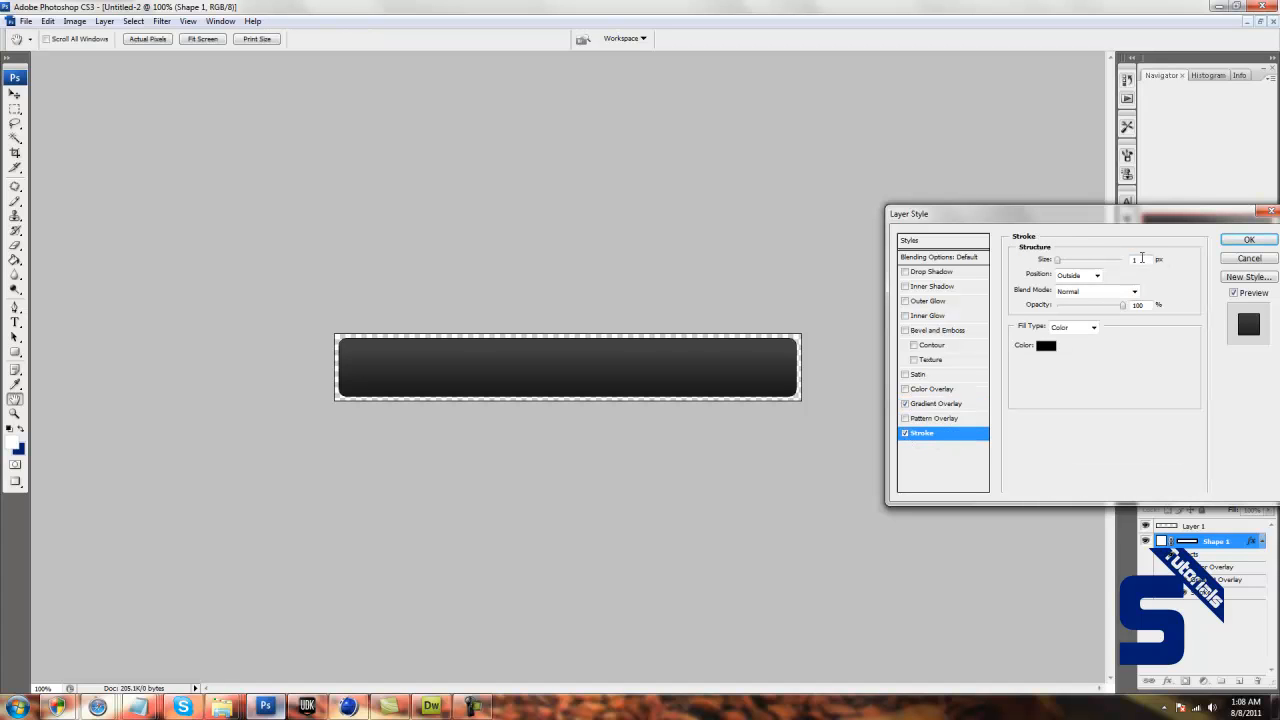
click(1049, 347)
click(733, 371)
click(734, 352)
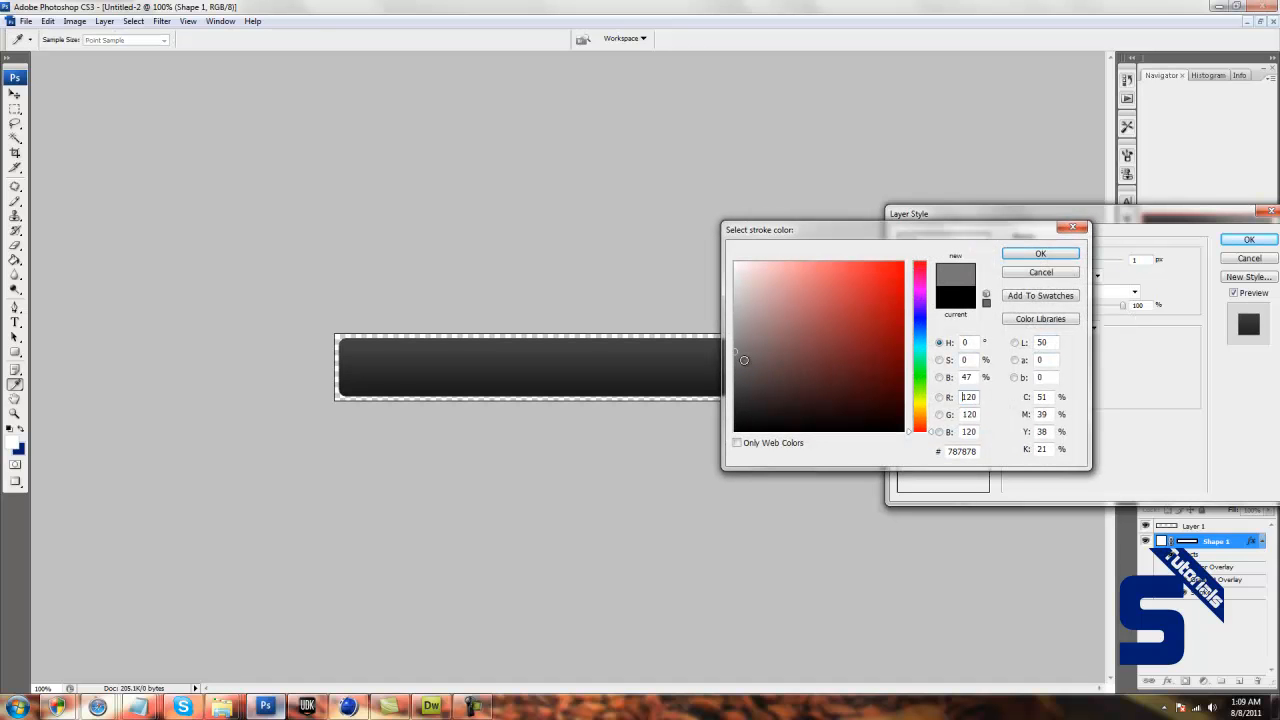
click(1040, 254)
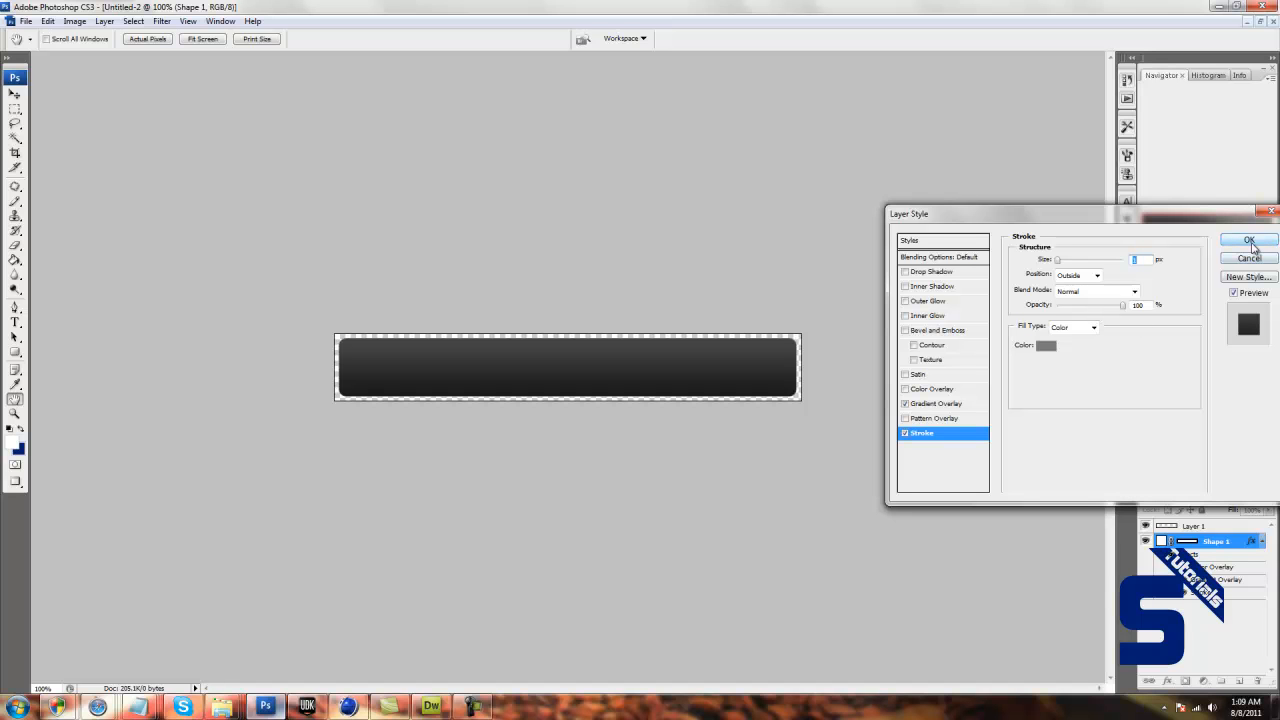
click(929, 274)
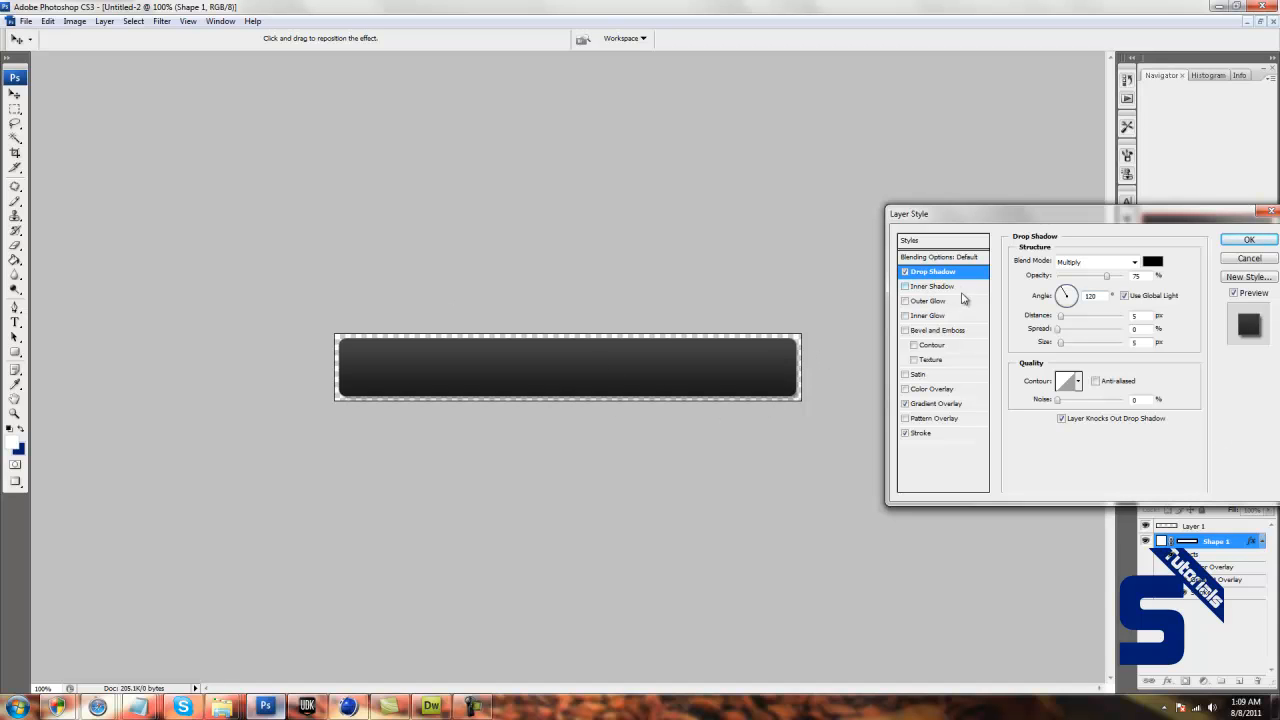
click(1249, 240)
Add a line of text on Layer 1 reading Home, About Us, Forum and Contact Us, with wide spaces between the entries.
click(1212, 527)
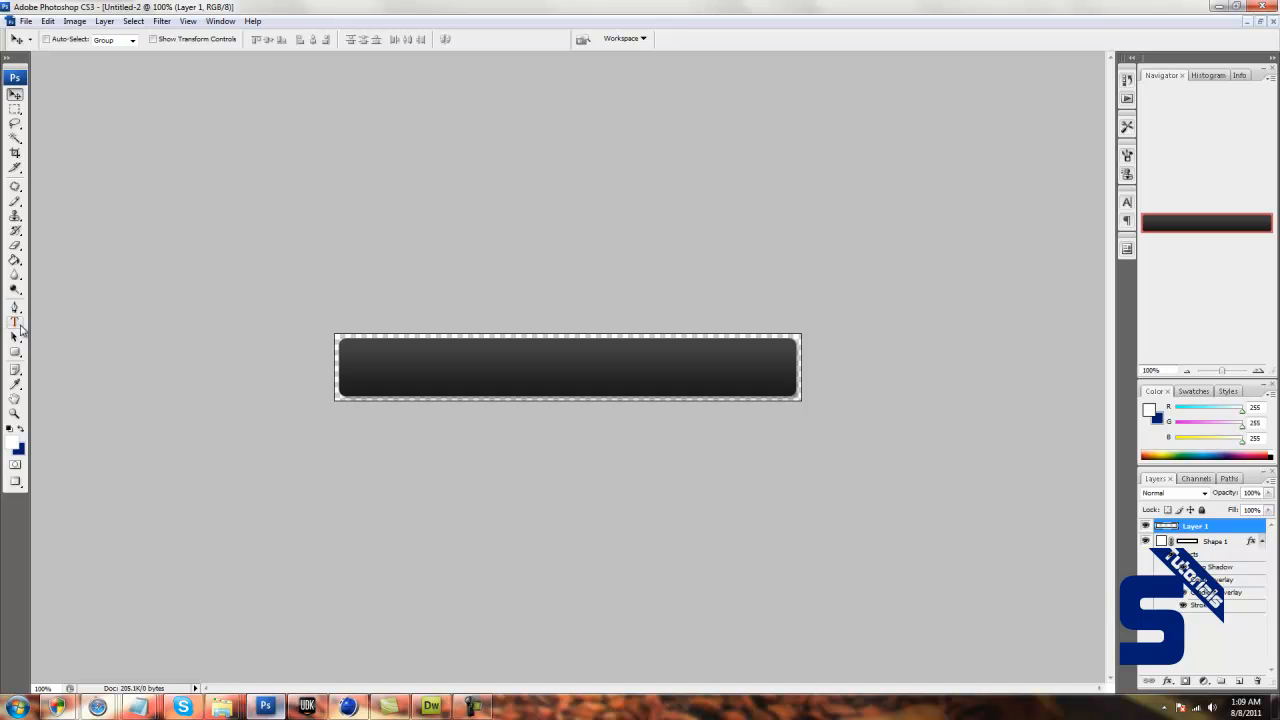
click(15, 322)
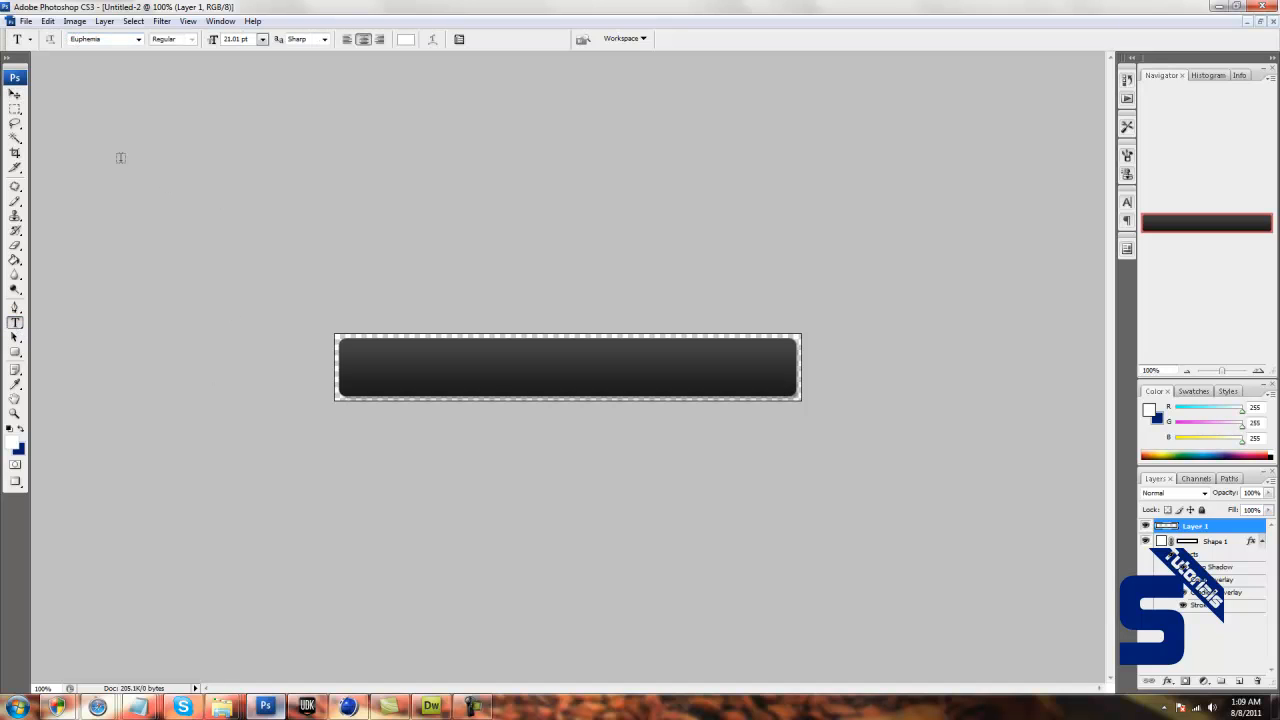
click(358, 368)
text(Home)
key(BackSpace)
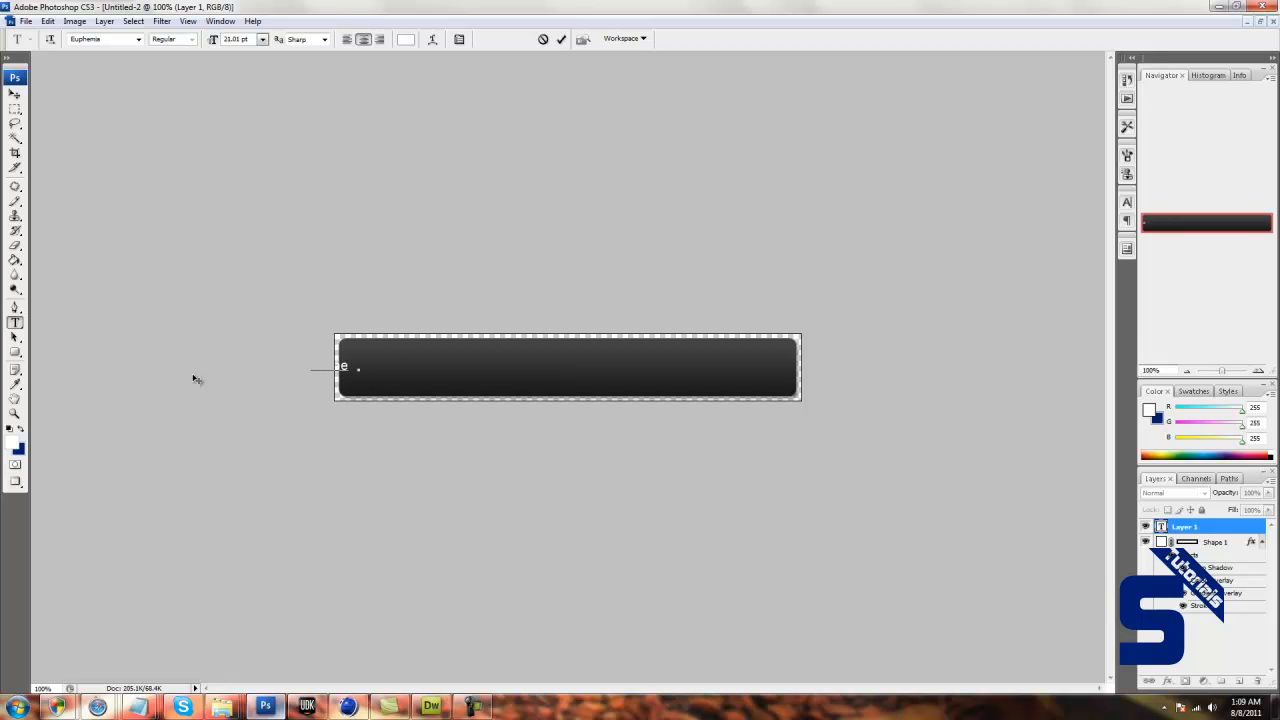
text(About)
text( Us)
text(          Forum          )
text(Contact Us)
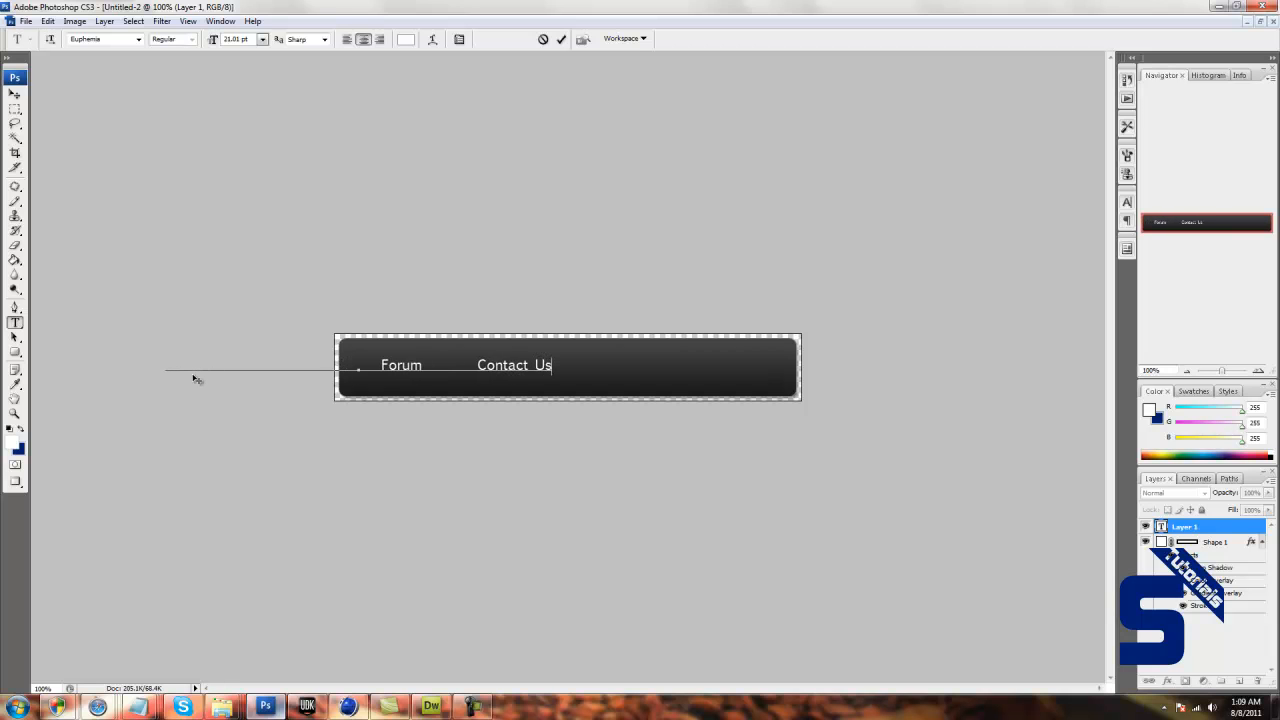
Move the menu text so it is centred on the dark bar, nudging it down slightly.
click(15, 94)
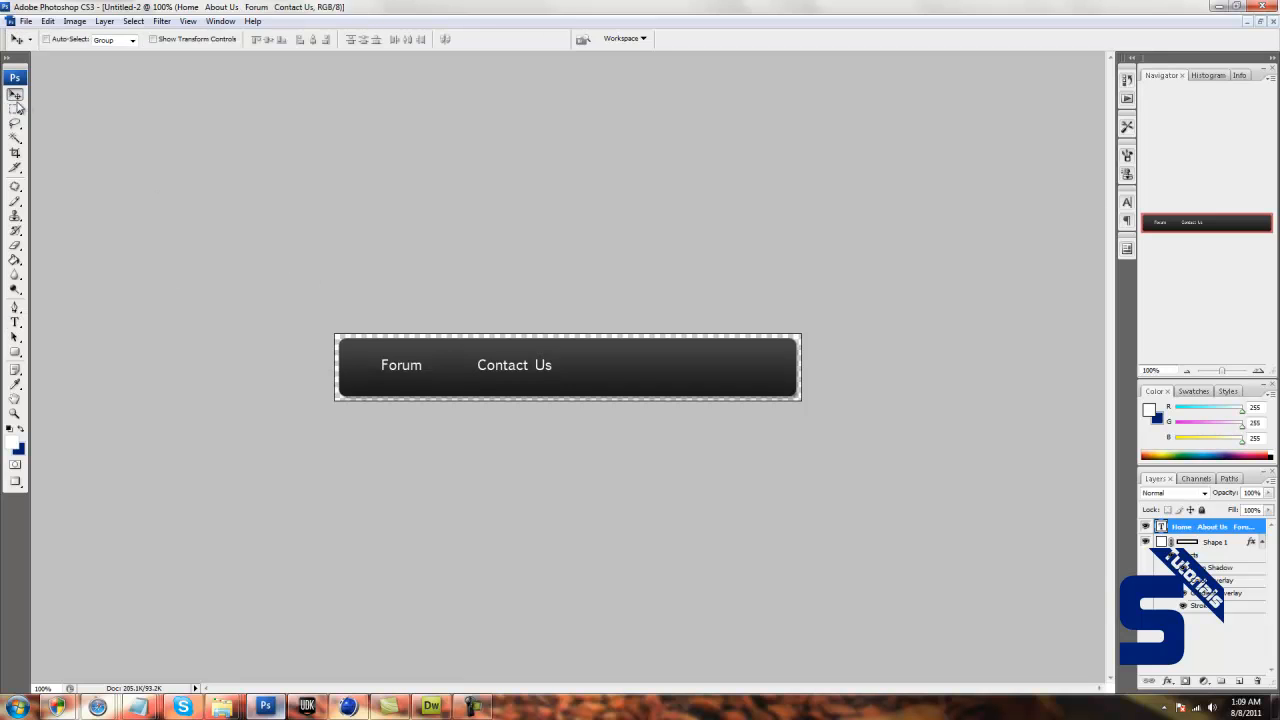
drag(386, 379, 594, 378)
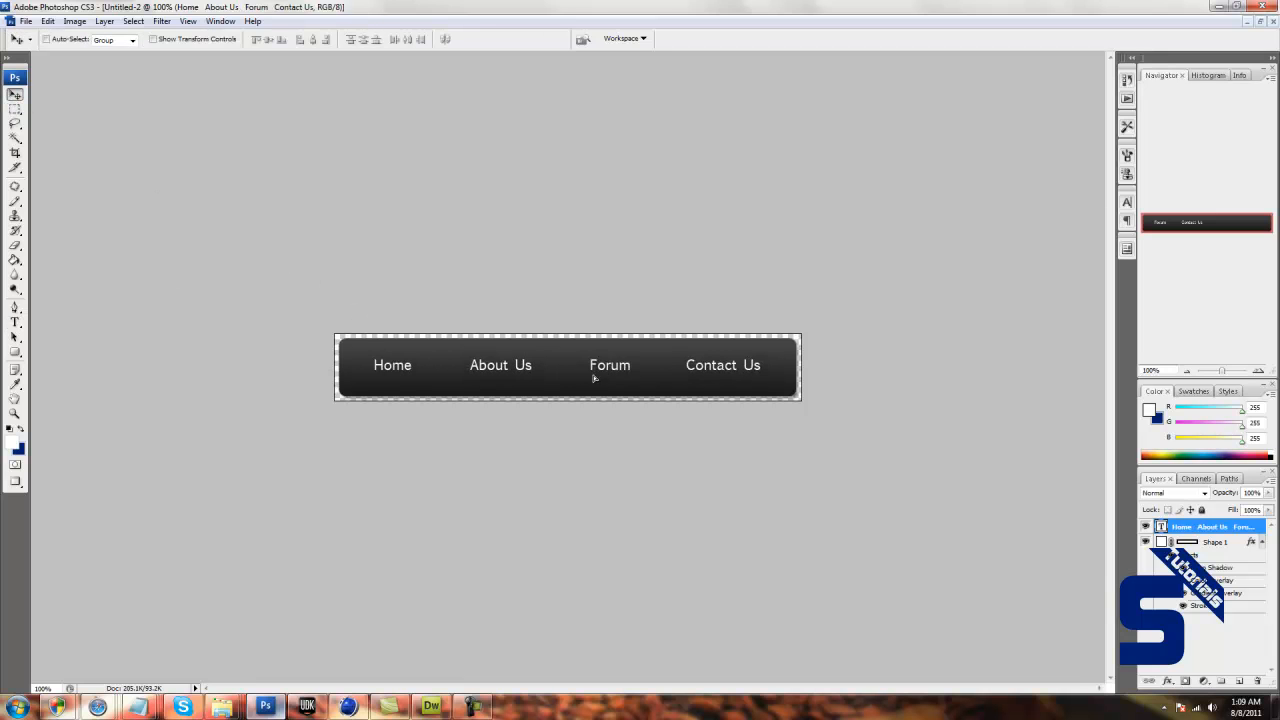
key(Down)
key(Down)
key(Down)
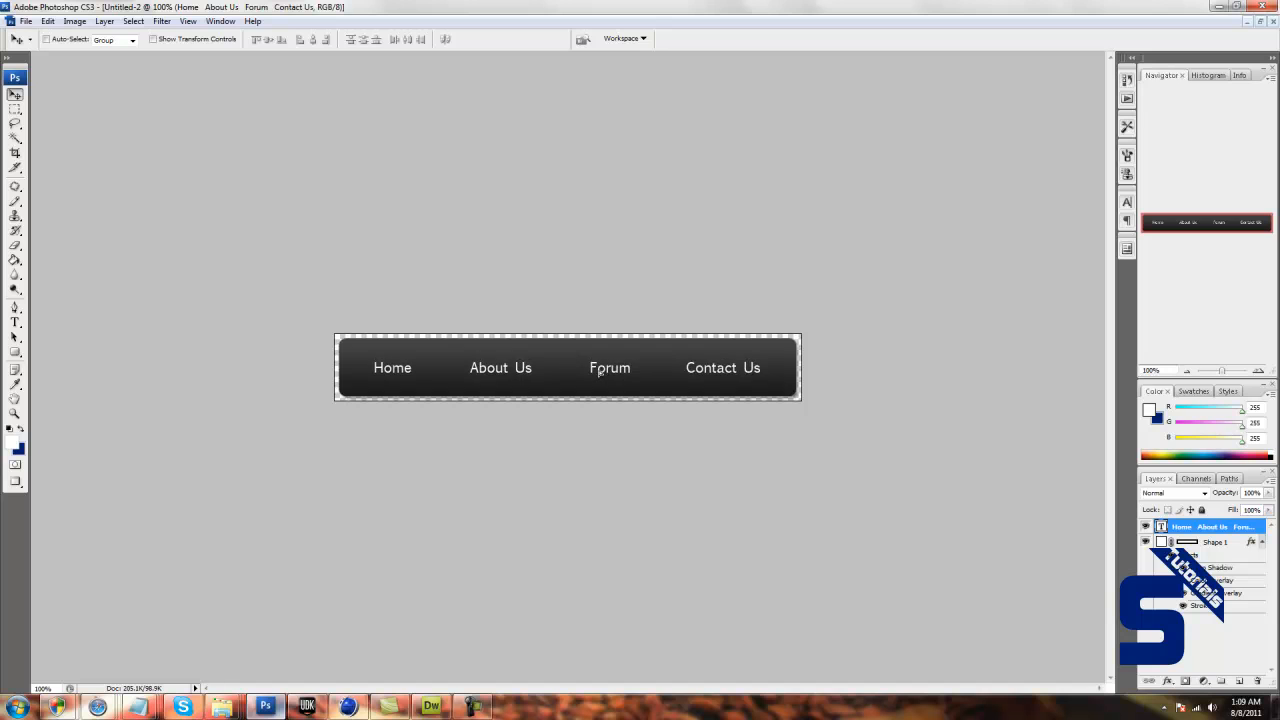
drag(600, 374, 600, 374)
Add a Stroke effect to the menu text layer and set its colour to white #ffffff.
double_click(1228, 524)
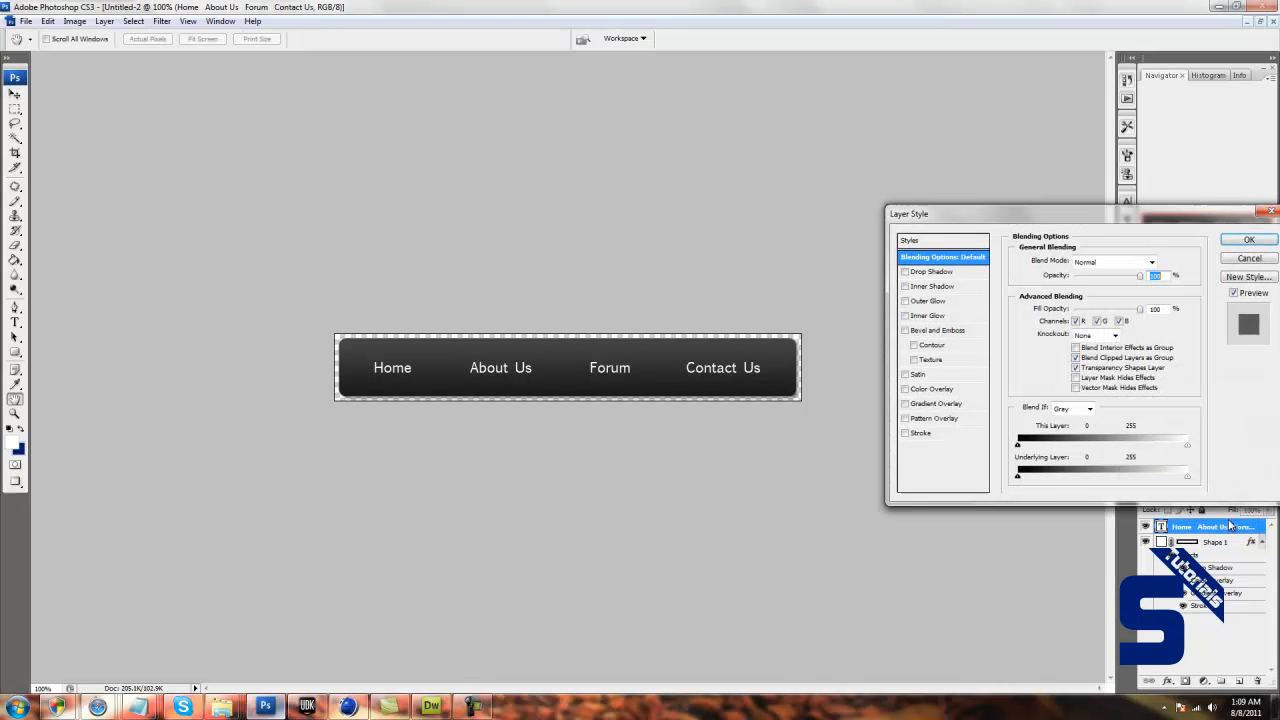
click(918, 433)
click(1040, 350)
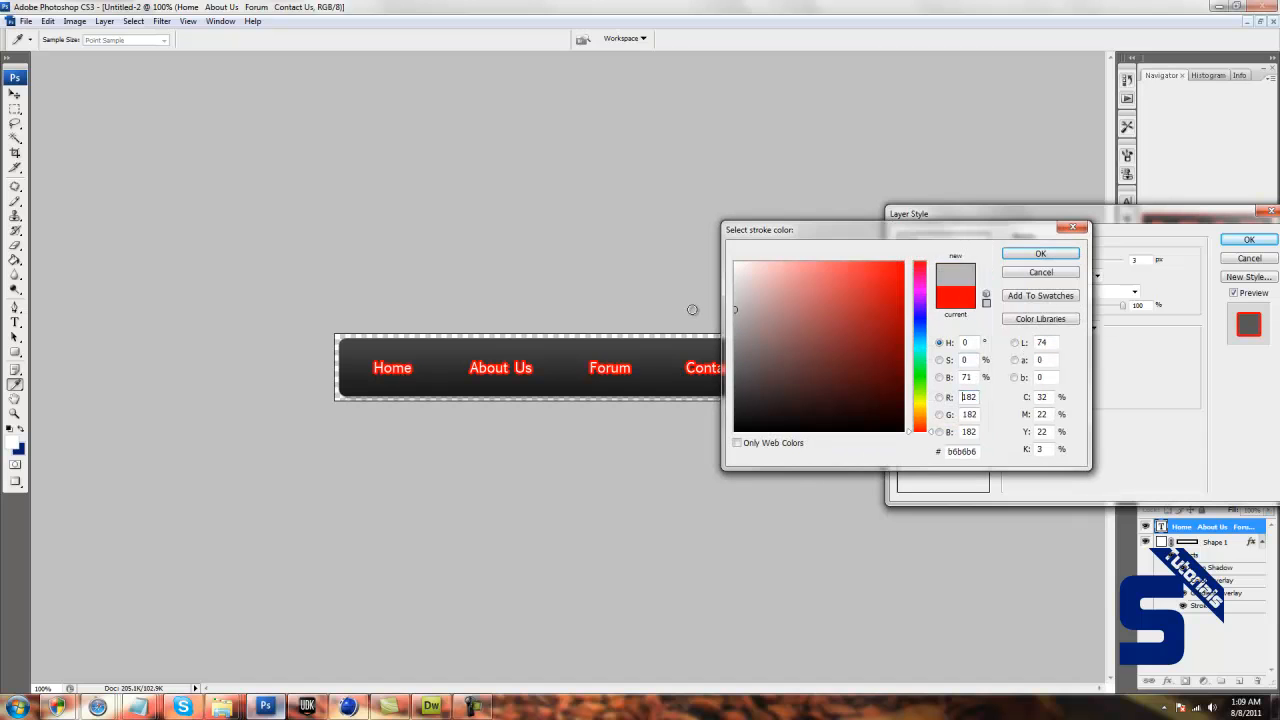
click(736, 280)
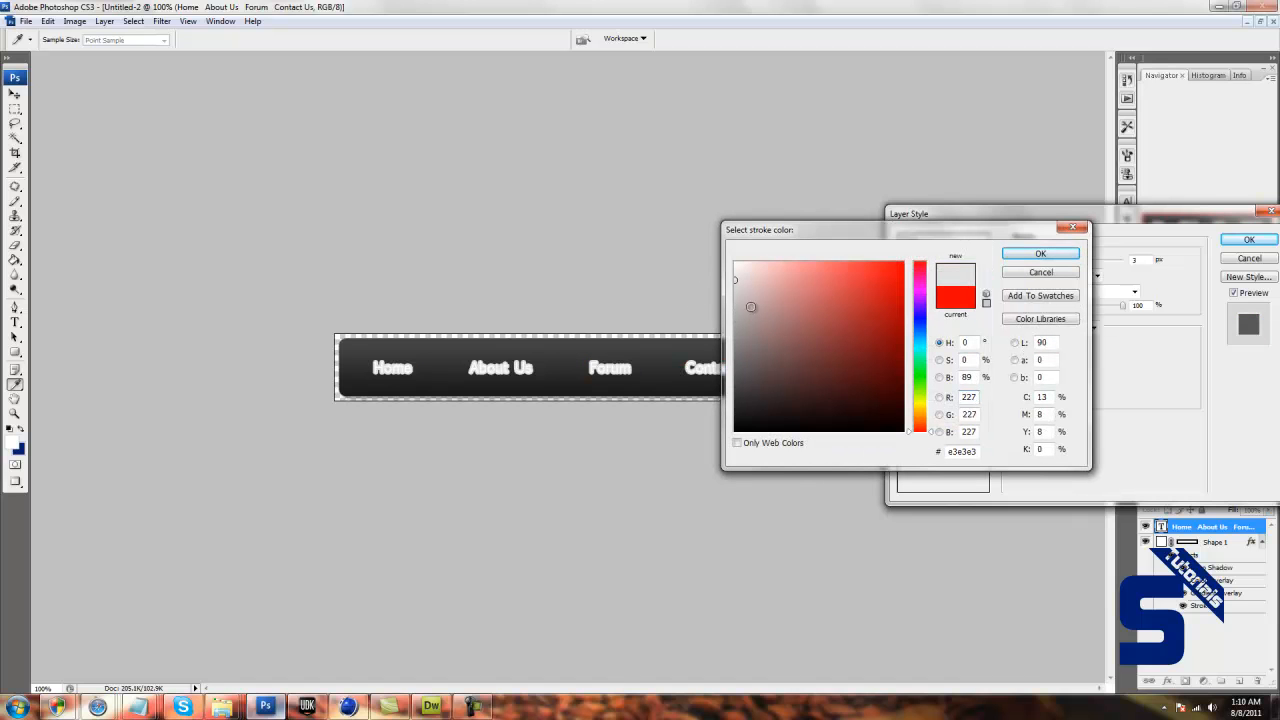
click(610, 365)
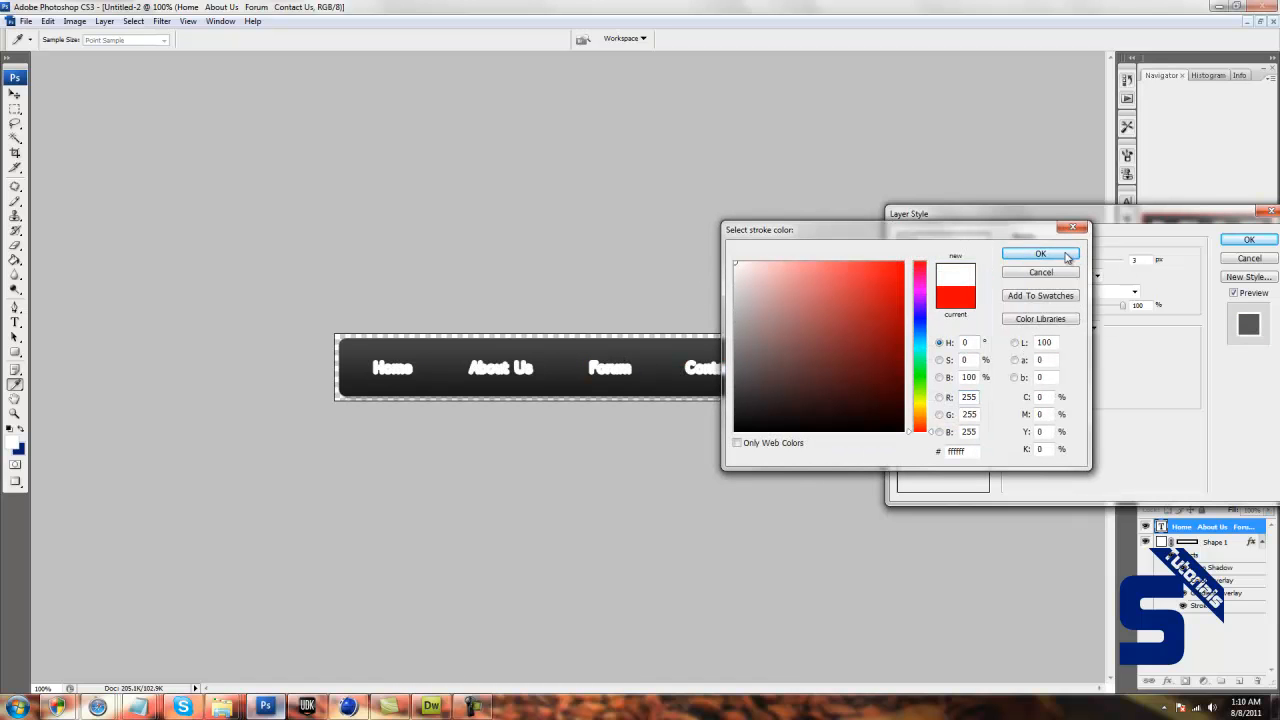
click(1040, 254)
Set the text stroke's size to 1 px and lower its opacity to about 20%.
text(1)
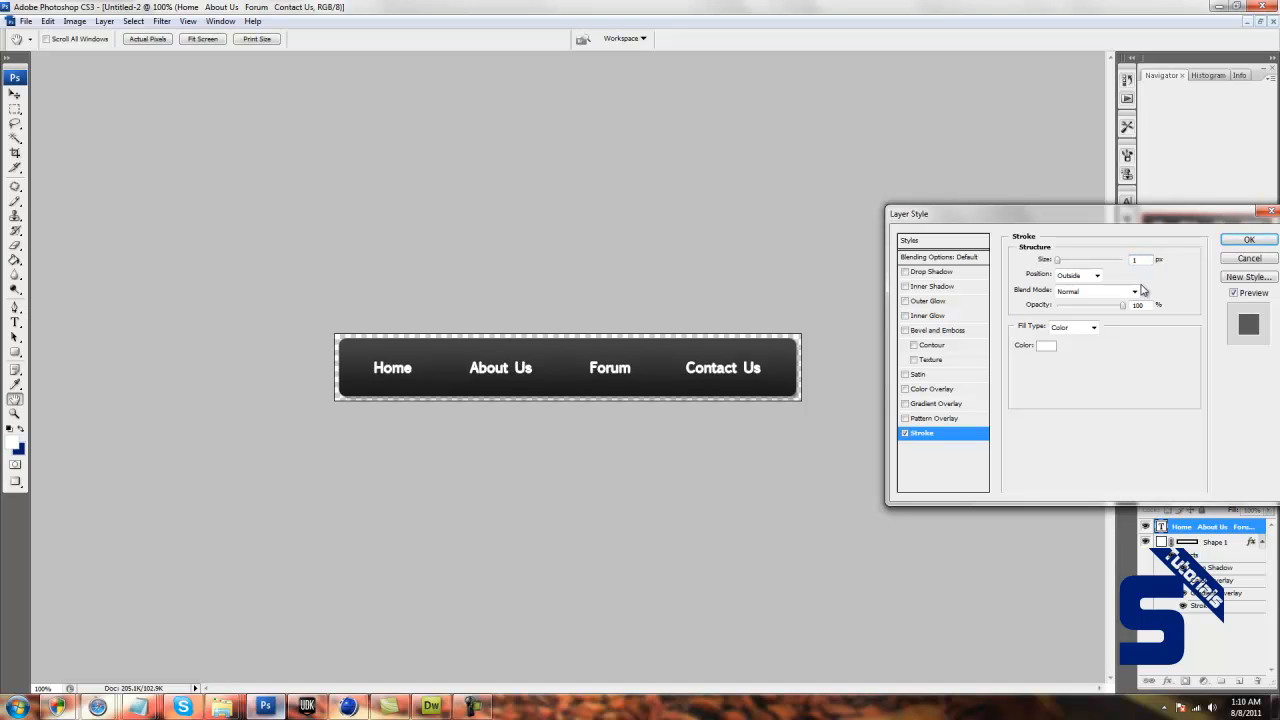
click(1084, 306)
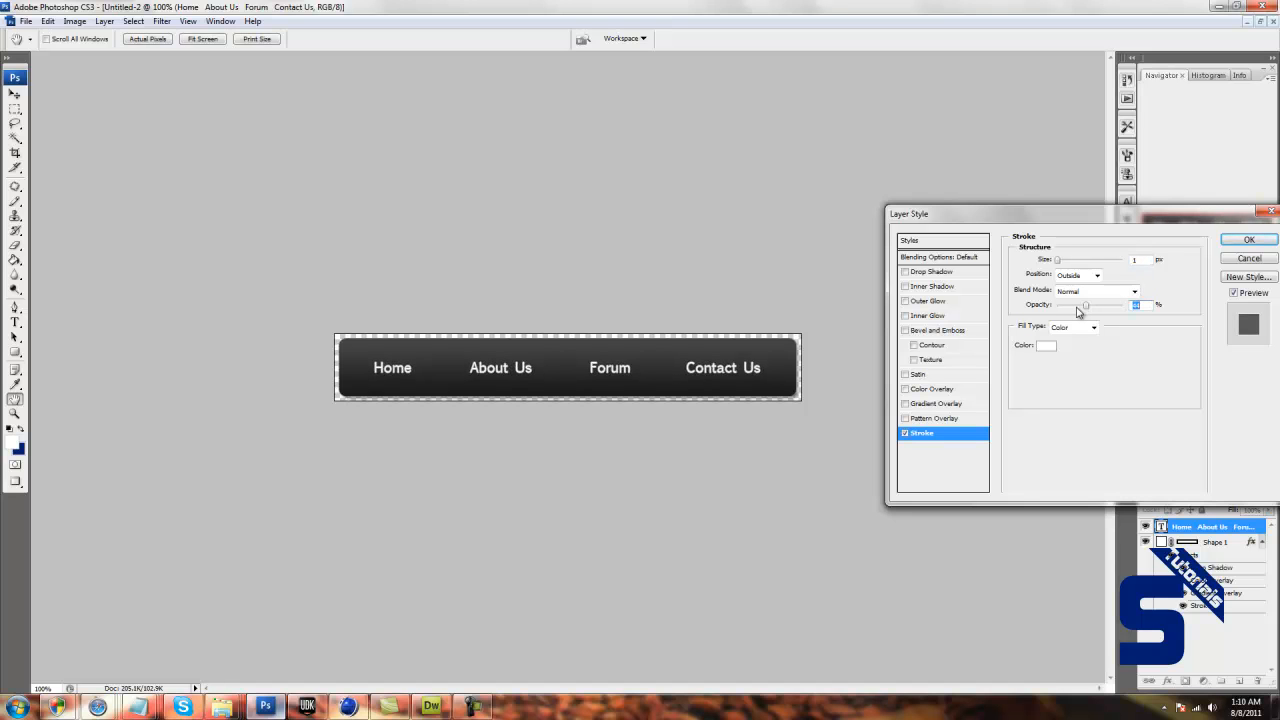
click(1073, 307)
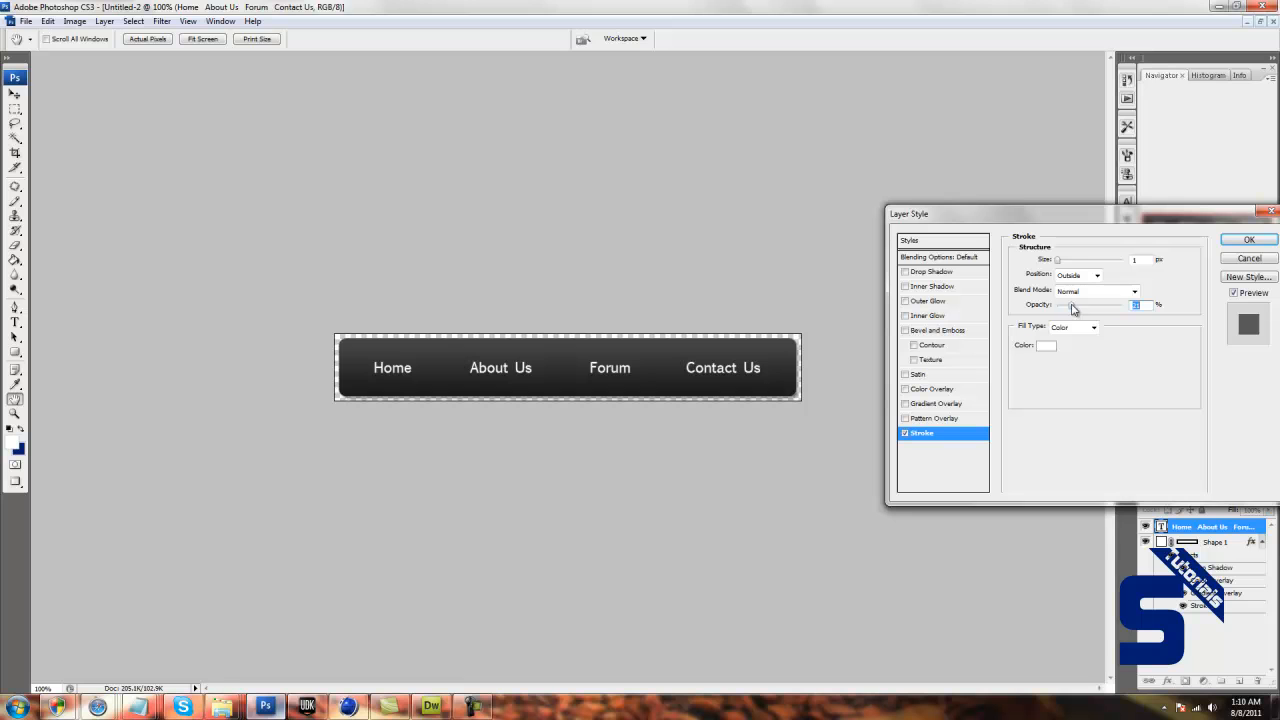
click(1248, 240)
Add a Drop Shadow effect to the menu text layer and lower the shadow's opacity to about 50%.
double_click(1222, 527)
double_click(1227, 522)
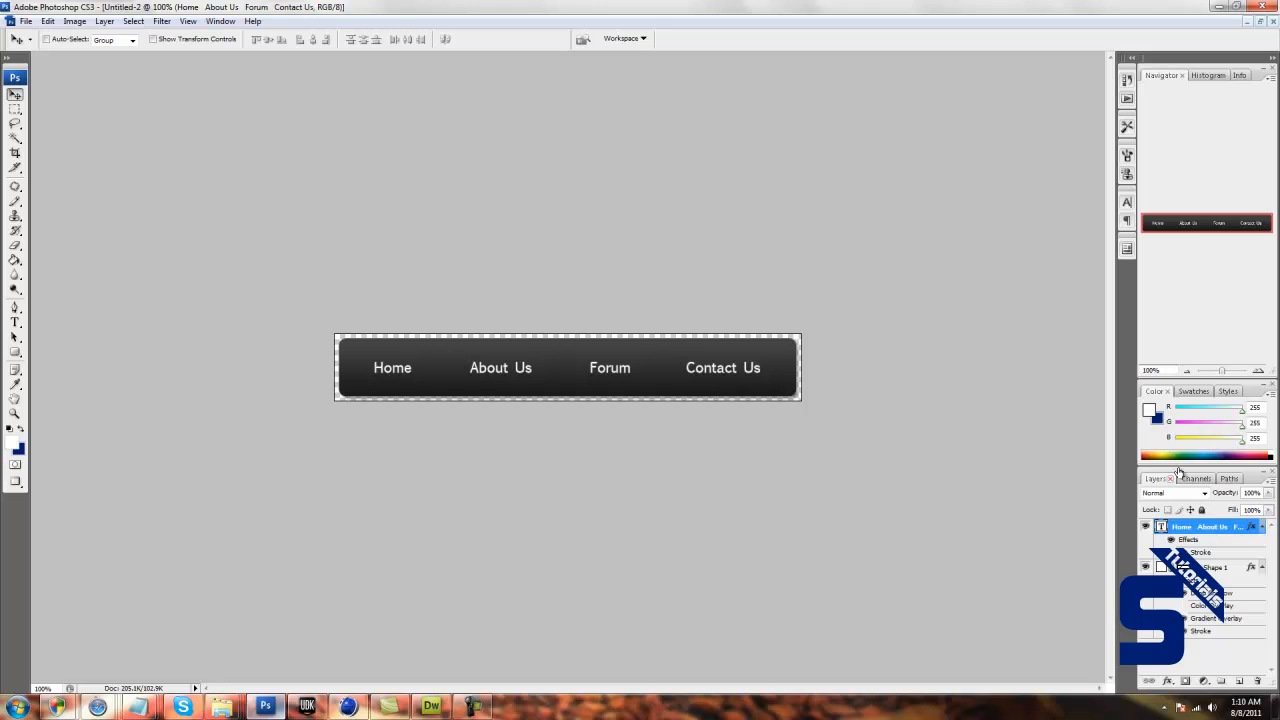
click(958, 276)
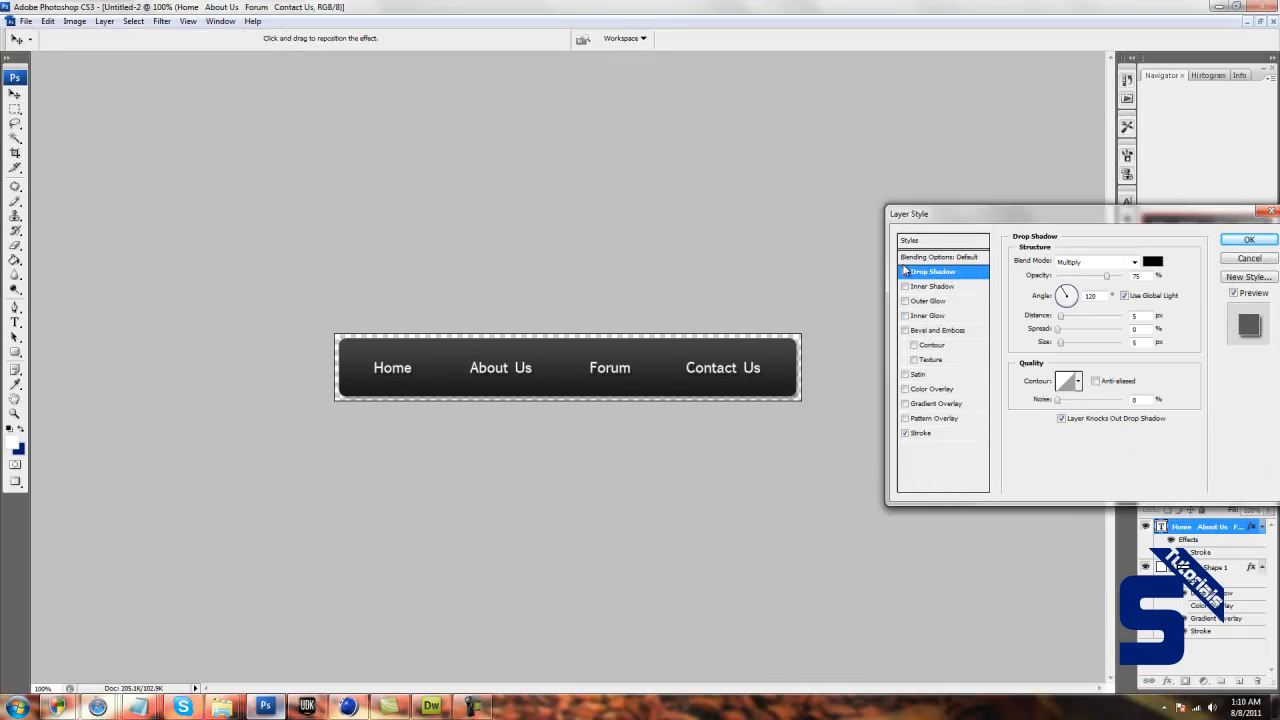
drag(1106, 277, 1093, 281)
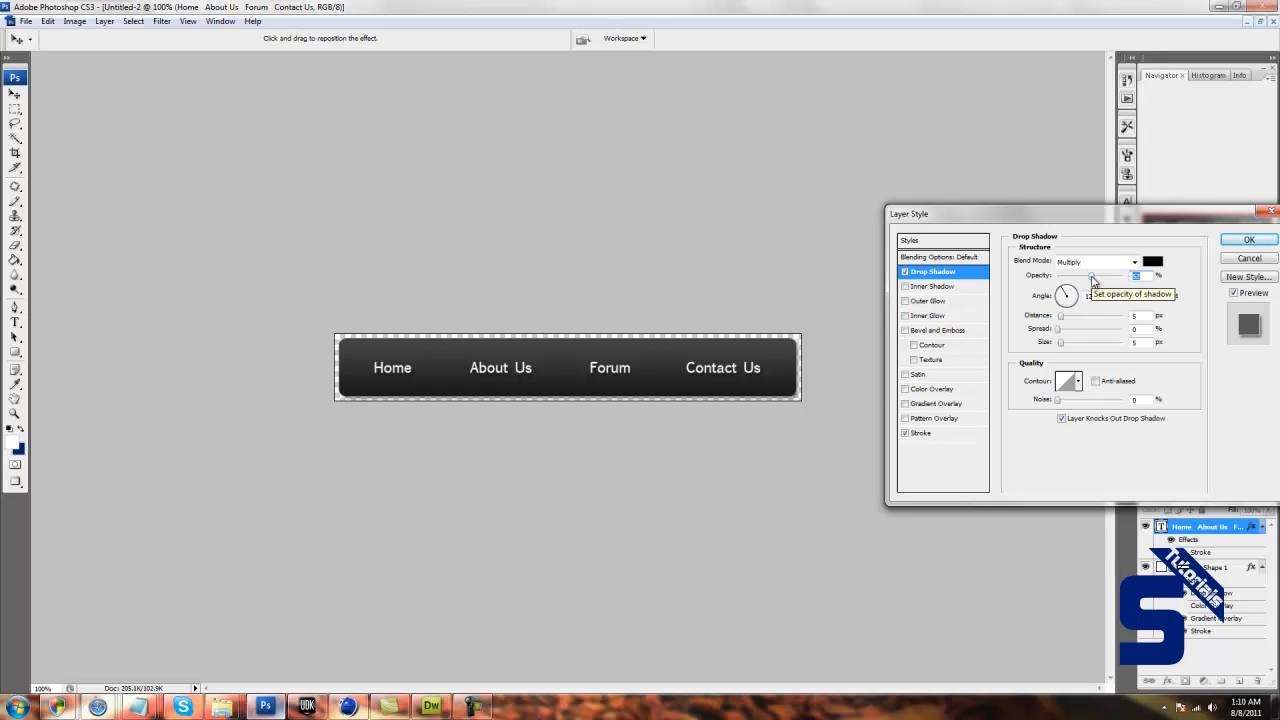
drag(1093, 280, 1090, 281)
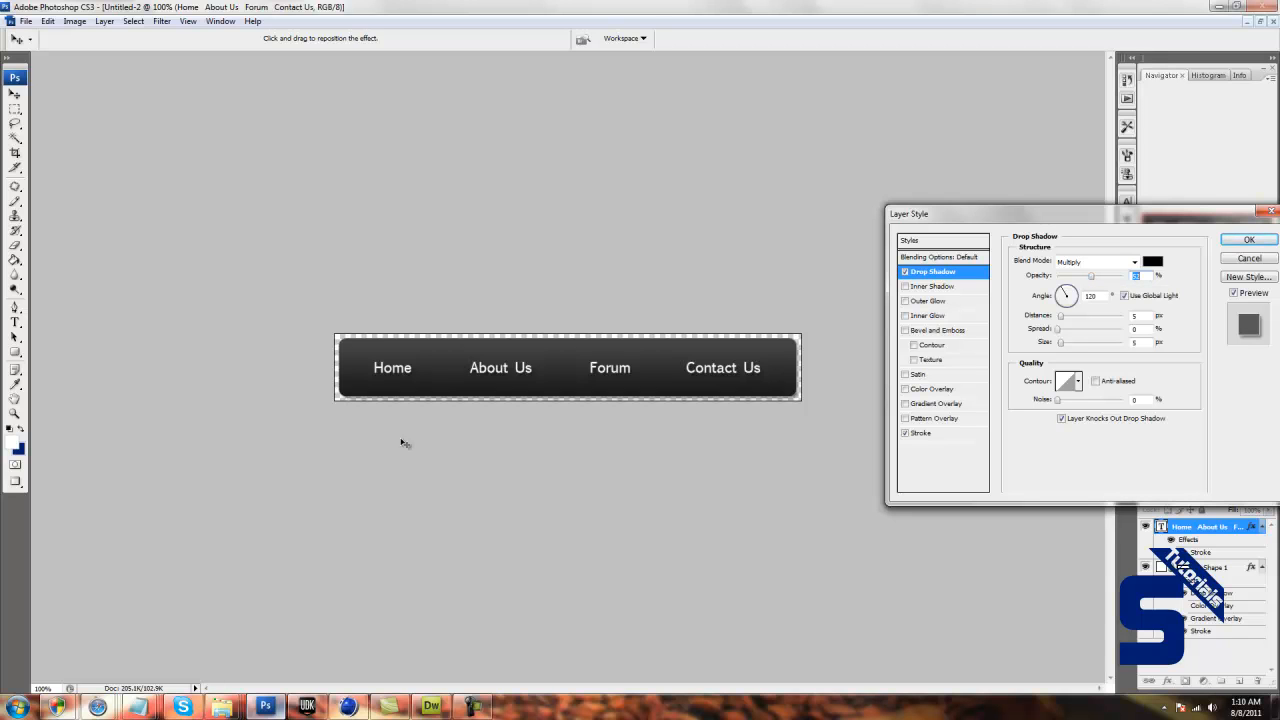
click(1249, 240)
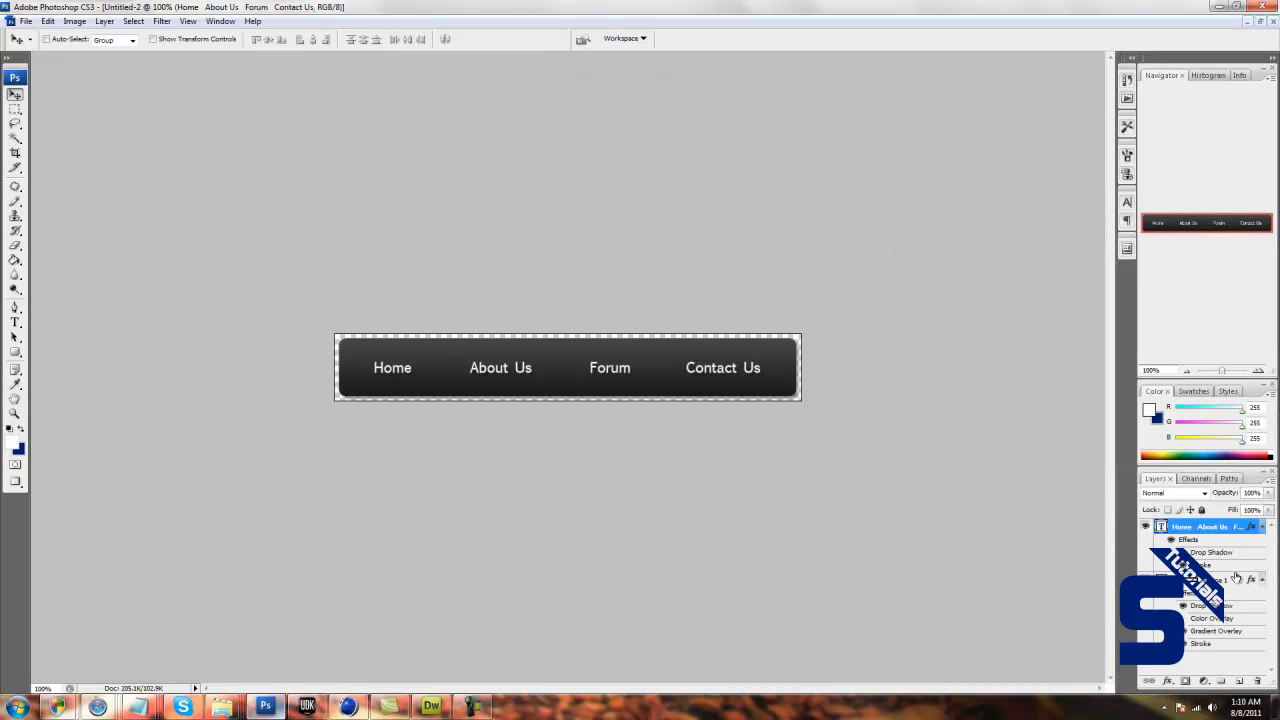
Add an Inner Shadow effect to the Shape 1 bar layer with its opacity lowered to about 20%.
double_click(1238, 582)
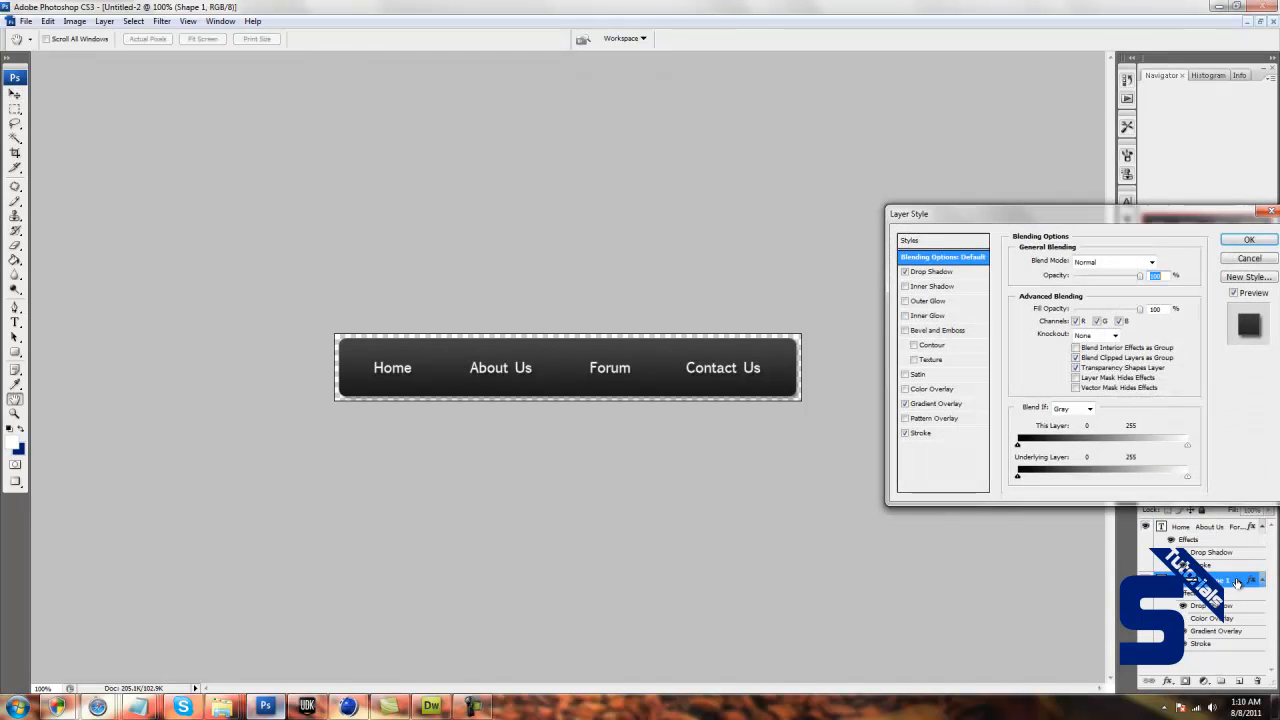
click(925, 288)
click(1080, 277)
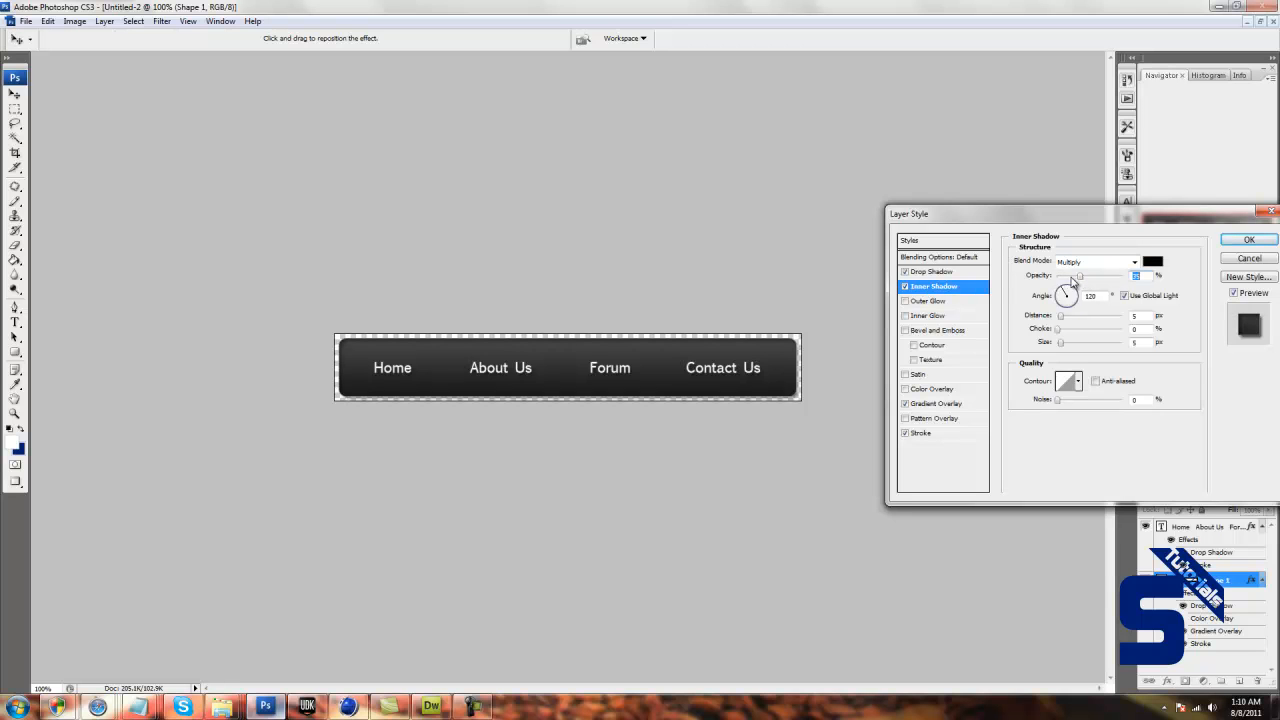
click(1249, 240)
Create a new layer above the menu text and draw a thin vertical white Pencil line between Home and About Us.
click(1238, 526)
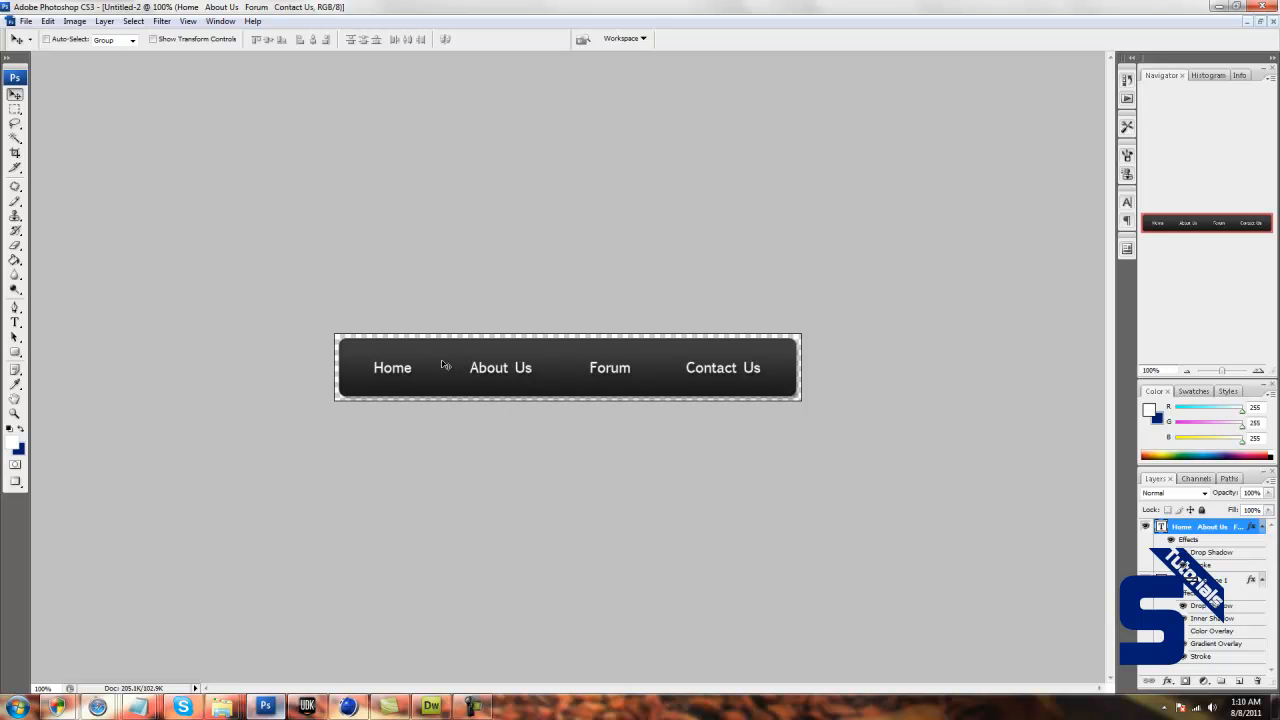
click(1239, 681)
click(15, 275)
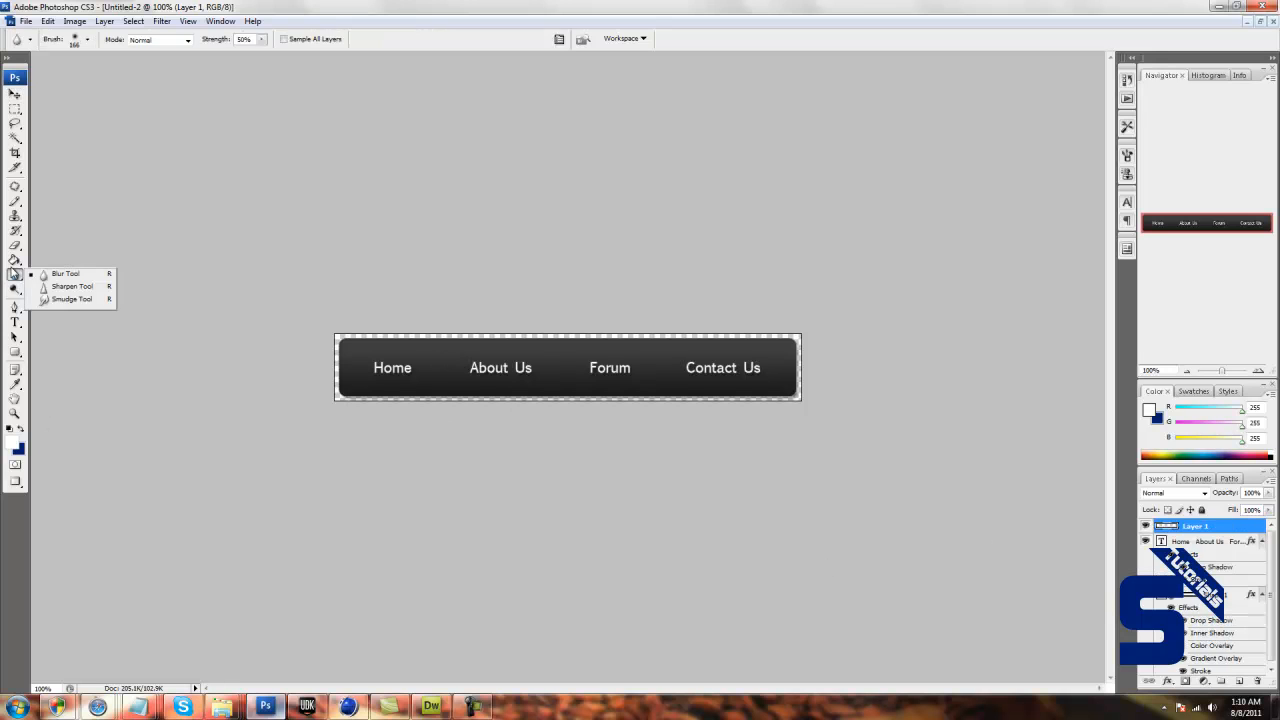
click(16, 202)
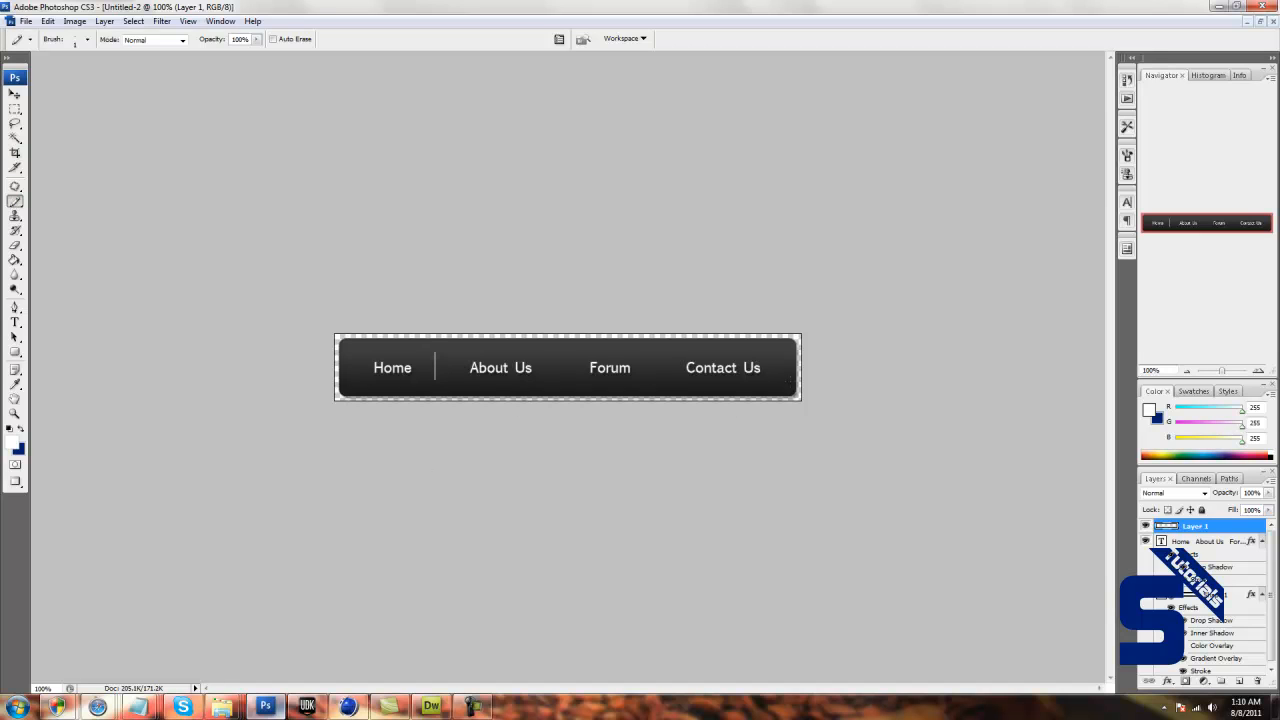
Duplicate the white divider line's layer and give the copy a black Color Overlay.
drag(1223, 527, 1238, 680)
double_click(1235, 527)
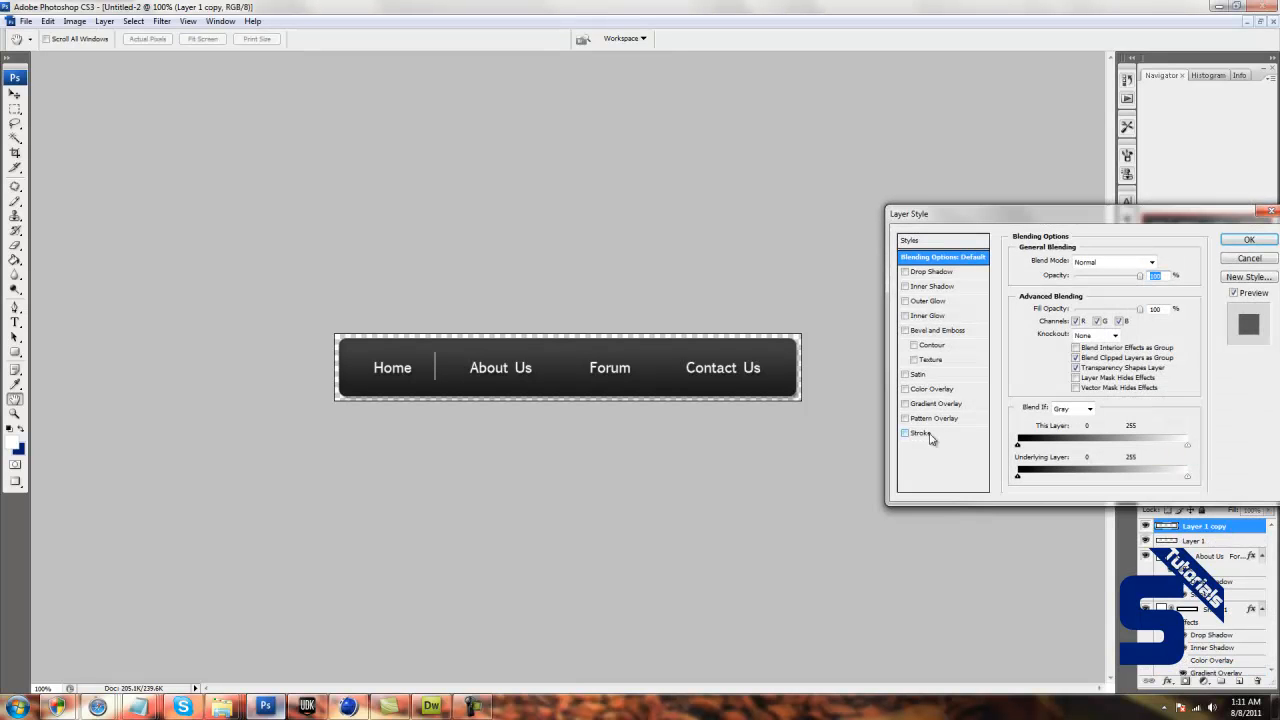
click(935, 389)
click(1152, 261)
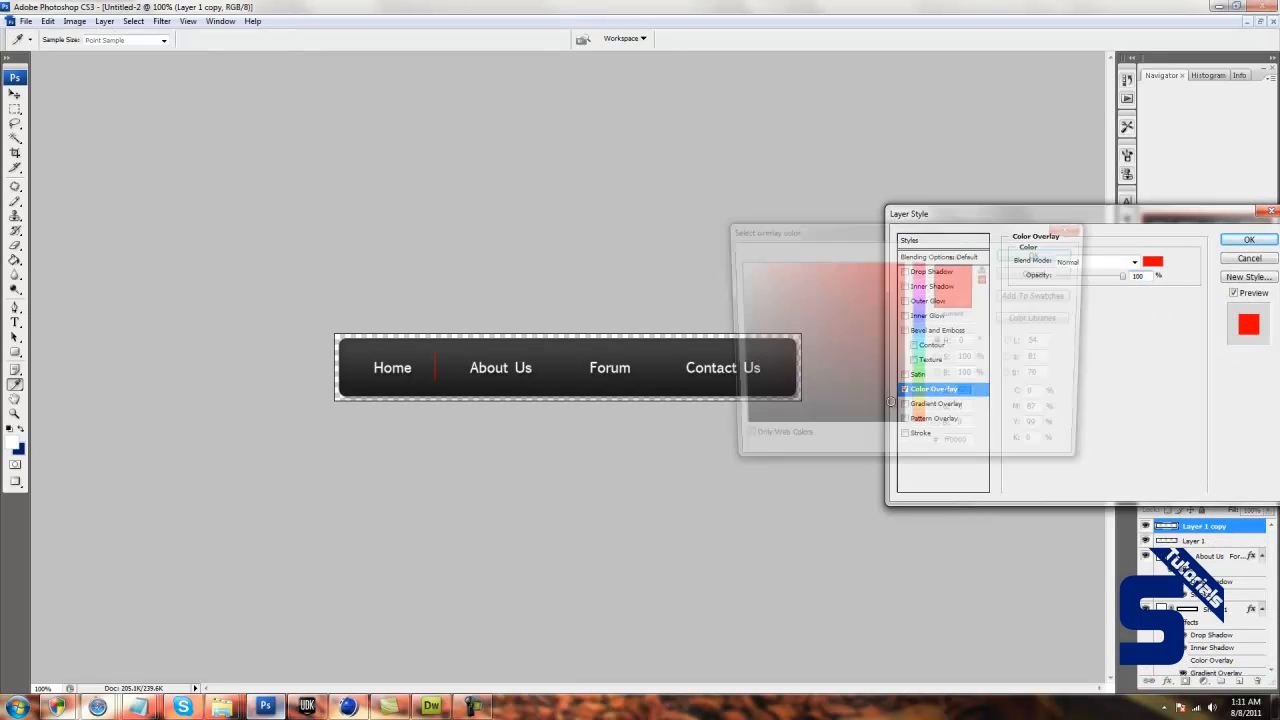
drag(891, 401, 689, 491)
click(1018, 257)
click(1234, 244)
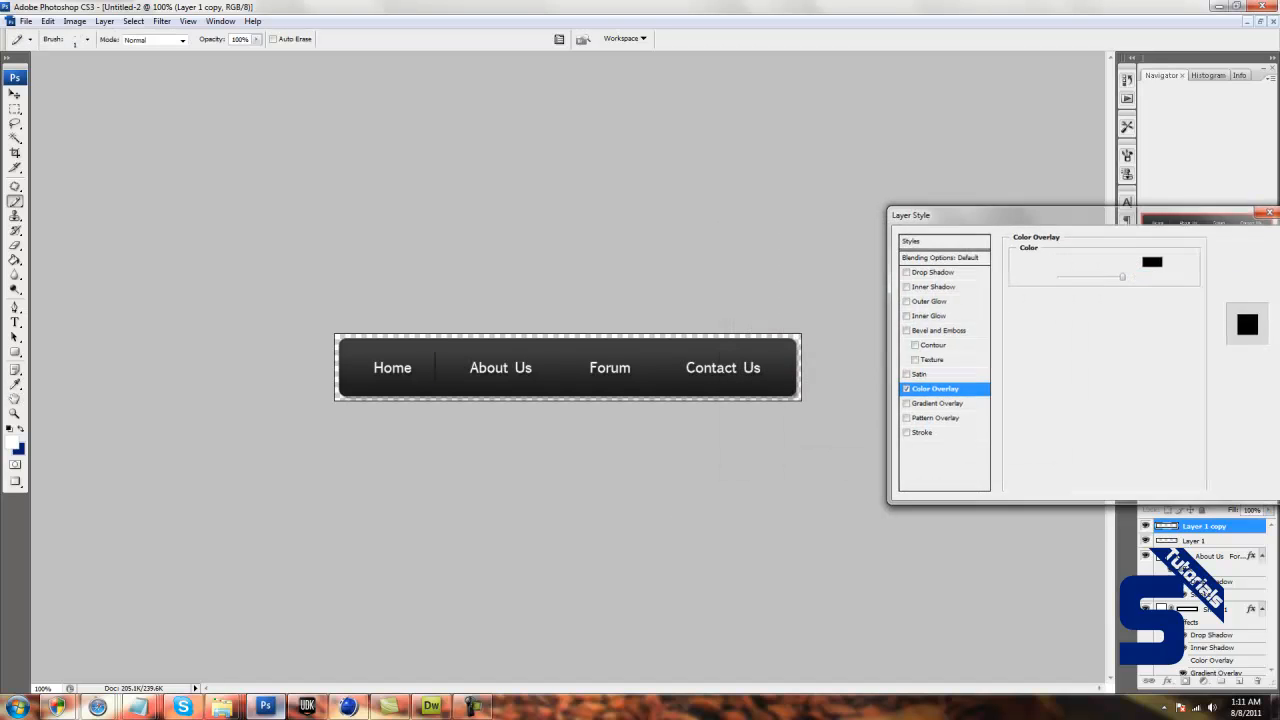
Nudge the black line copy just beside the white line and lower the white line layer's opacity to 13%.
click(15, 93)
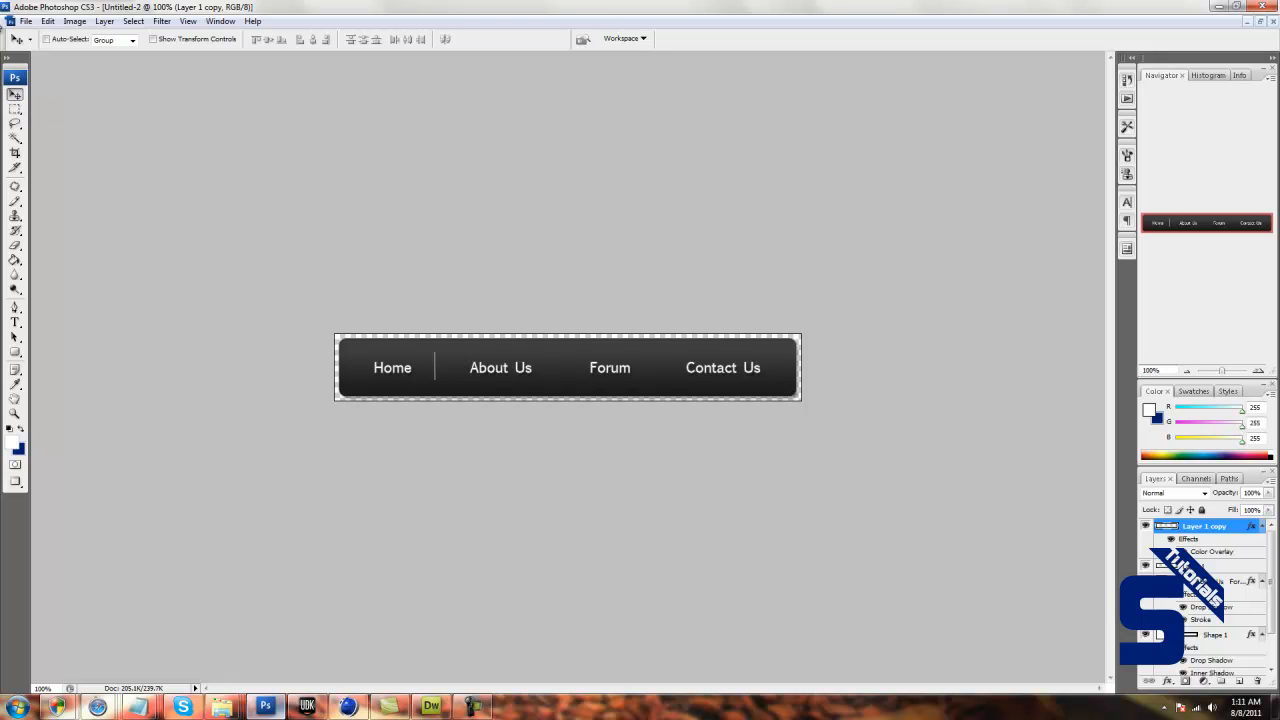
click(1234, 569)
click(1268, 493)
drag(1245, 493, 1212, 508)
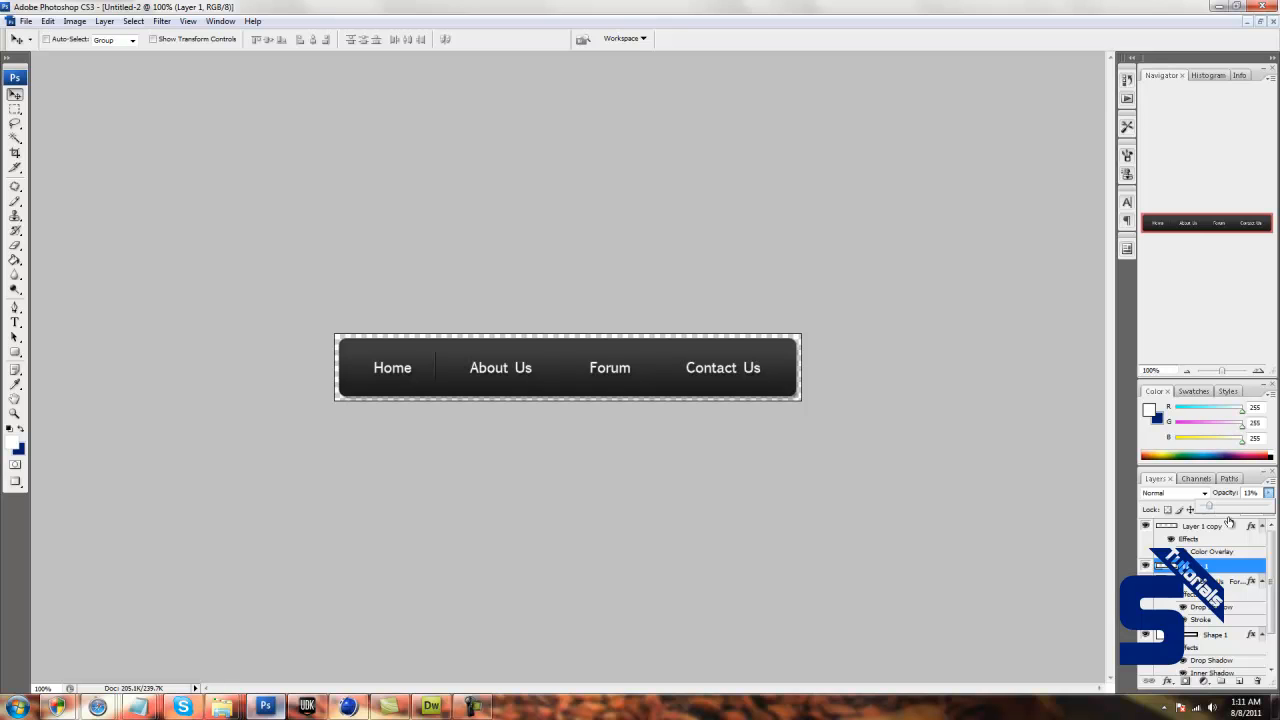
Lower the black line copy's layer opacity to about 59% and merge it down into the white line's layer.
click(1230, 531)
click(1268, 493)
mouse_move(1263, 506)
mouse_down()
mouse_move(1222, 507)
mouse_move(1243, 510)
mouse_up()
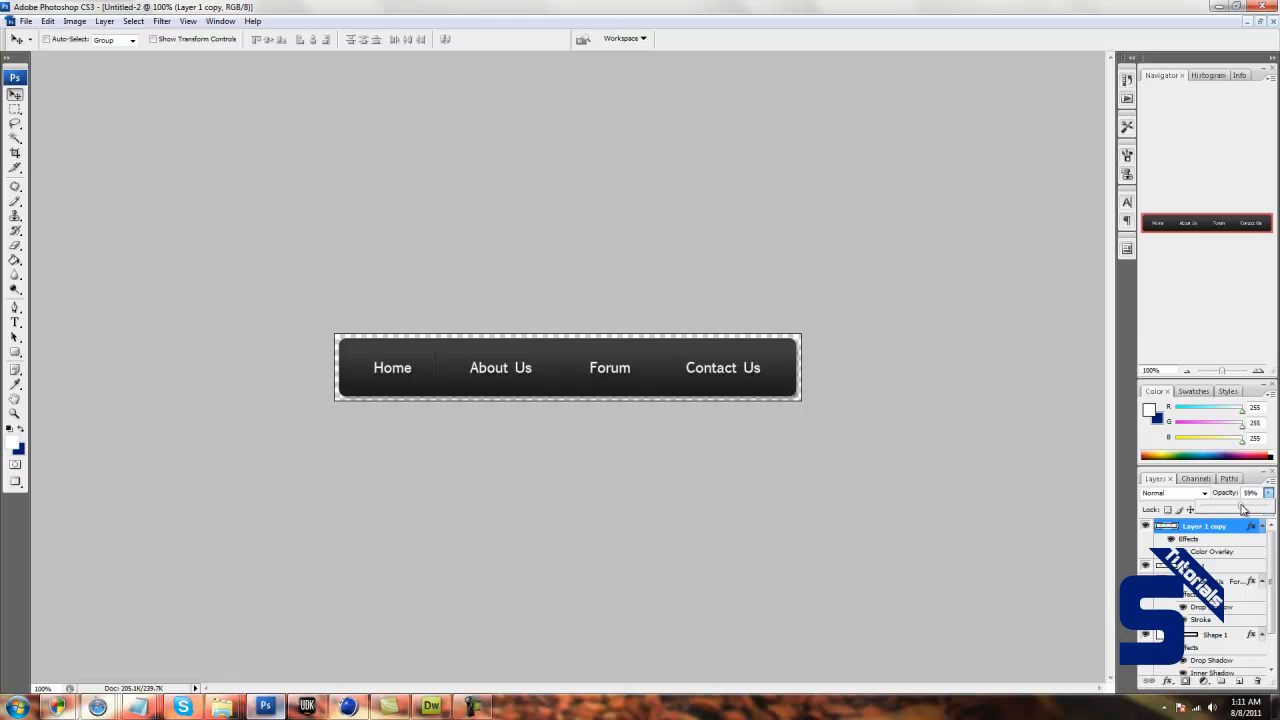
click(1267, 495)
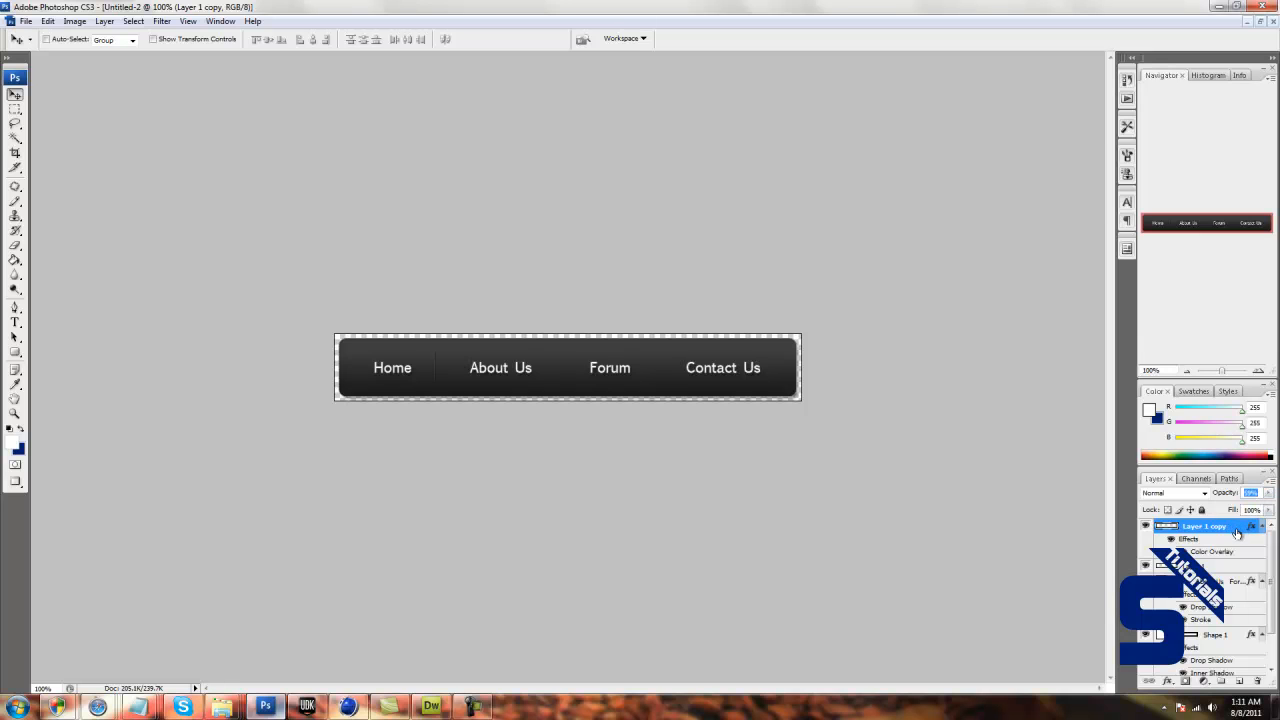
right_click(1237, 530)
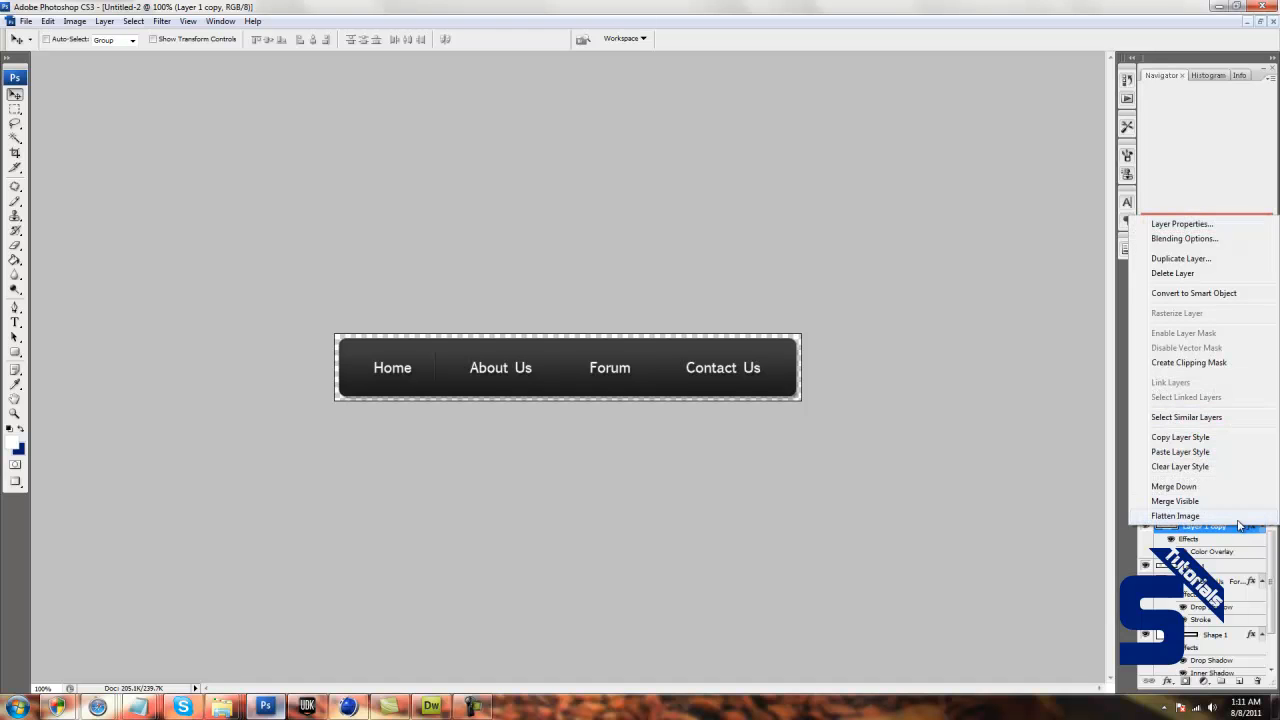
click(1235, 487)
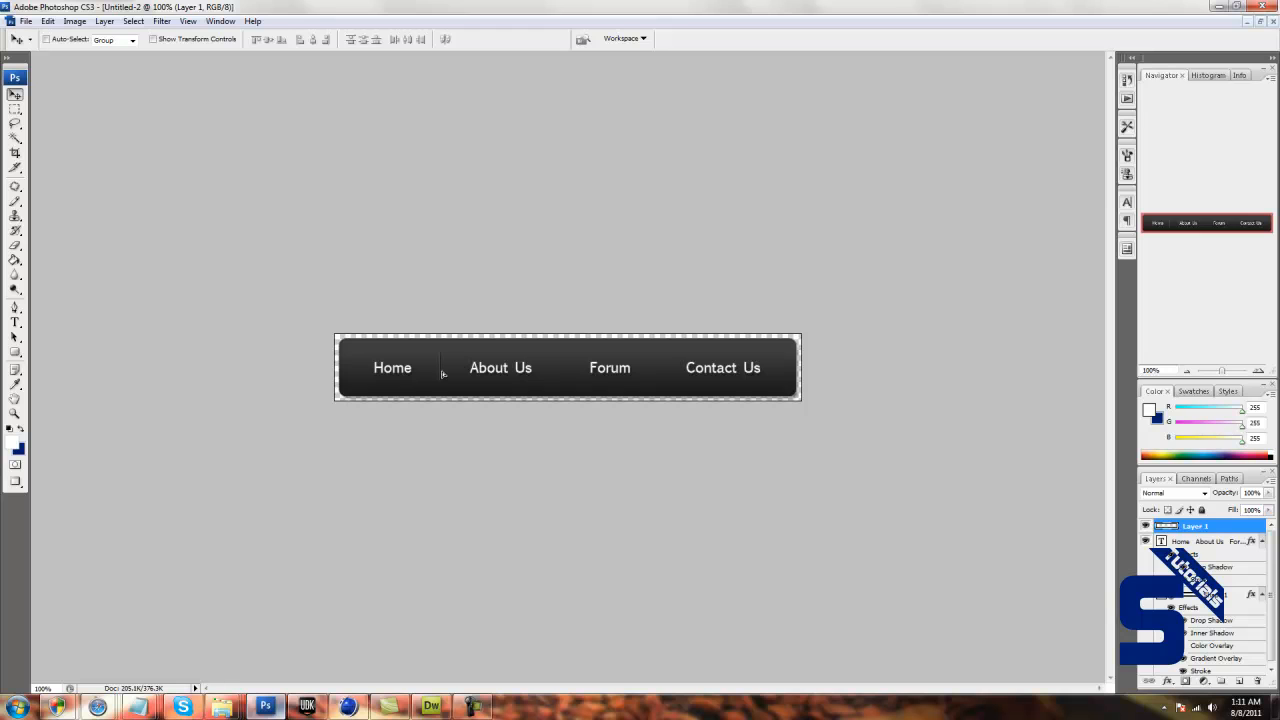
Add a Drop Shadow effect with reduced opacity to the merged divider line's layer.
mouse_move(1237, 530)
mouse_down()
mouse_move(1239, 680)
mouse_move(1237, 526)
mouse_up()
double_click(1237, 527)
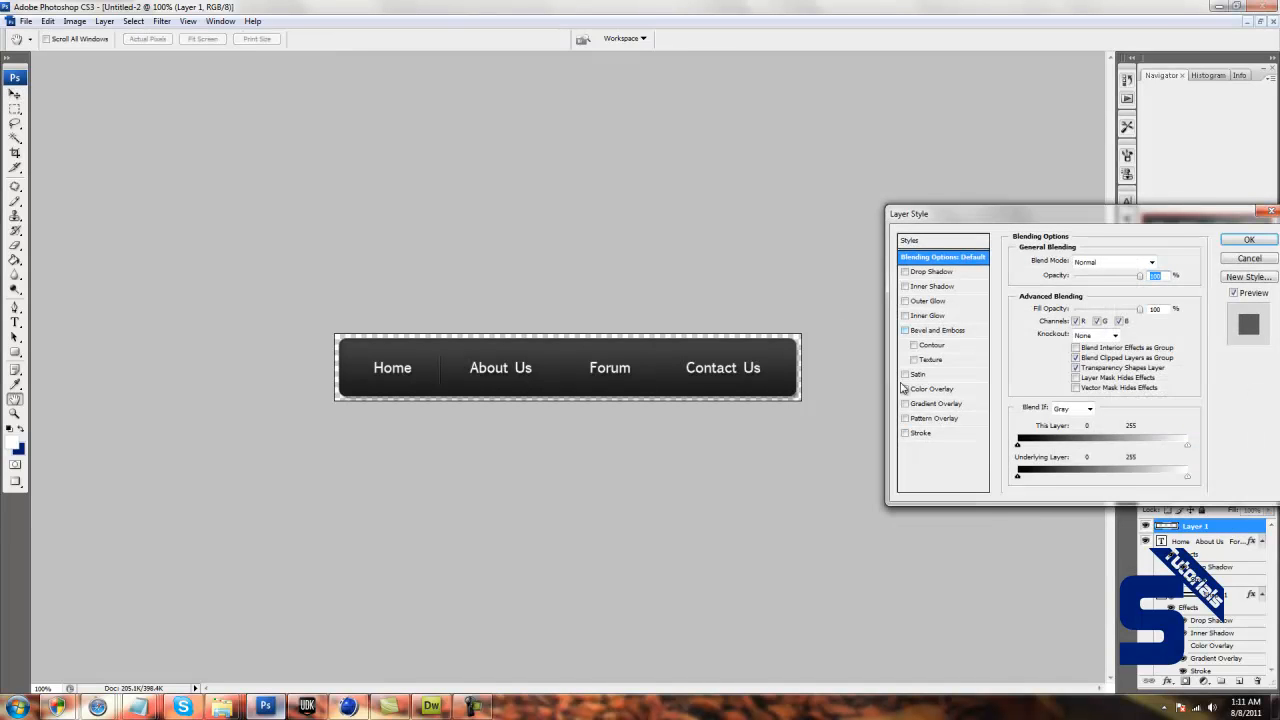
click(930, 278)
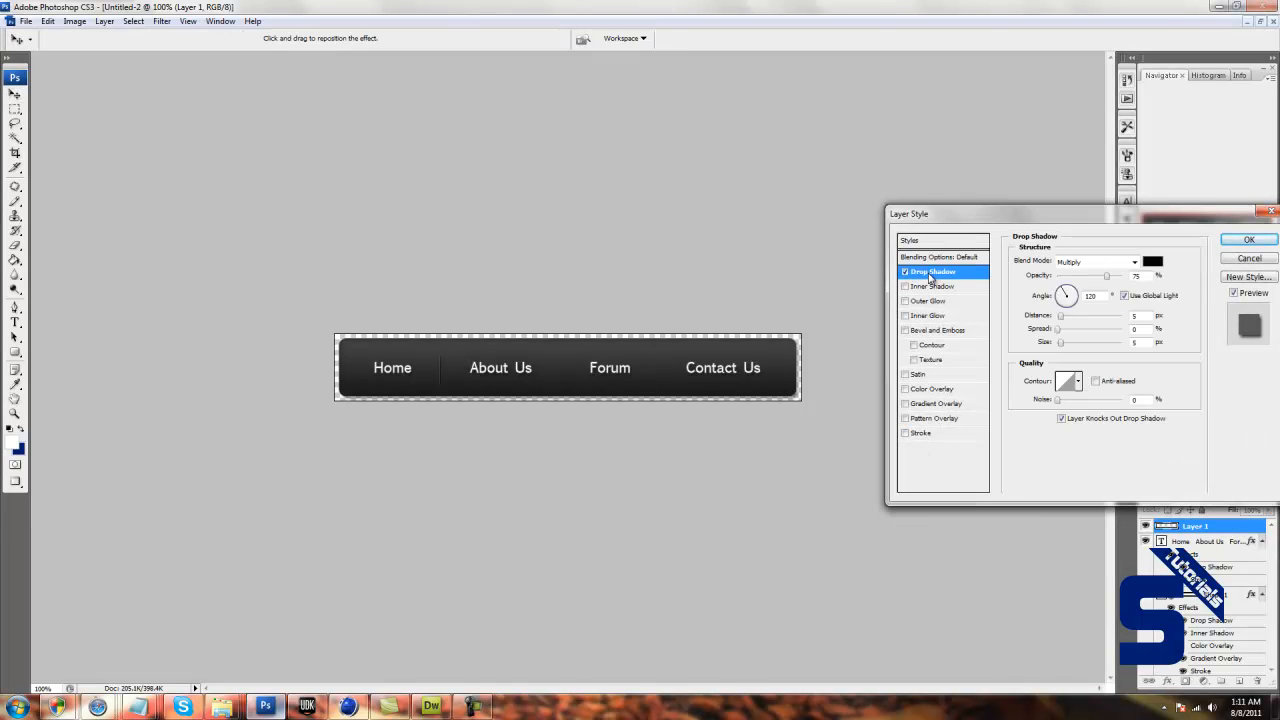
drag(1105, 276, 1084, 281)
click(1249, 240)
Duplicate the divider twice, placing copies on both sides of Forum, and select all three divider layers.
drag(1239, 531, 1239, 681)
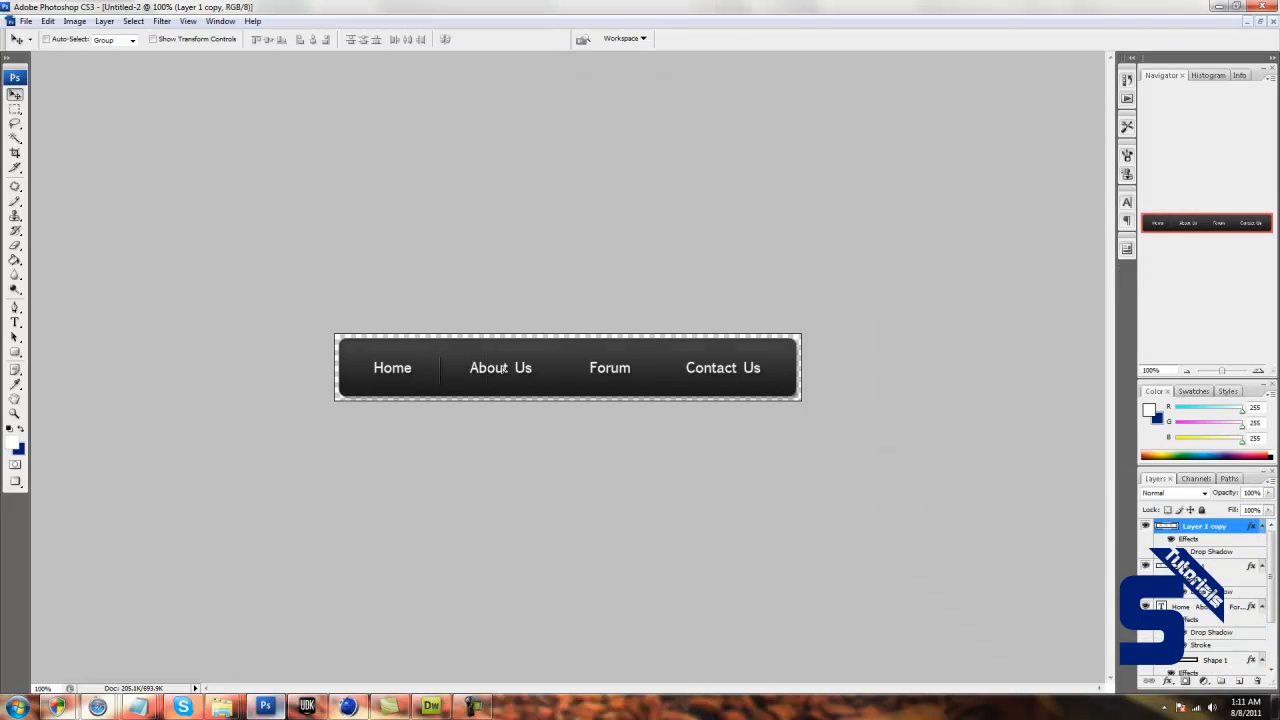
drag(1239, 532, 1239, 681)
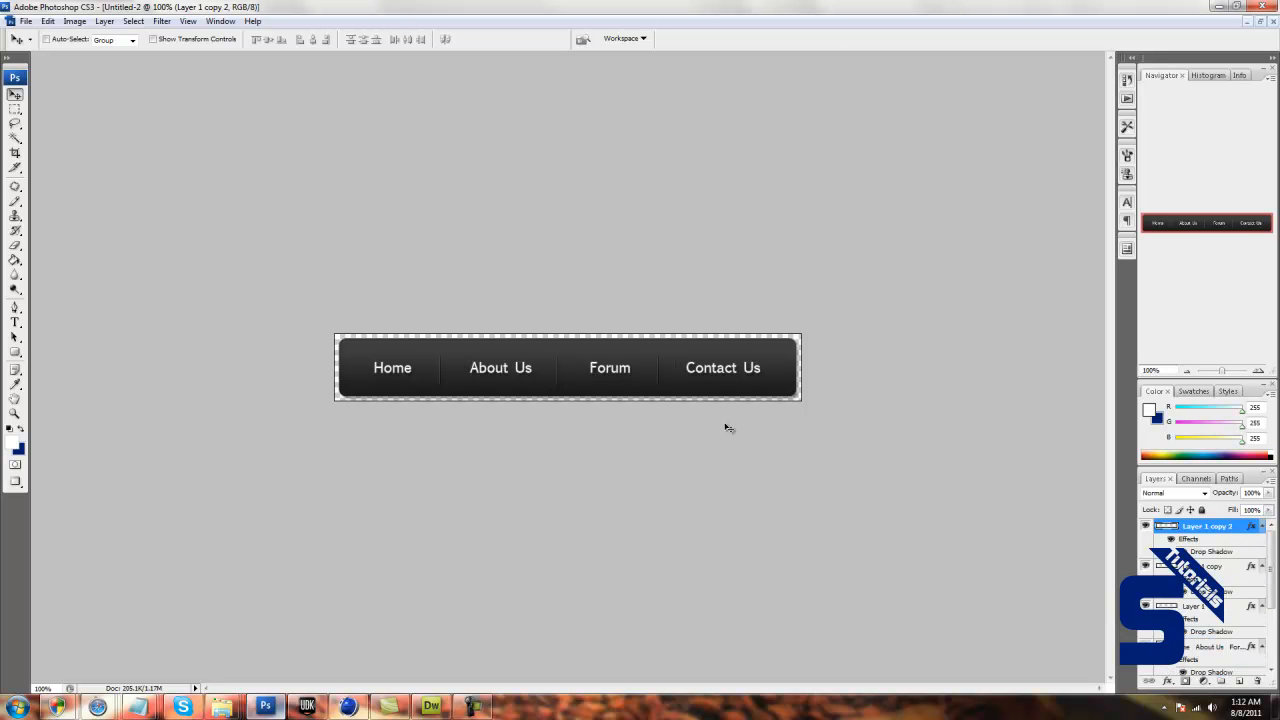
shift+click(1197, 604)
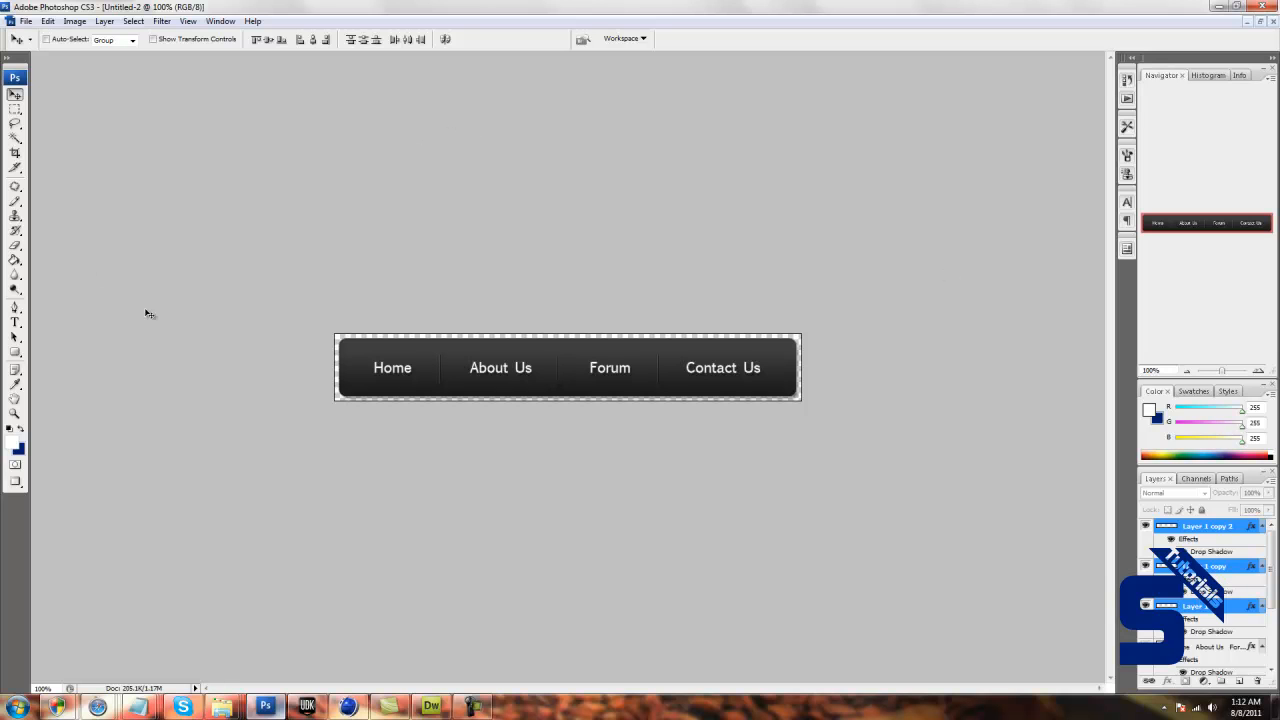
Switch to the Desktop folder in Windows Explorer and create a new folder named Website.
mouse_move(222, 706)
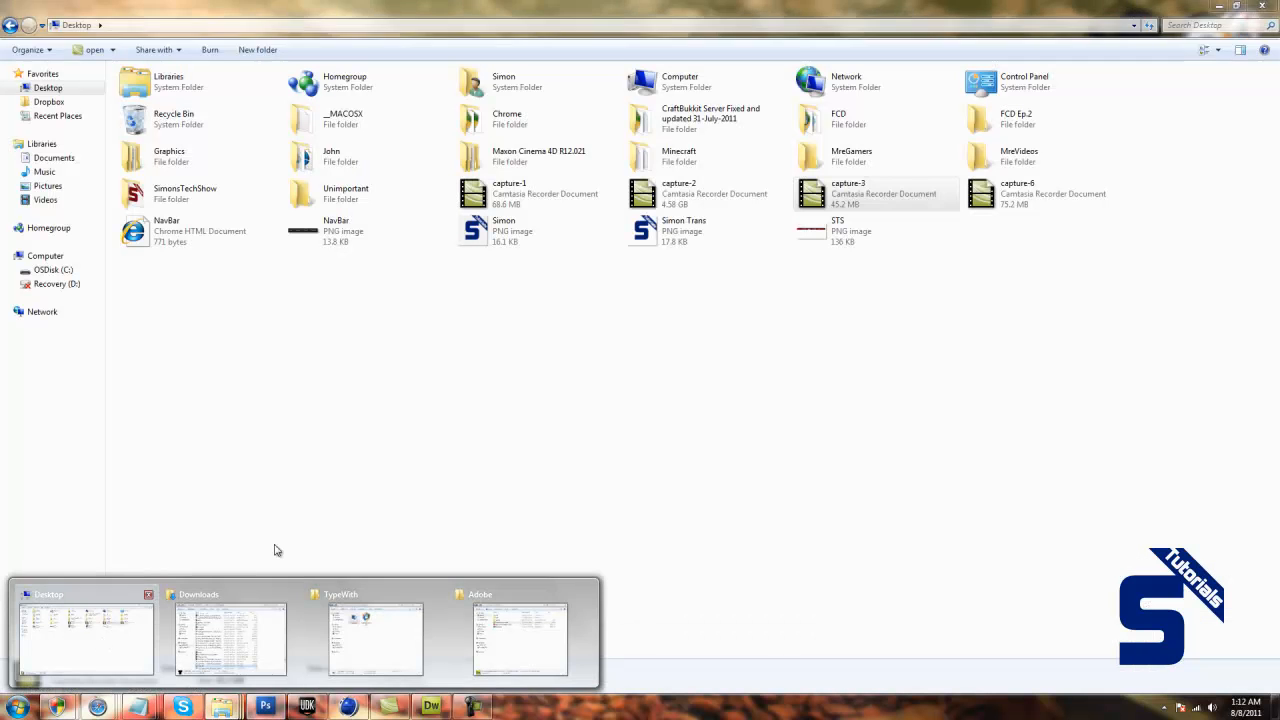
click(105, 640)
right_click(866, 320)
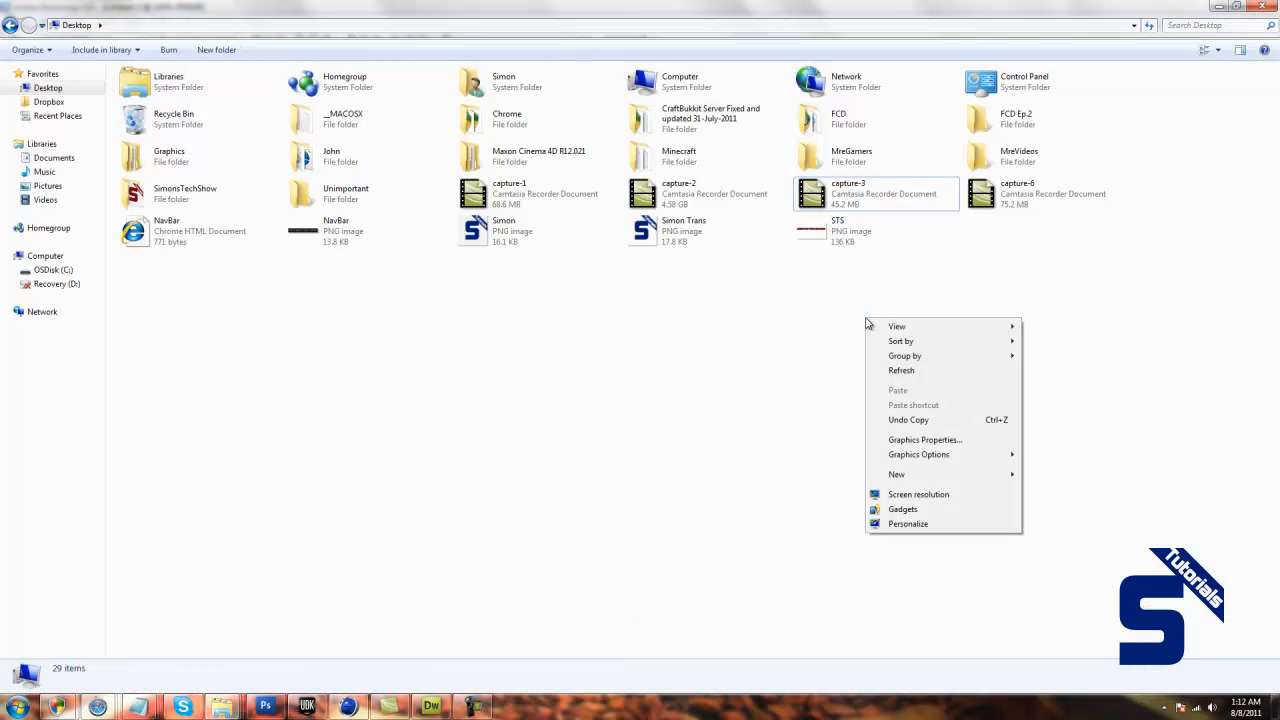
mouse_move(911, 474)
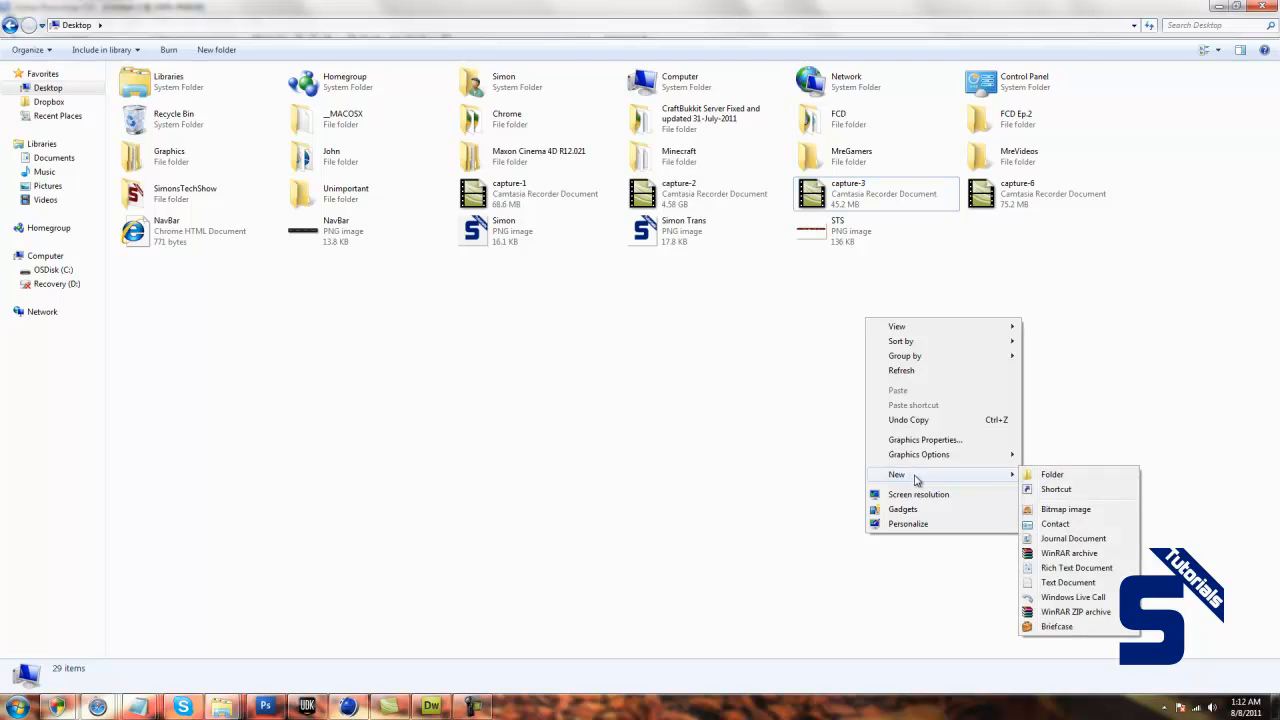
click(1090, 476)
text(Website)
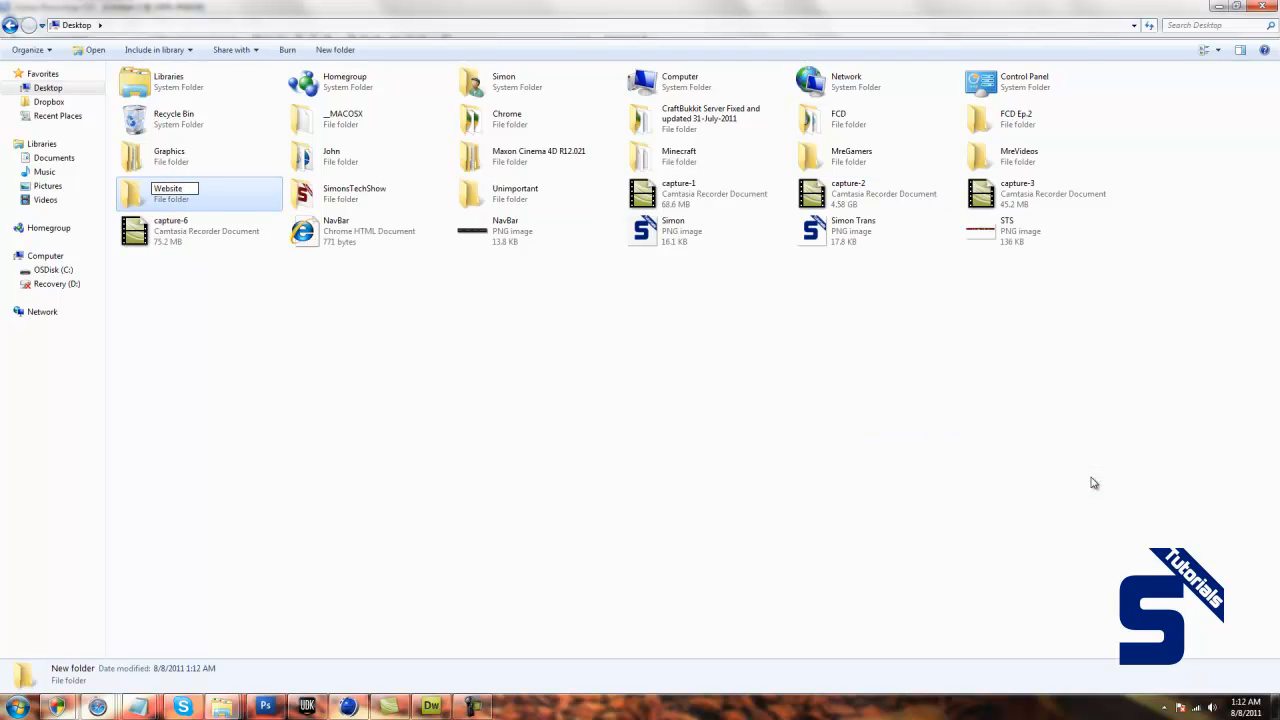
key(Return)
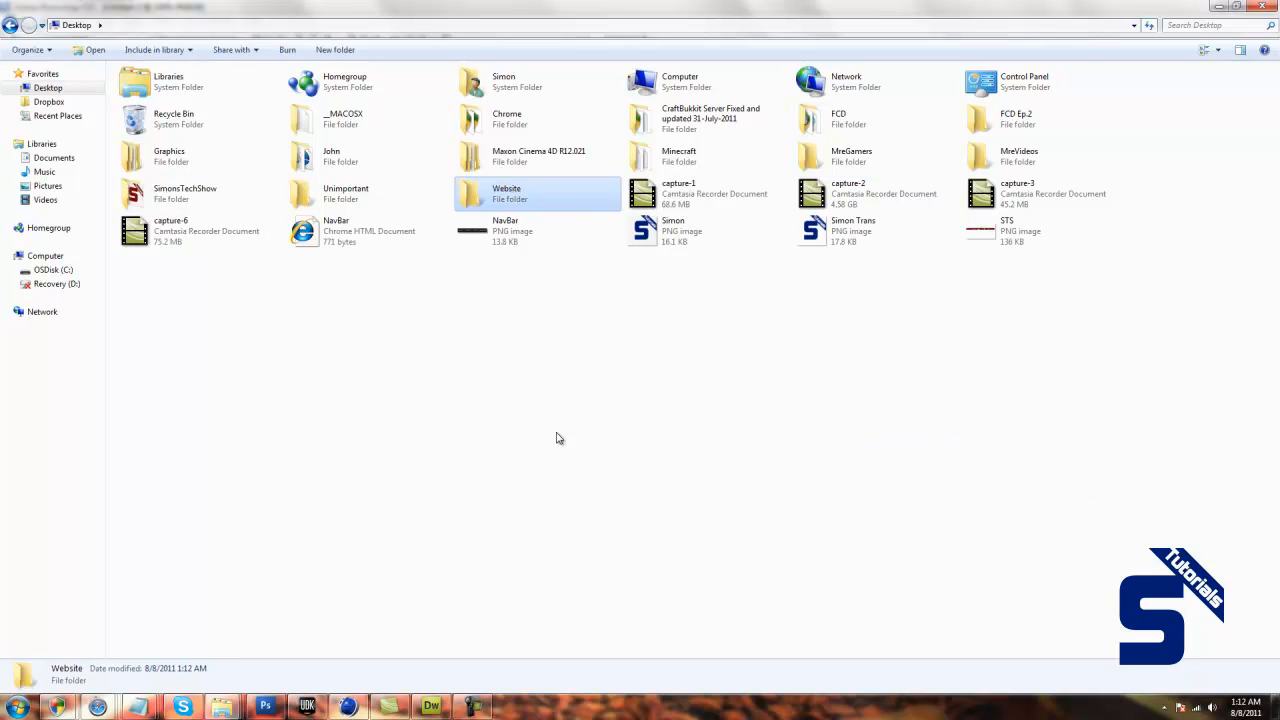
Create a subfolder named images inside the Website folder.
double_click(573, 190)
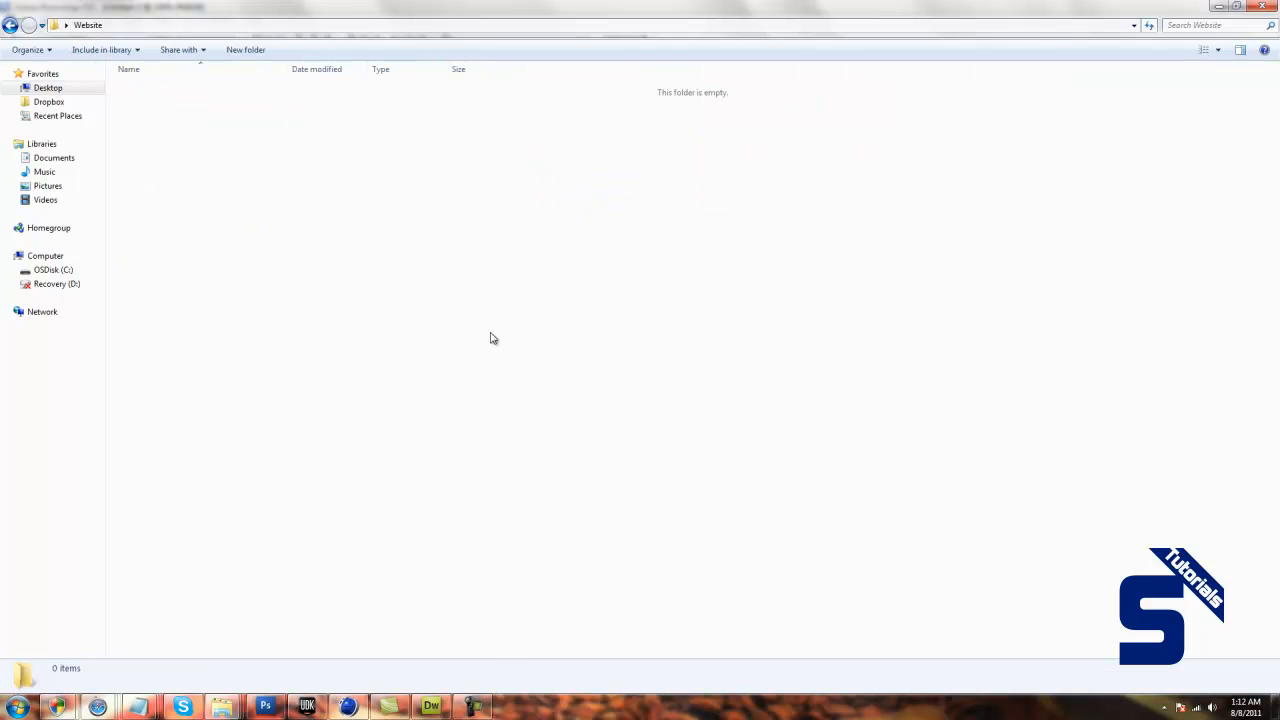
right_click(169, 248)
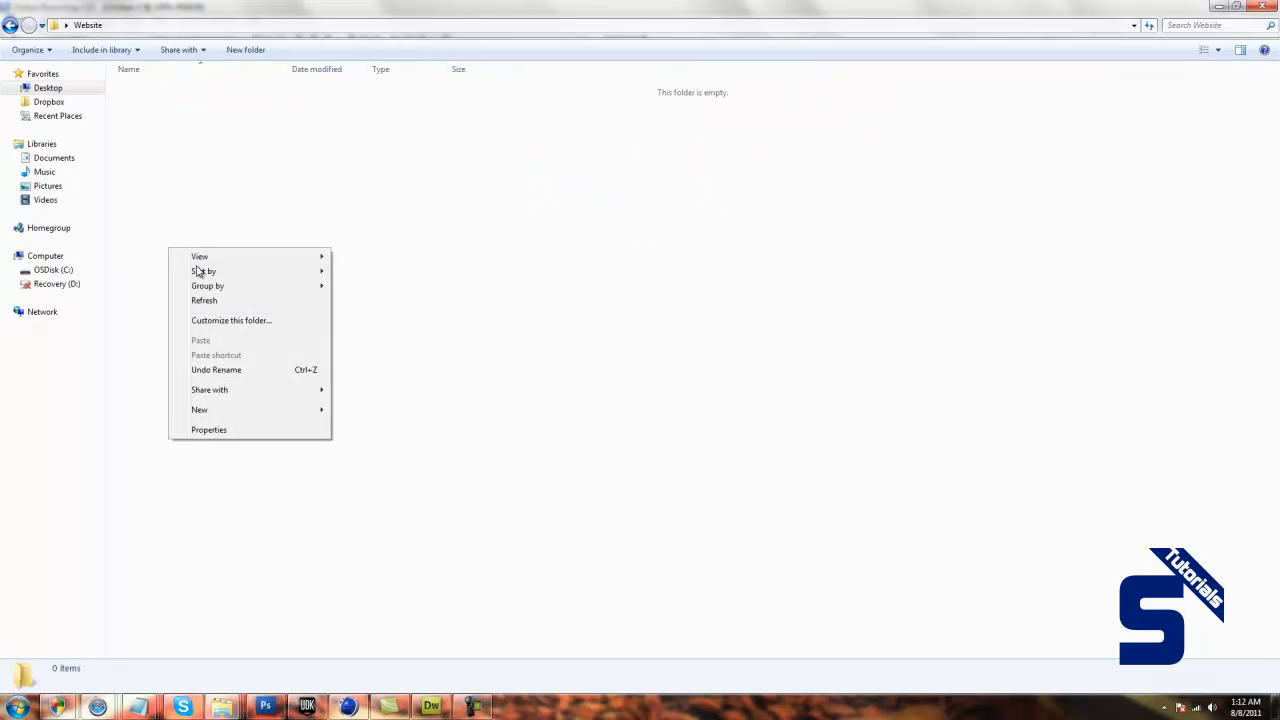
mouse_move(205, 410)
click(358, 410)
text(Images)
key(BackSpace)
key(BackSpace)
key(BackSpace)
key(BackSpace)
key(BackSpace)
text(image)
click(345, 408)
drag(264, 92, 180, 113)
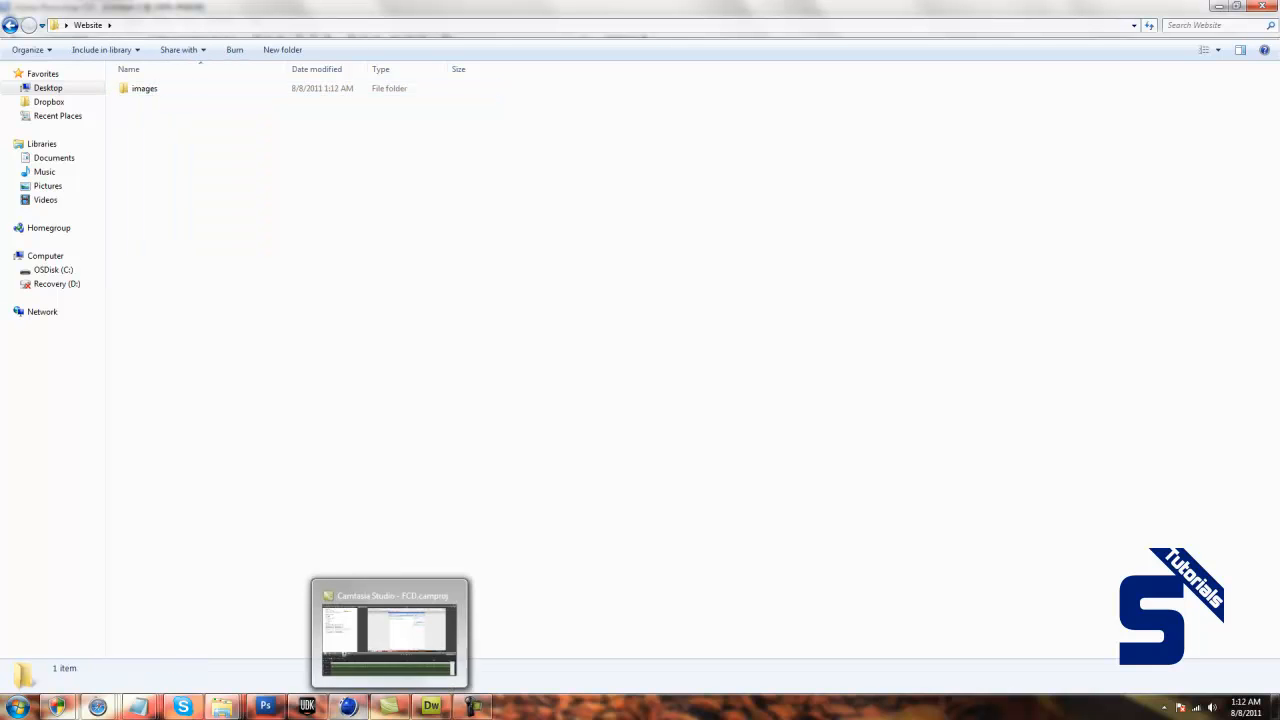
Switch to Photoshop and start saving the navigation bar as a new file, choosing PNG as the format.
click(431, 706)
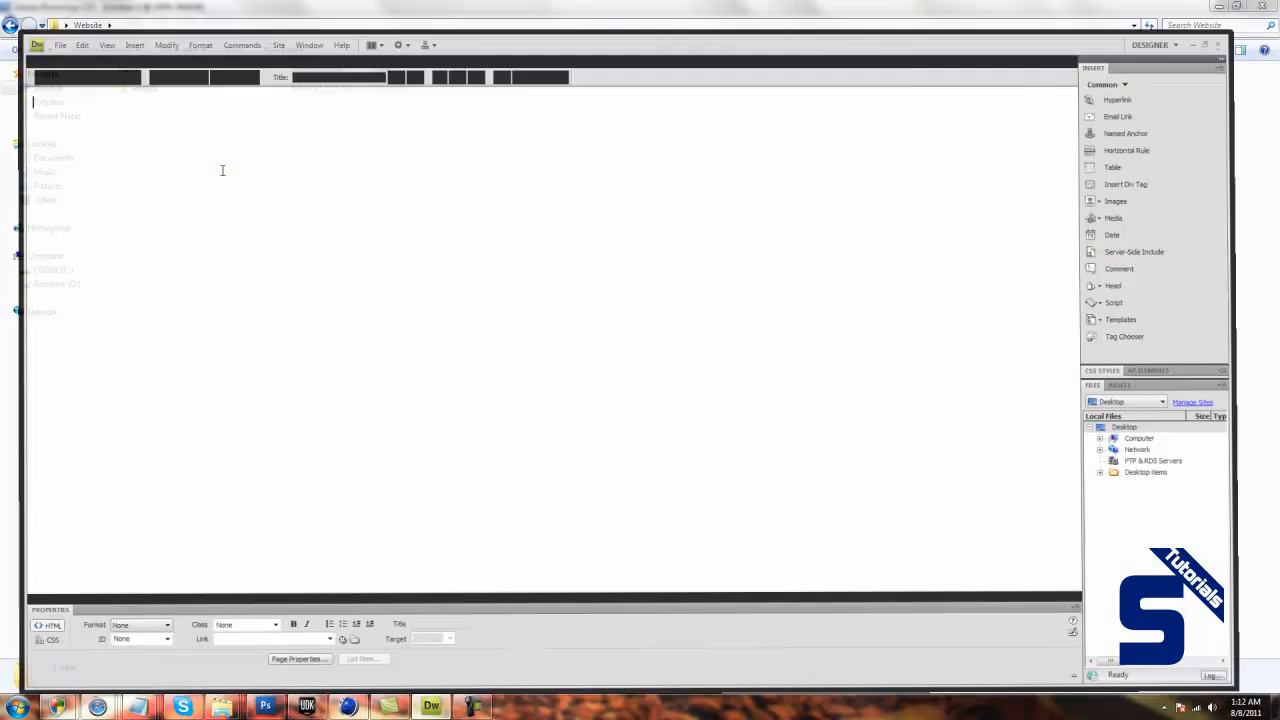
click(279, 708)
click(28, 21)
click(45, 187)
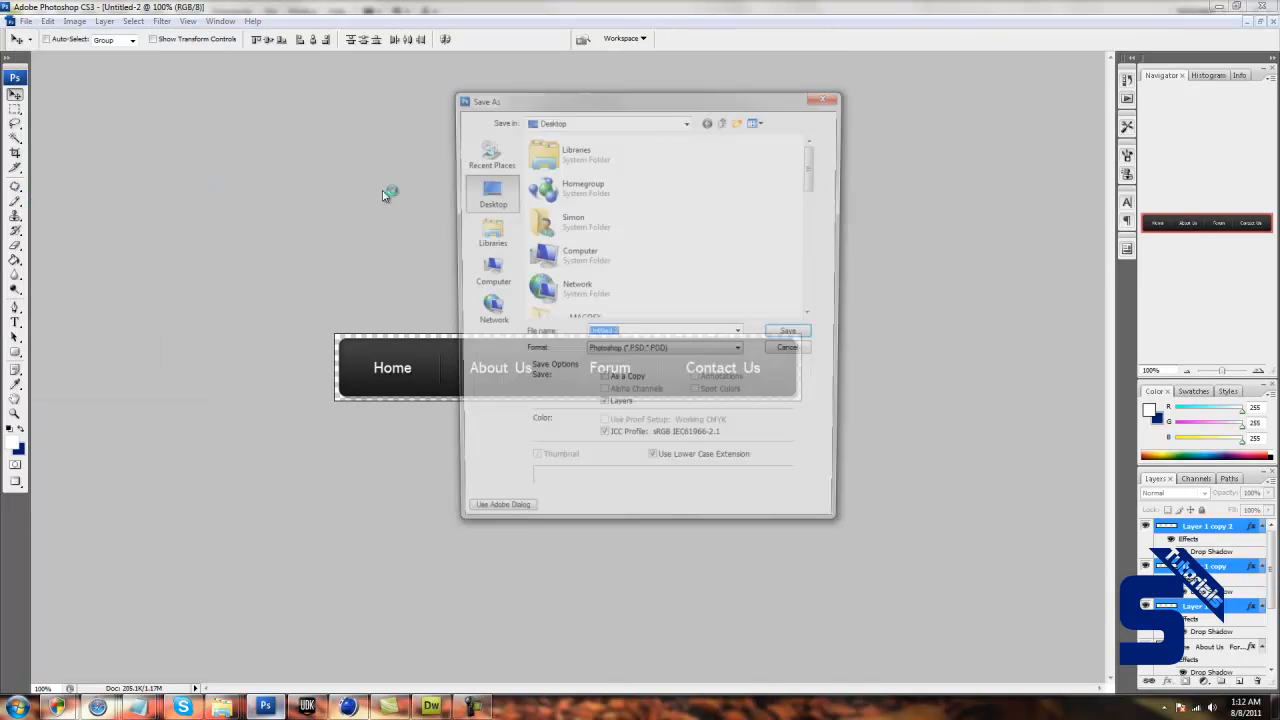
click(670, 353)
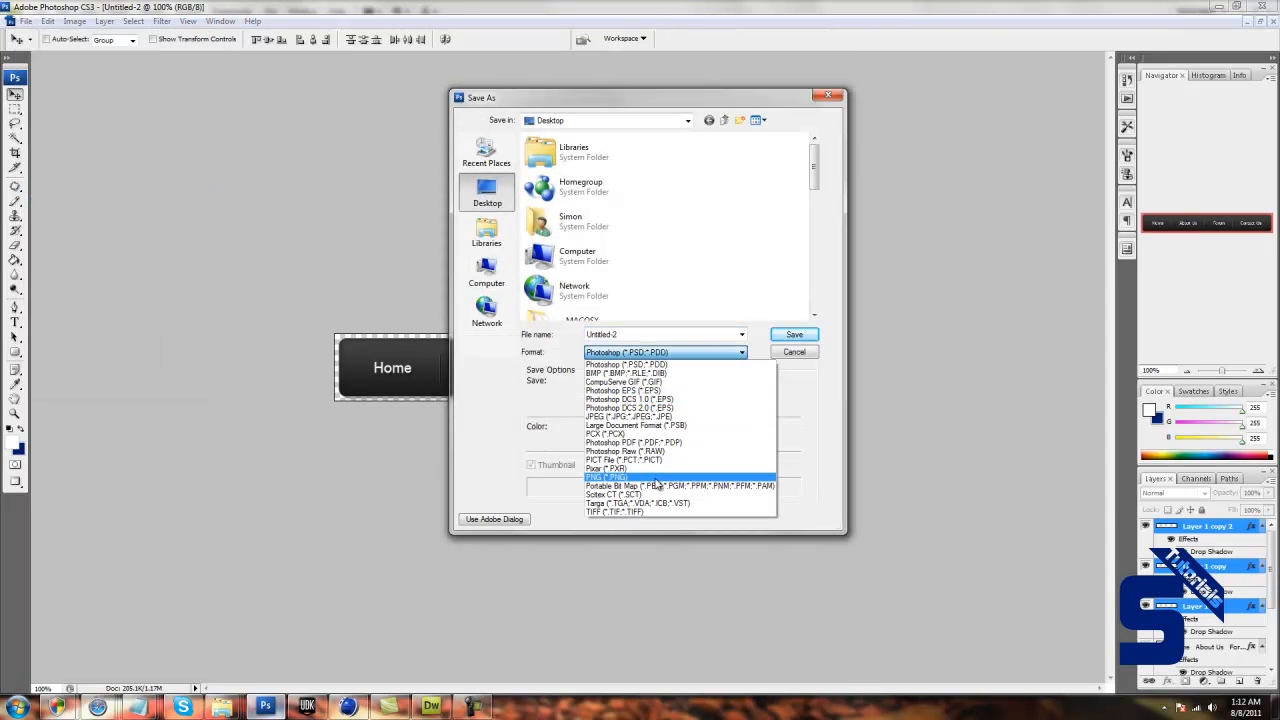
click(598, 479)
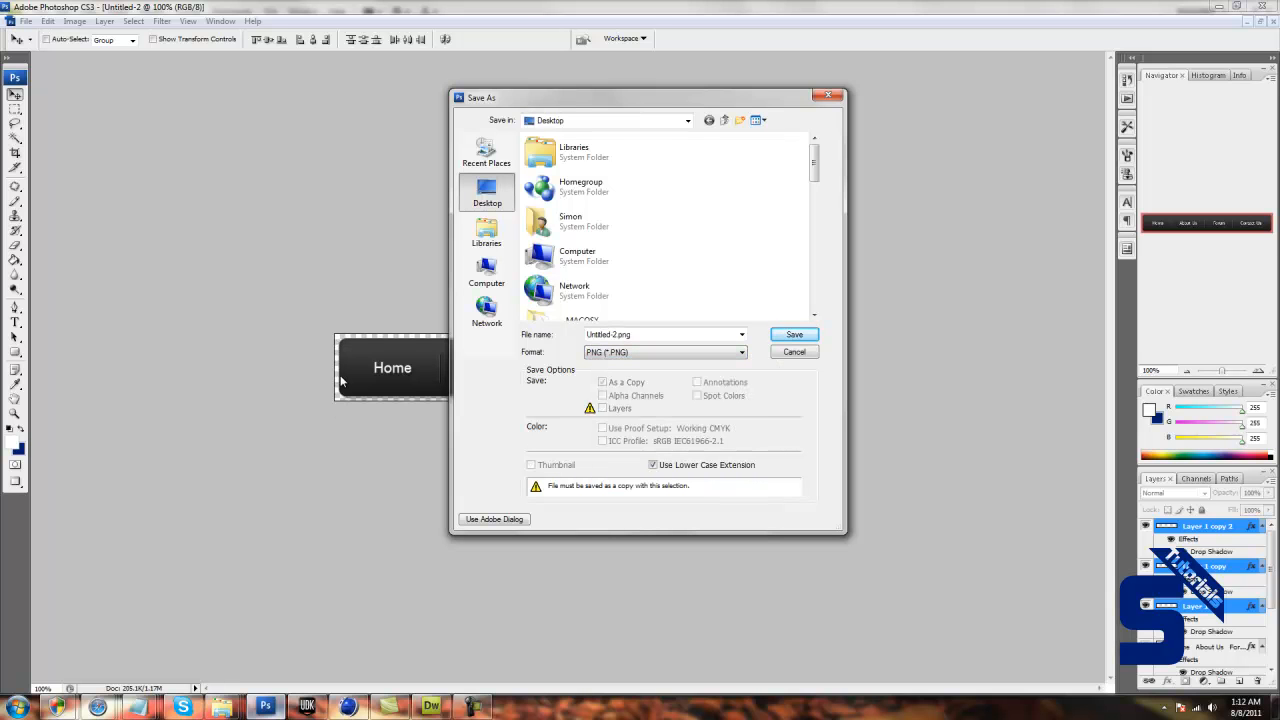
Save the image as NavBar in the Website folder's images subfolder, with PNG interlacing set to None.
drag(815, 160, 815, 272)
double_click(573, 240)
double_click(563, 156)
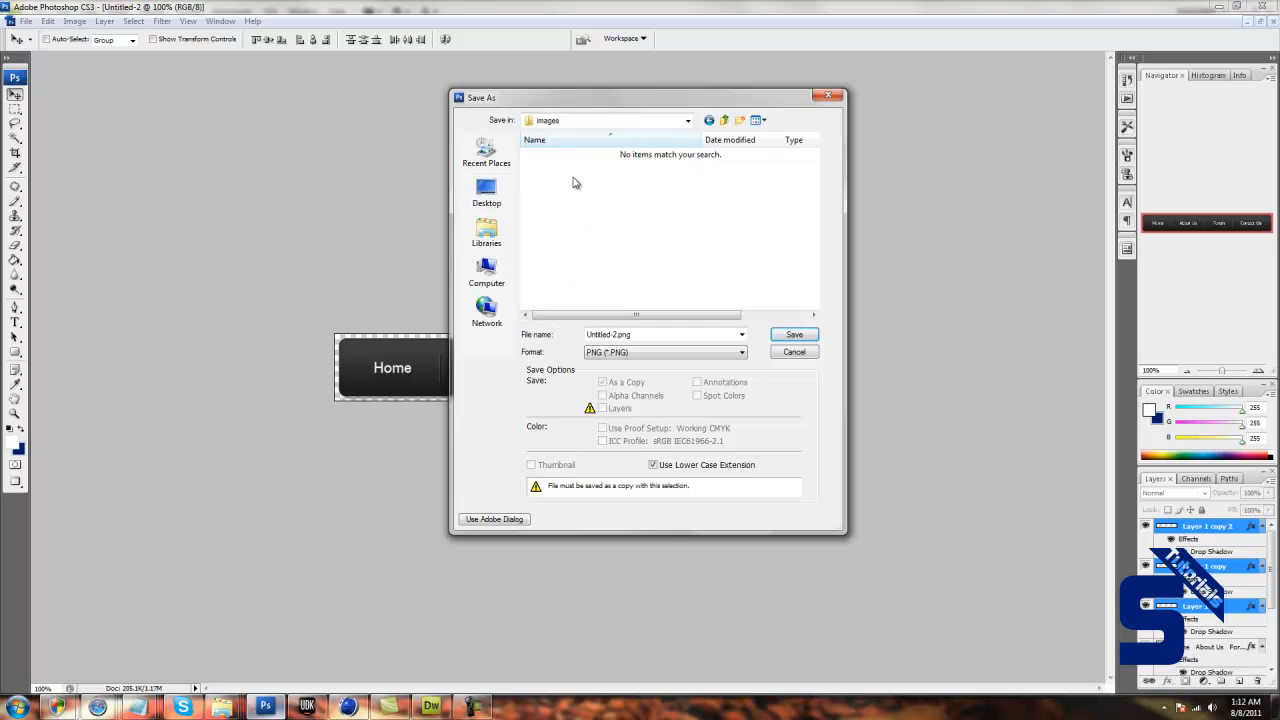
click(651, 336)
text(NavBar)
key(Return)
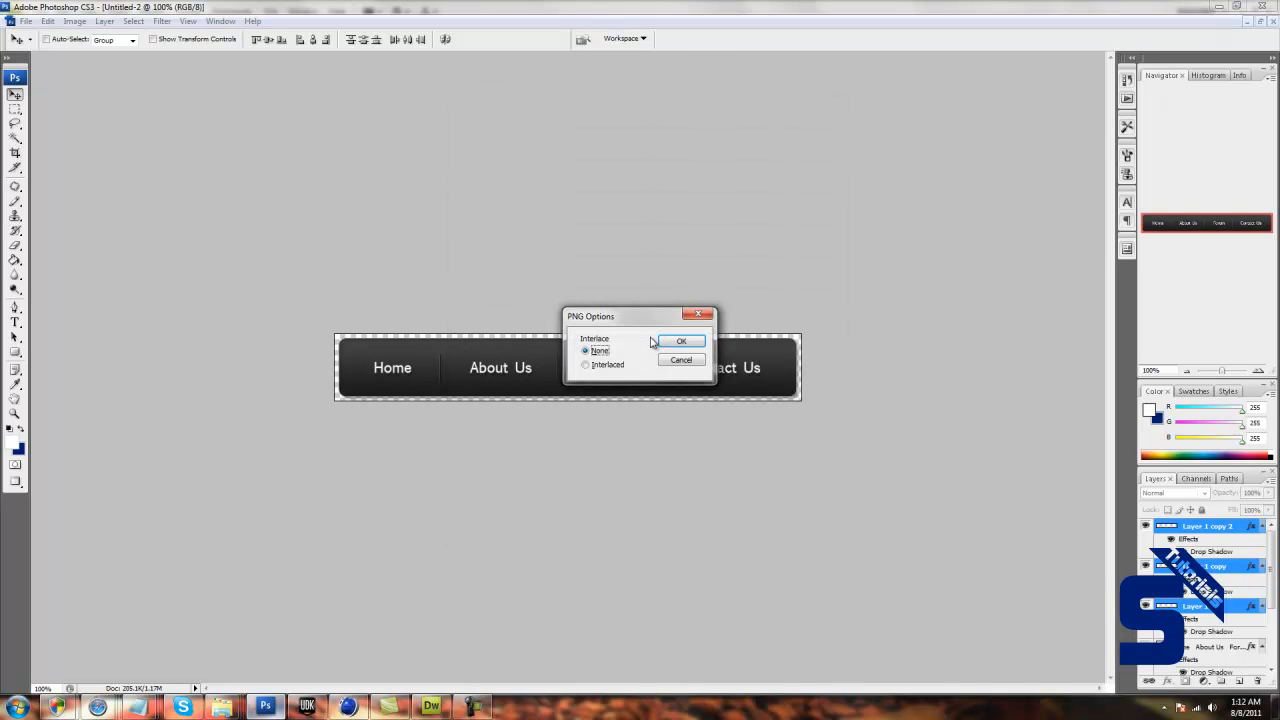
click(671, 341)
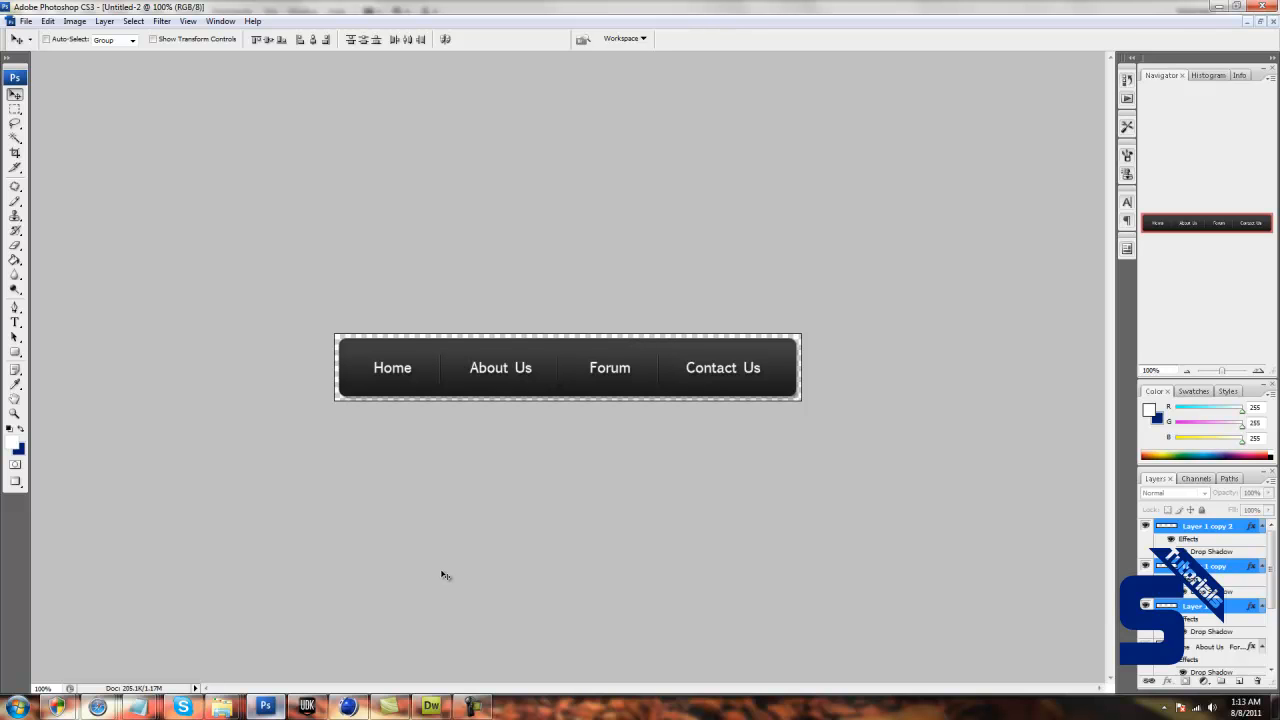
Switch to Dreamweaver and insert a table with 1 row, 1 column, 100 percent width and border thickness 0.
click(431, 706)
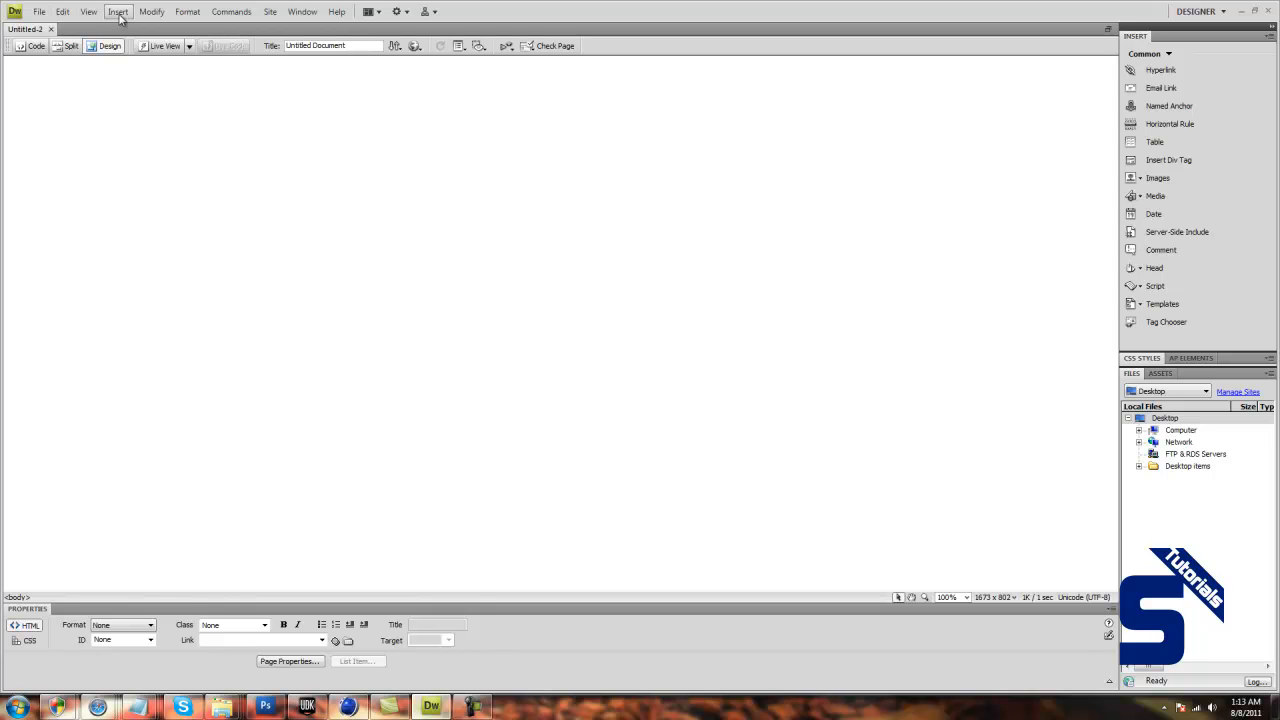
click(88, 11)
click(88, 11)
click(118, 11)
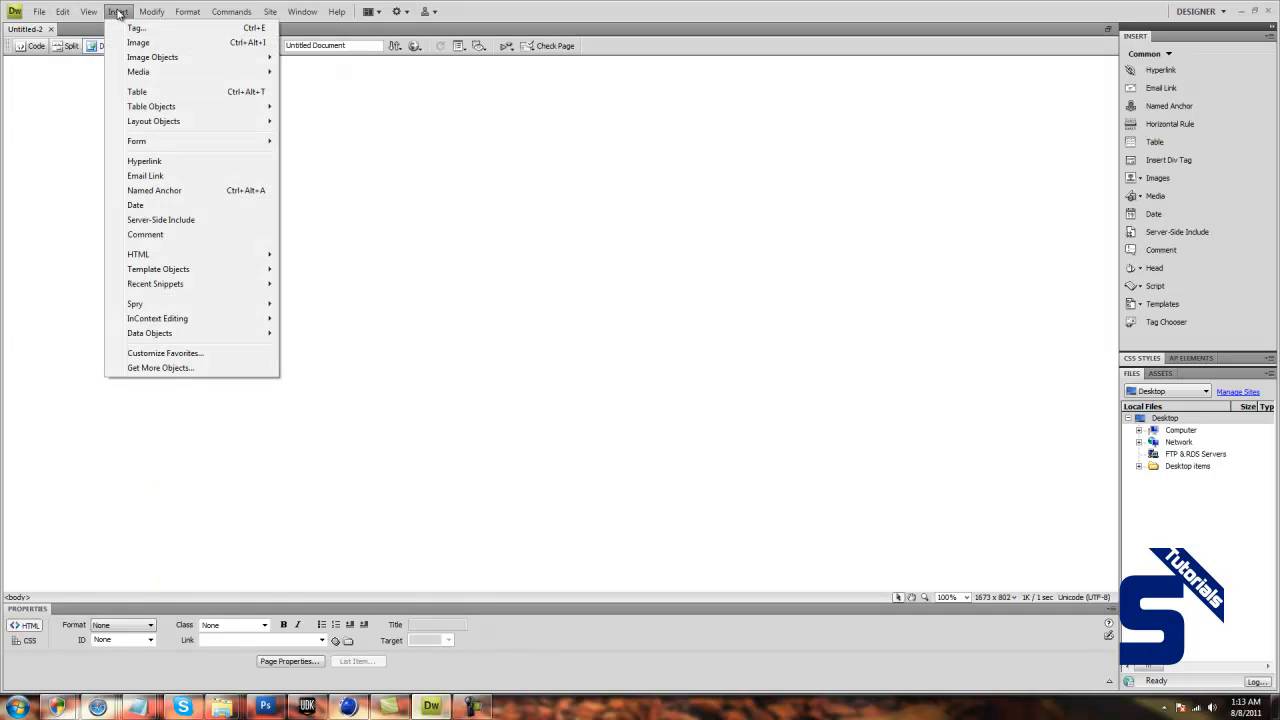
click(140, 91)
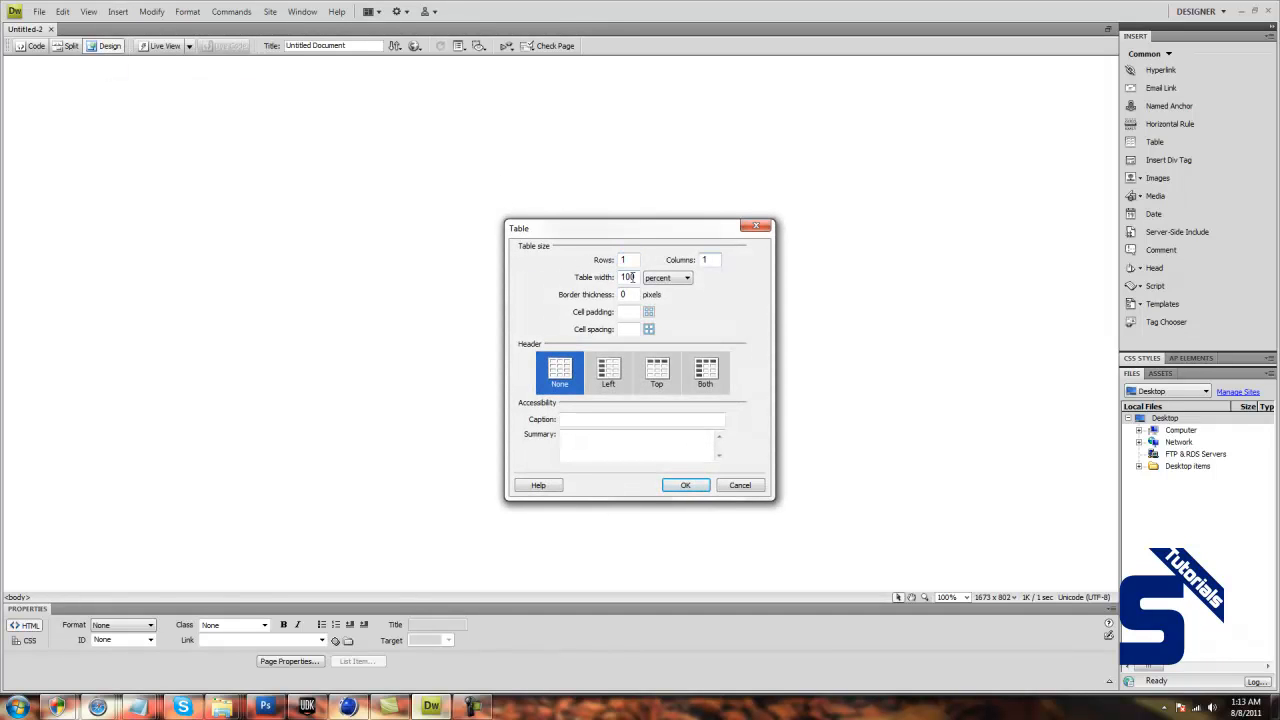
click(660, 278)
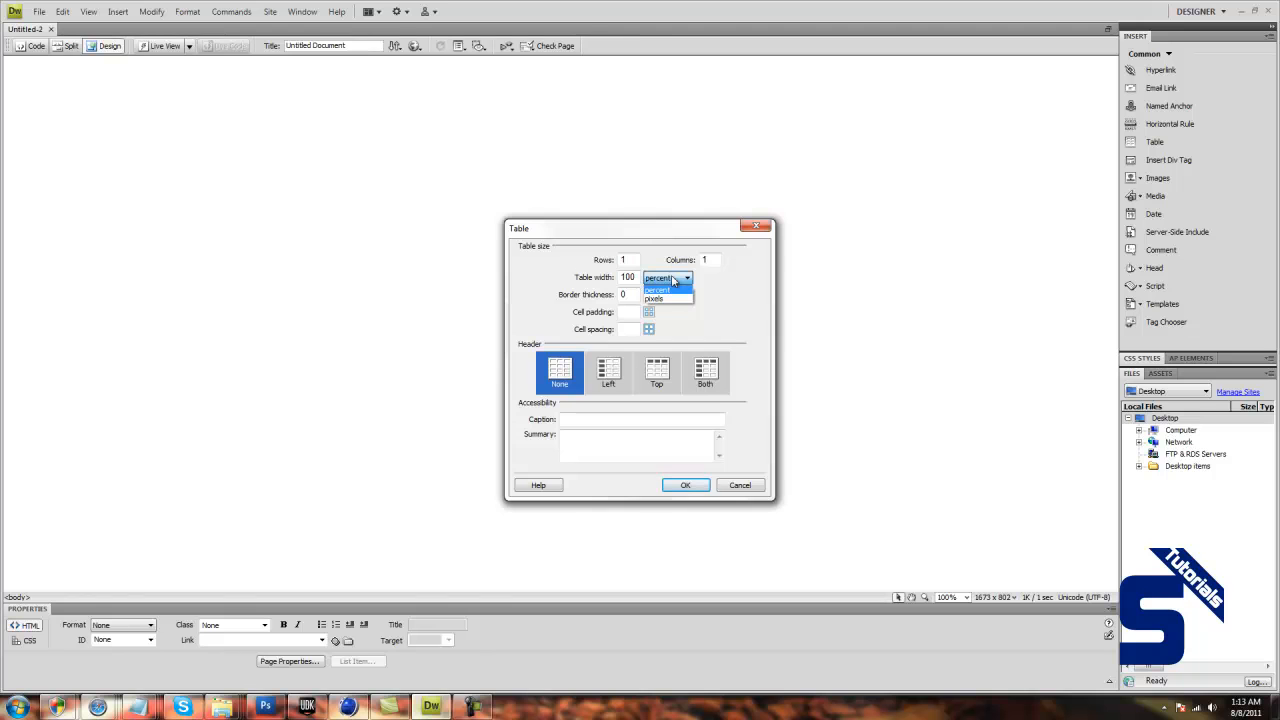
click(658, 289)
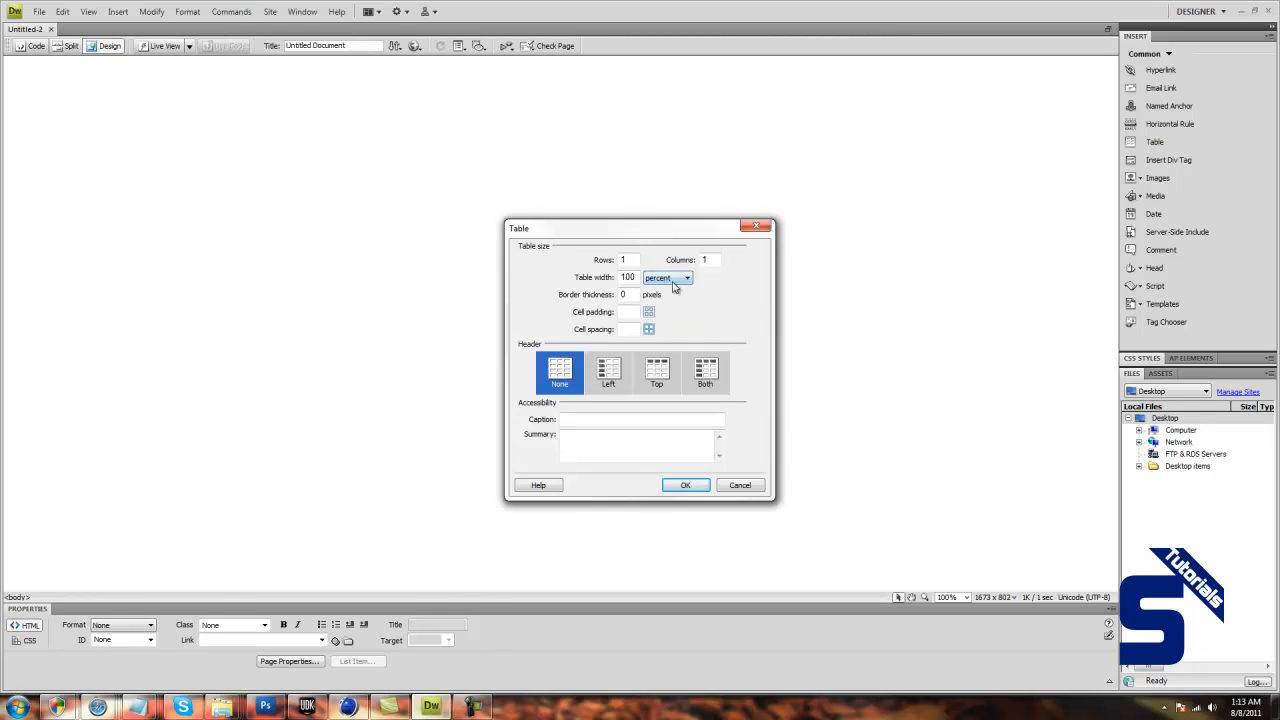
drag(638, 277, 564, 283)
click(686, 485)
Increase the table's height by moving its lower border down, making room for the navigation bar.
click(524, 132)
click(677, 67)
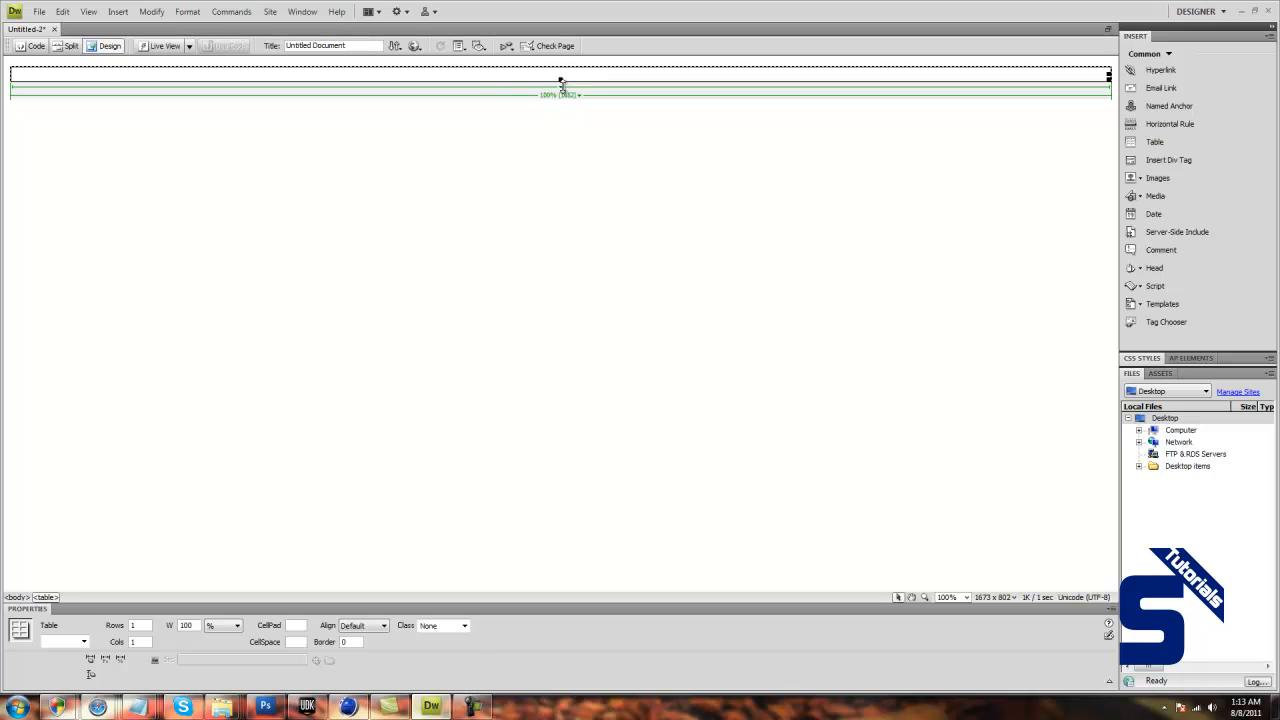
click(558, 118)
click(559, 77)
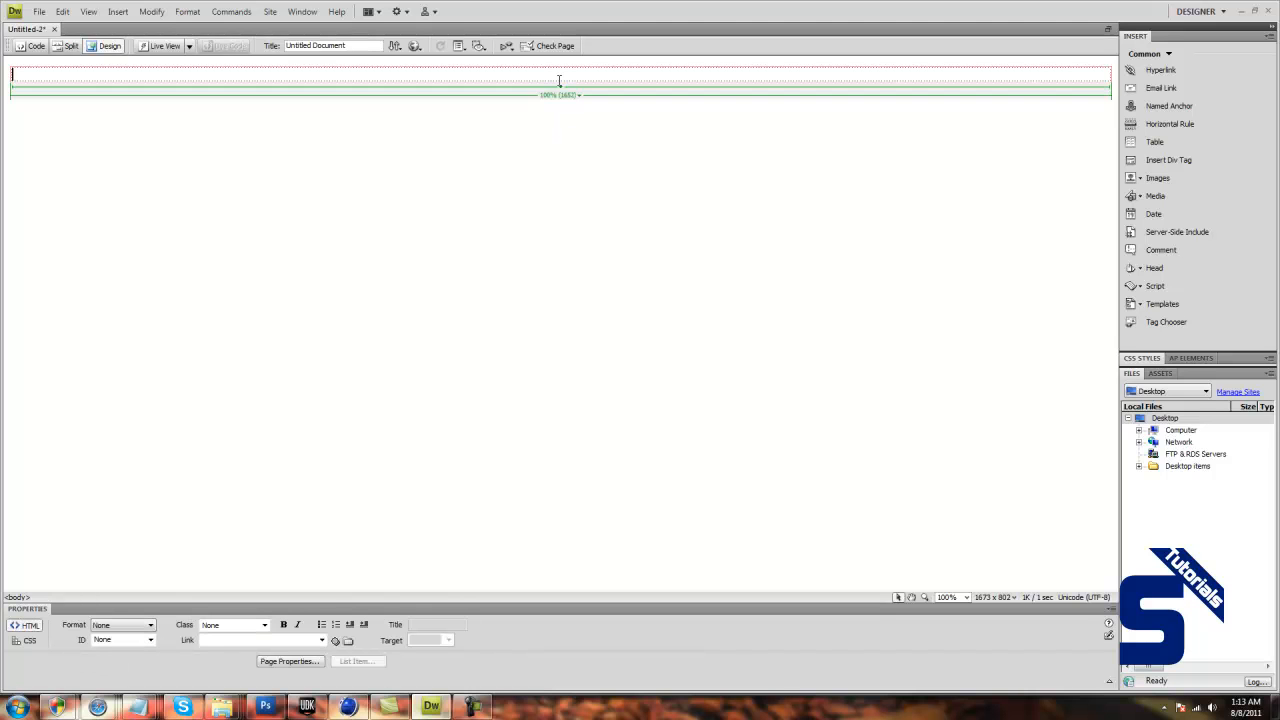
click(560, 82)
drag(560, 79, 560, 123)
click(198, 94)
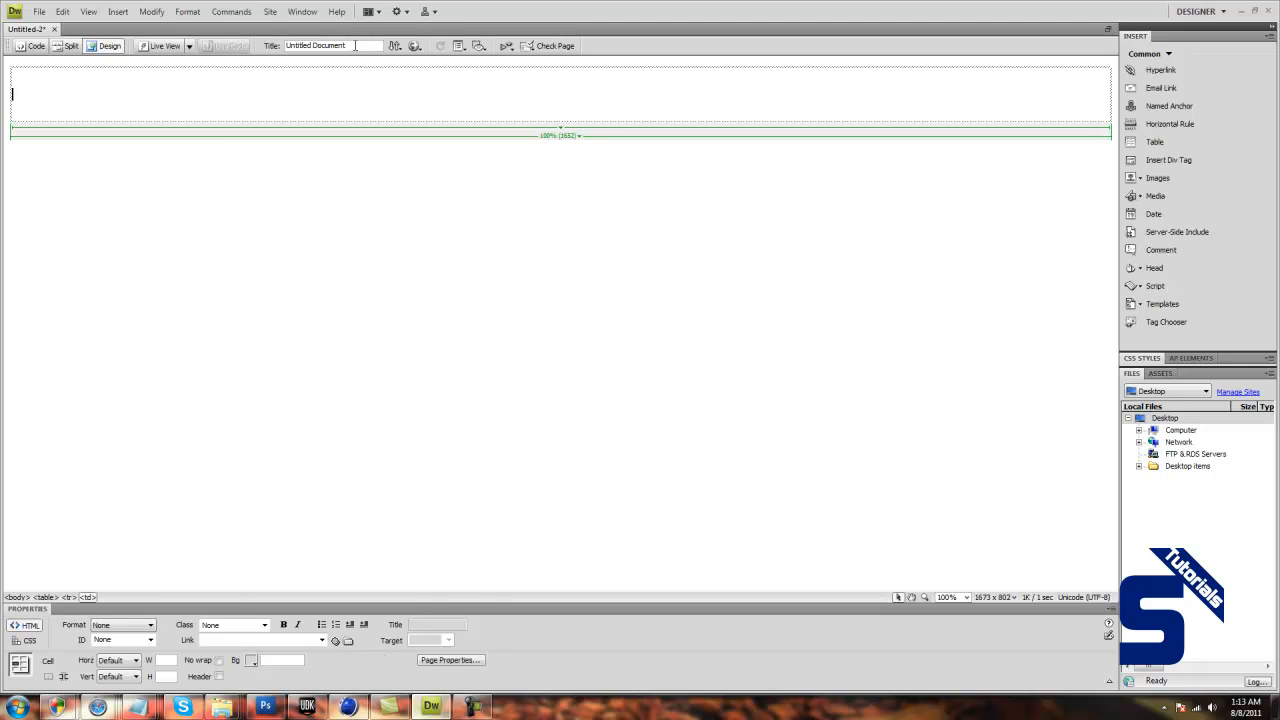
Insert the NavBar image from Website's images folder outside the table, suppressing the document-relative path message and leaving the alternate text empty.
click(113, 293)
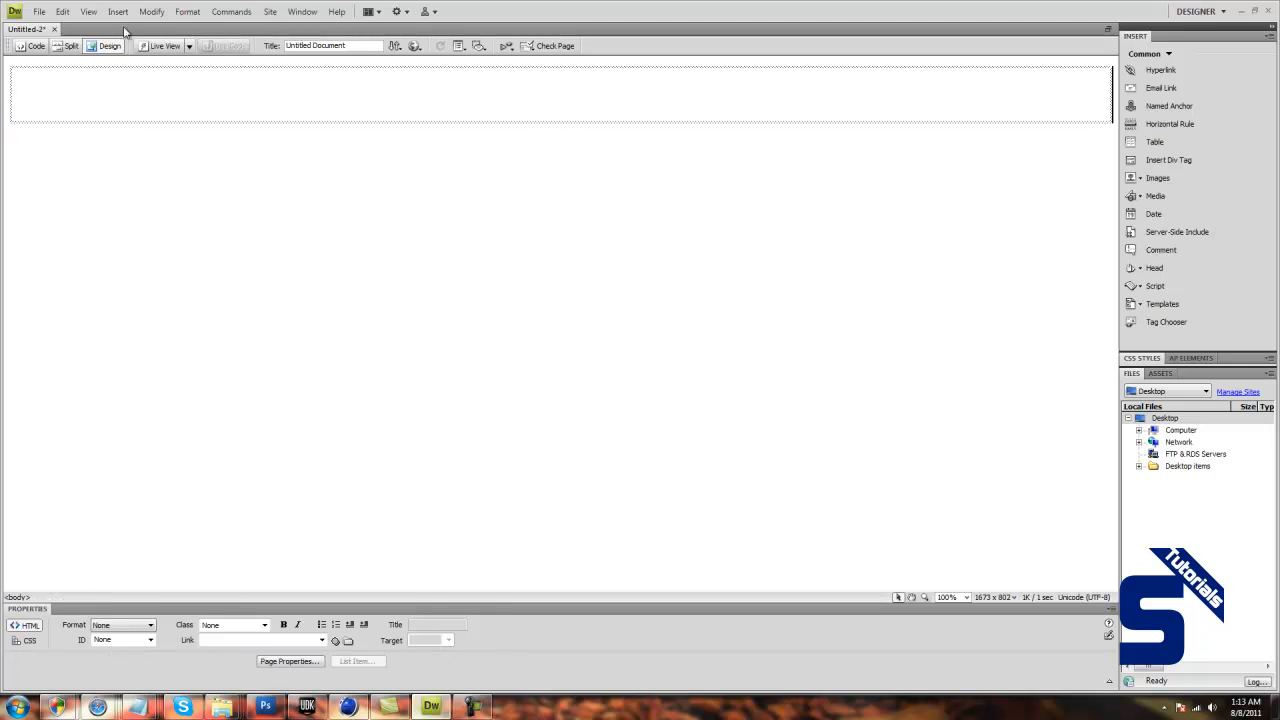
click(118, 11)
click(223, 93)
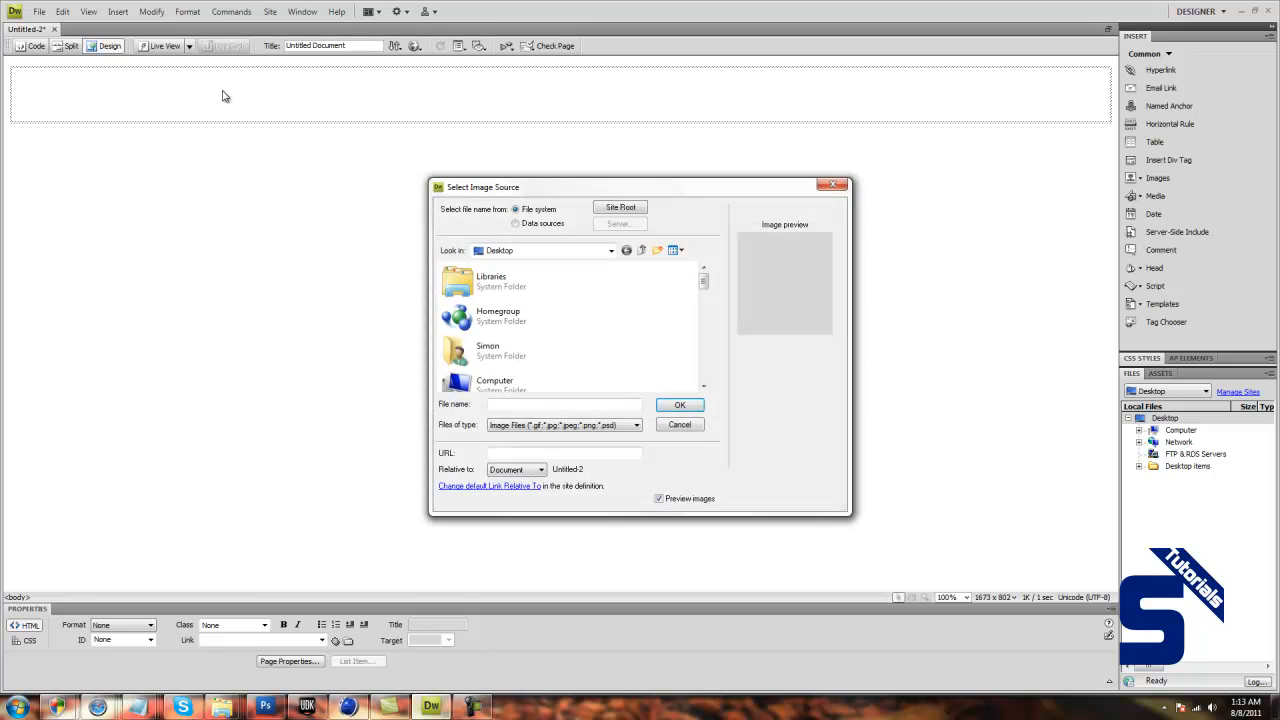
drag(704, 292, 697, 351)
double_click(531, 352)
double_click(512, 285)
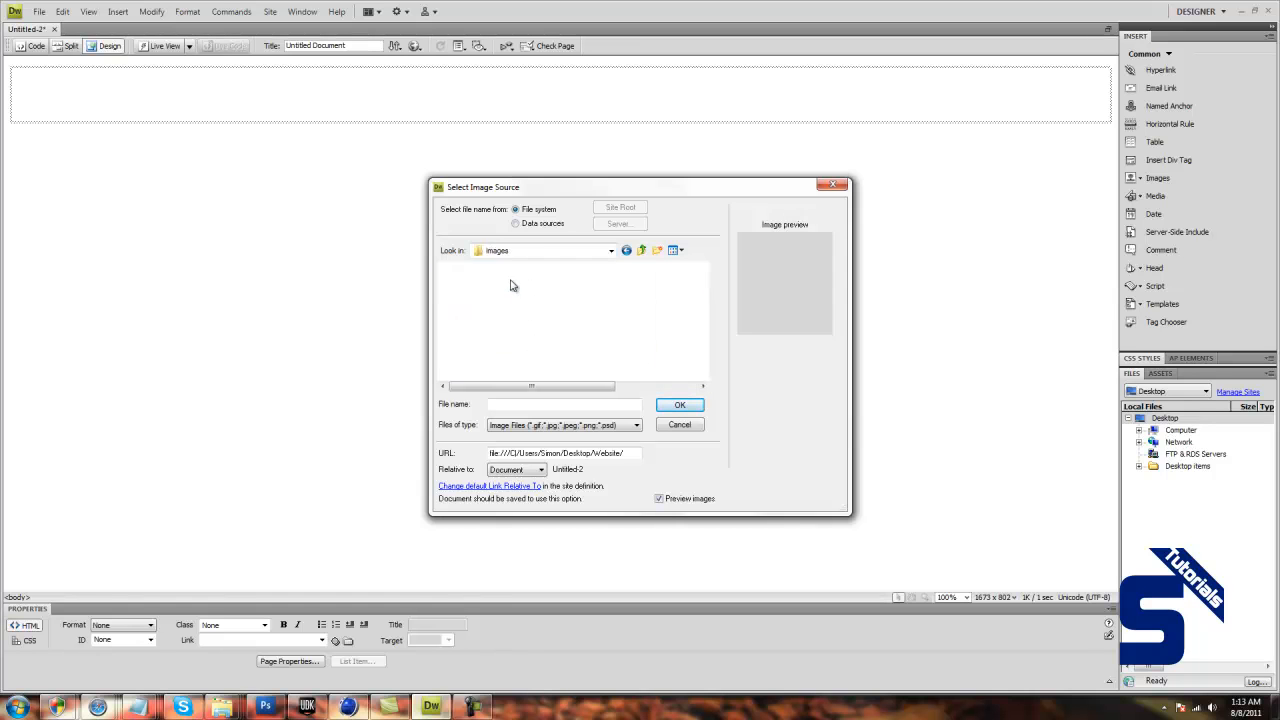
click(490, 315)
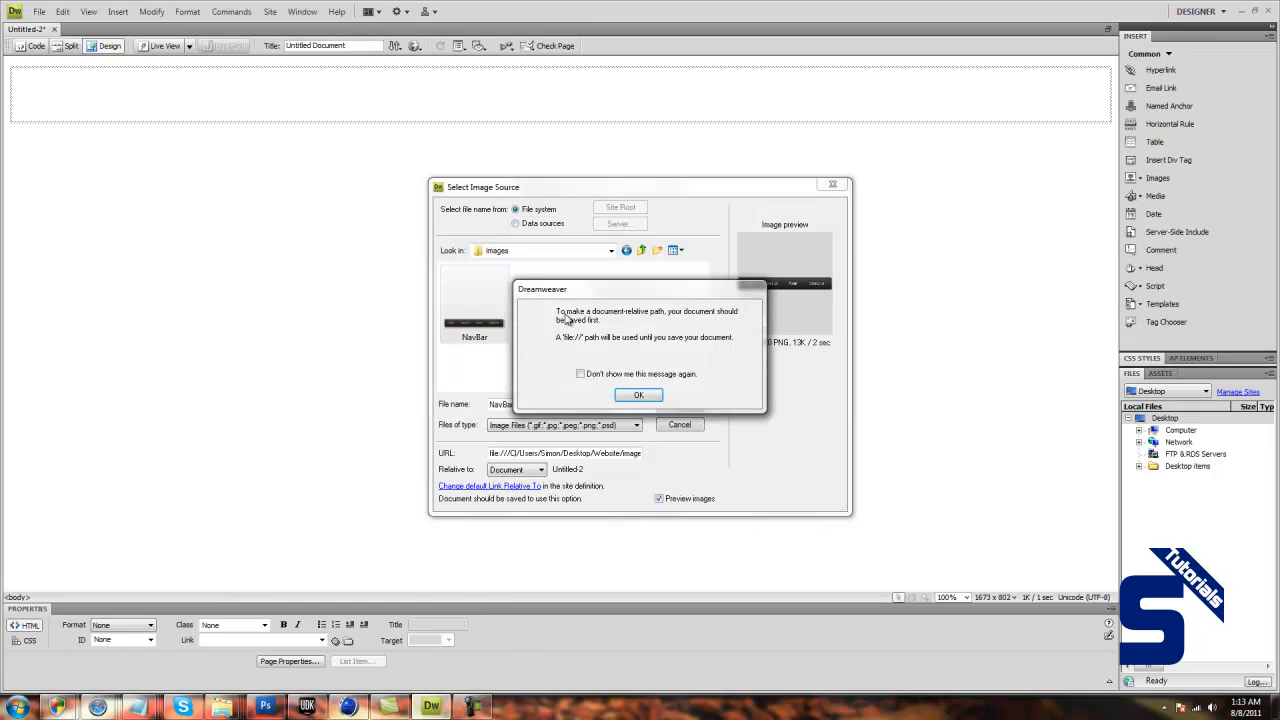
click(581, 374)
click(638, 395)
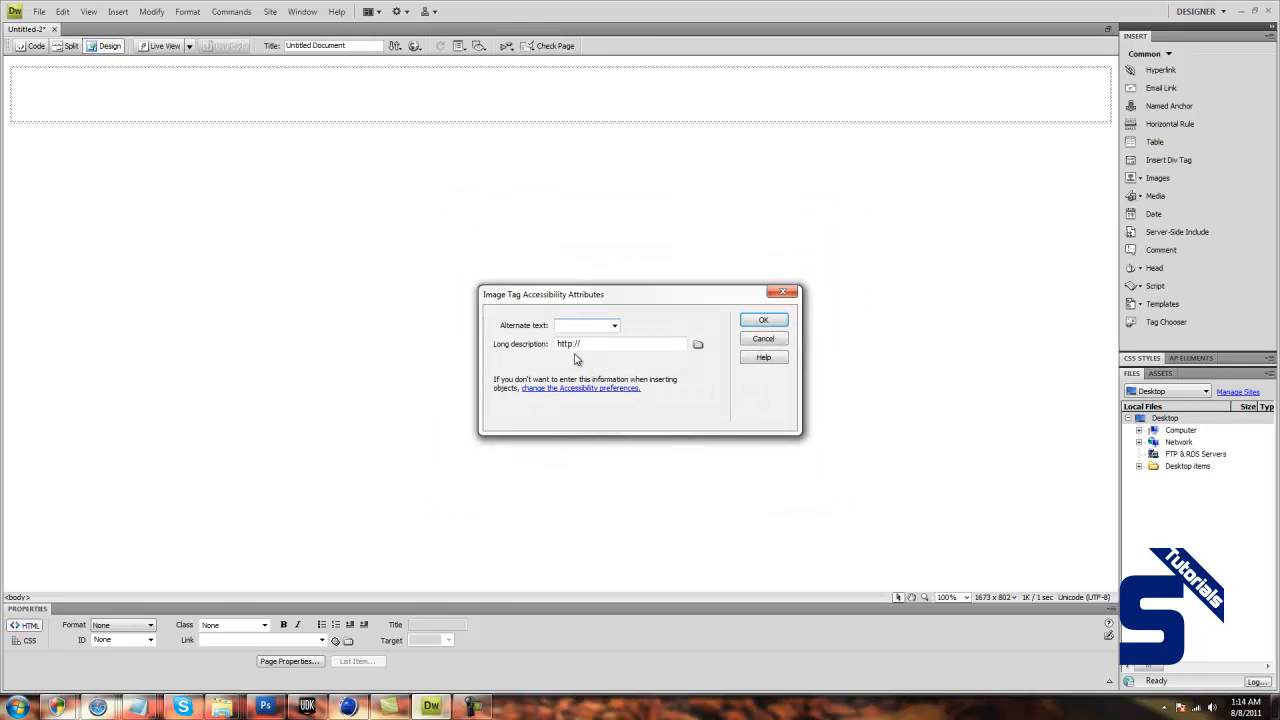
click(768, 319)
Move the navigation bar image from below the table into the table cell.
click(350, 308)
click(141, 173)
drag(237, 172, 238, 112)
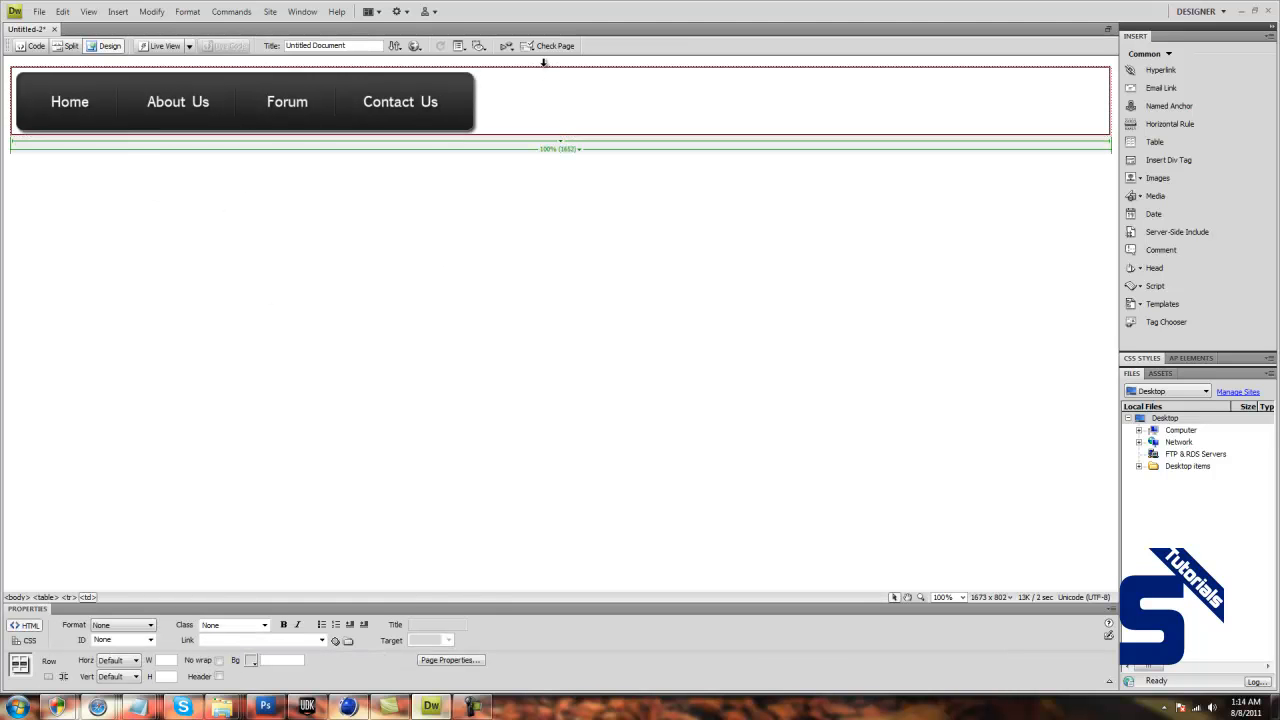
click(523, 303)
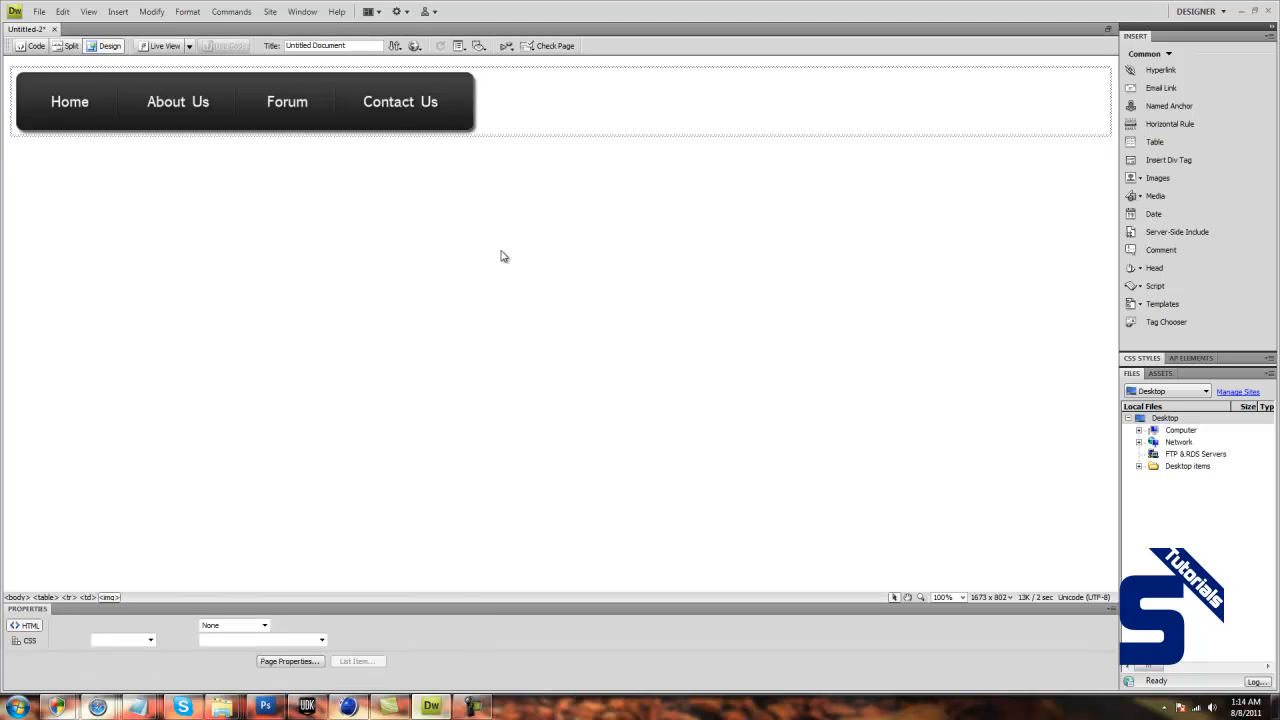
Set the horizontal alignment of the table cell containing the navigation bar to Center.
click(345, 110)
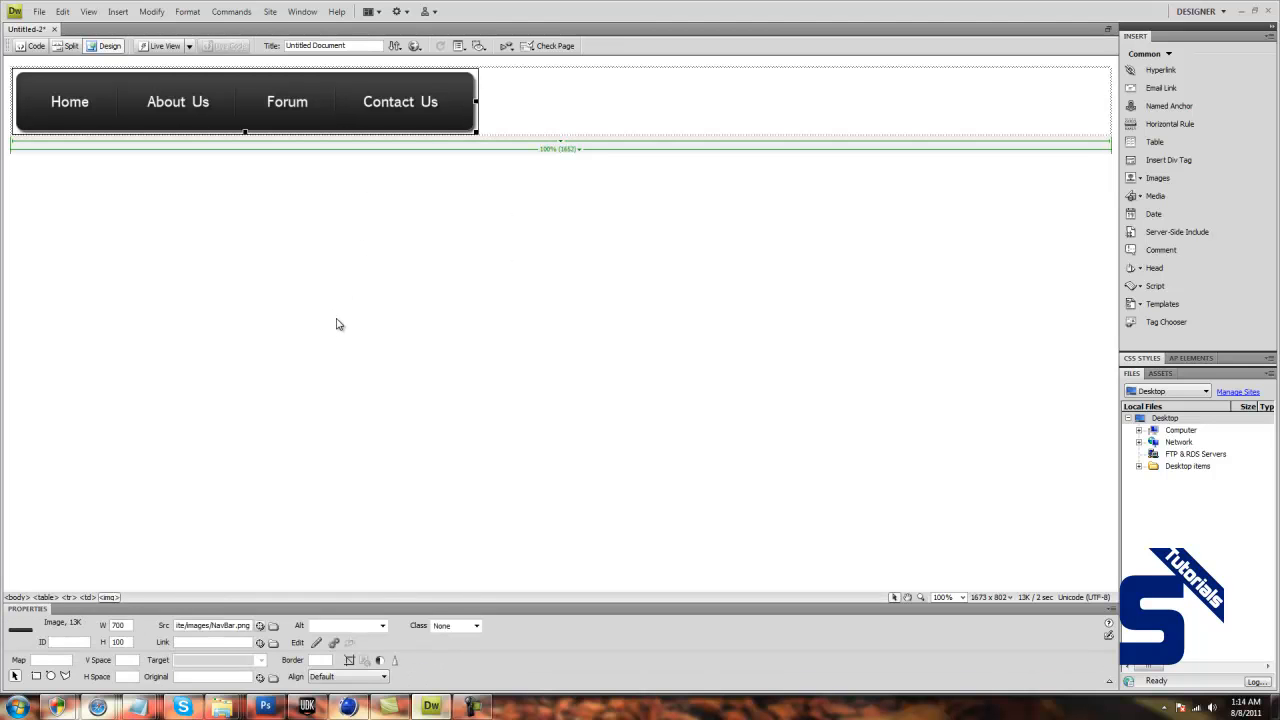
click(600, 121)
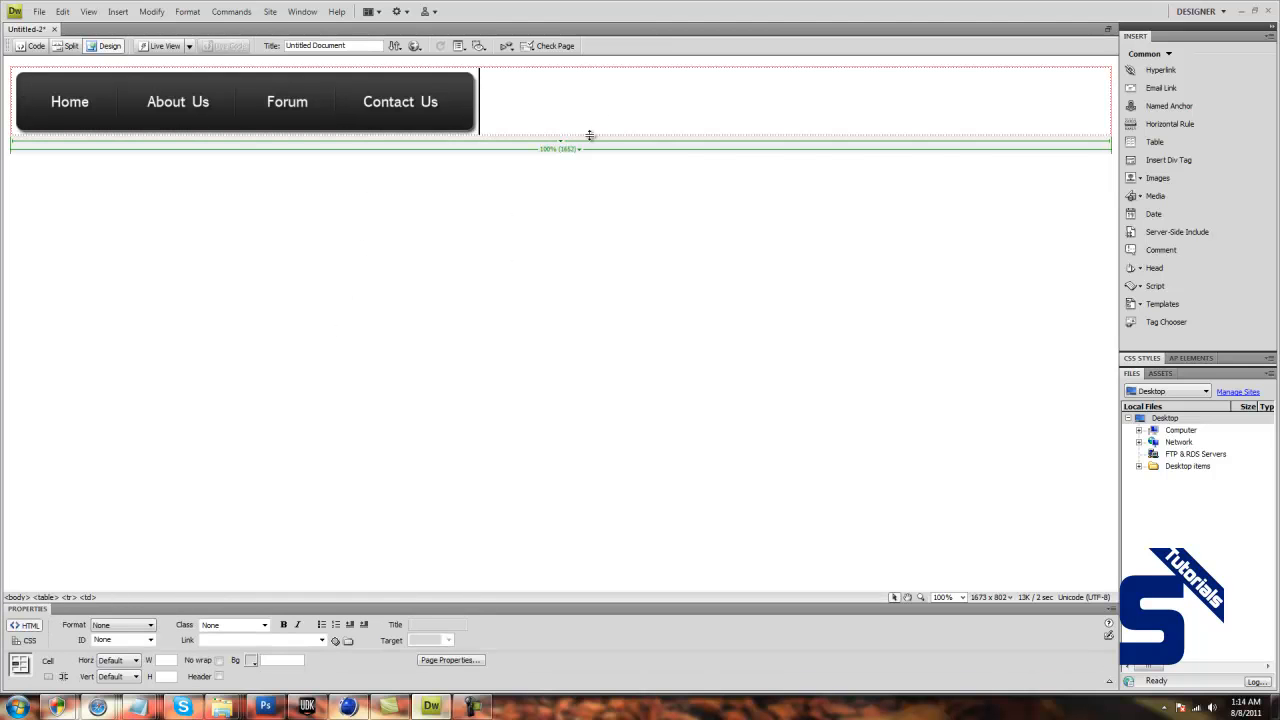
click(112, 661)
click(108, 689)
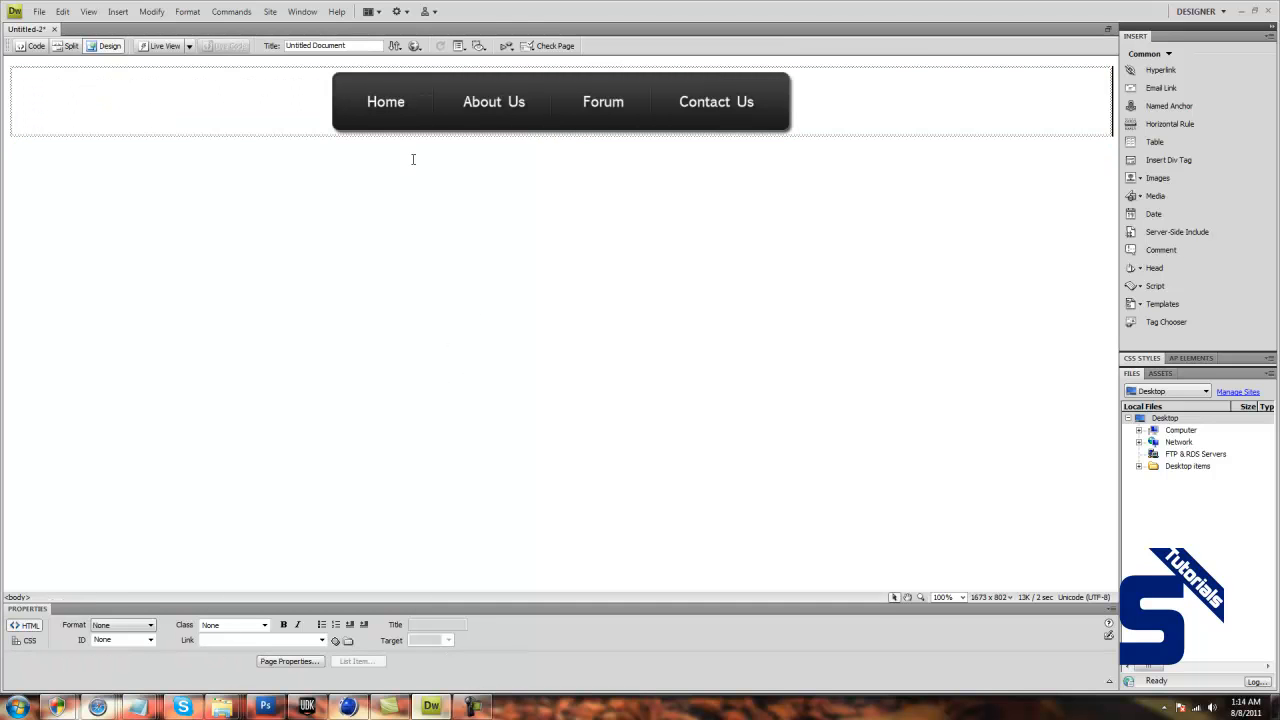
click(380, 100)
click(300, 99)
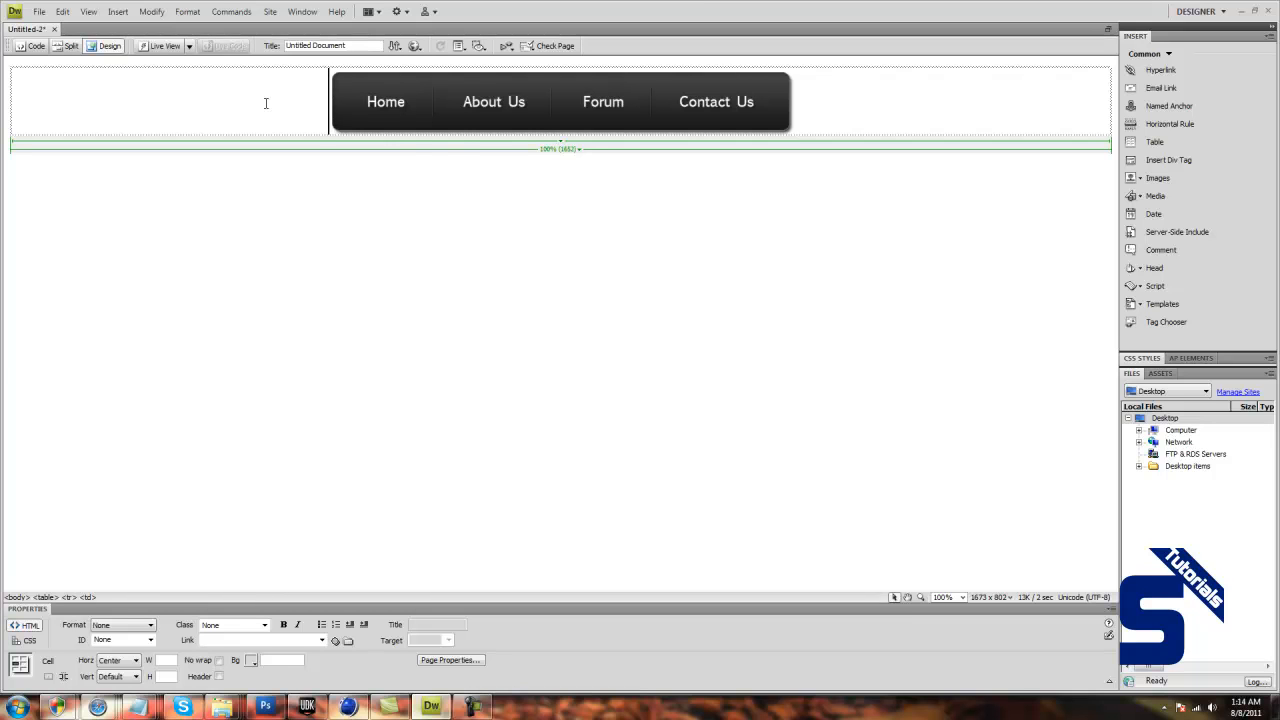
click(323, 293)
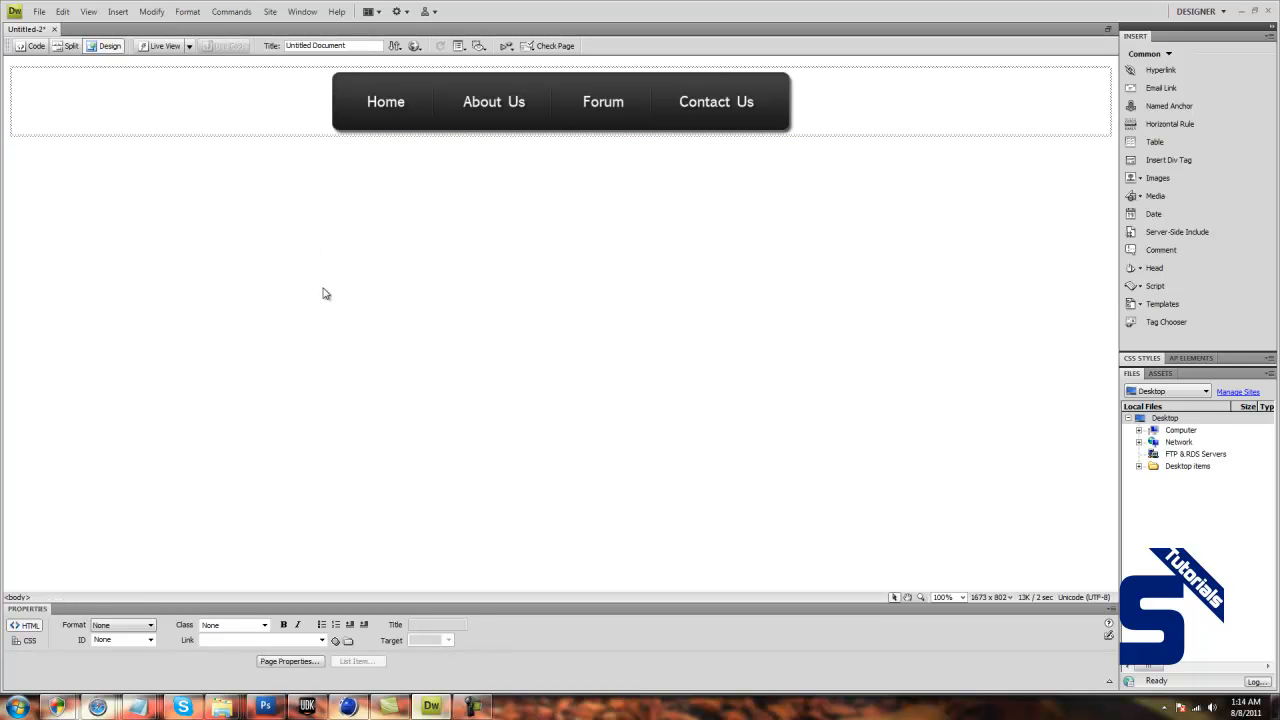
Create a rectangular hotspot over Home on the navigation bar image and set its link to #.
click(368, 101)
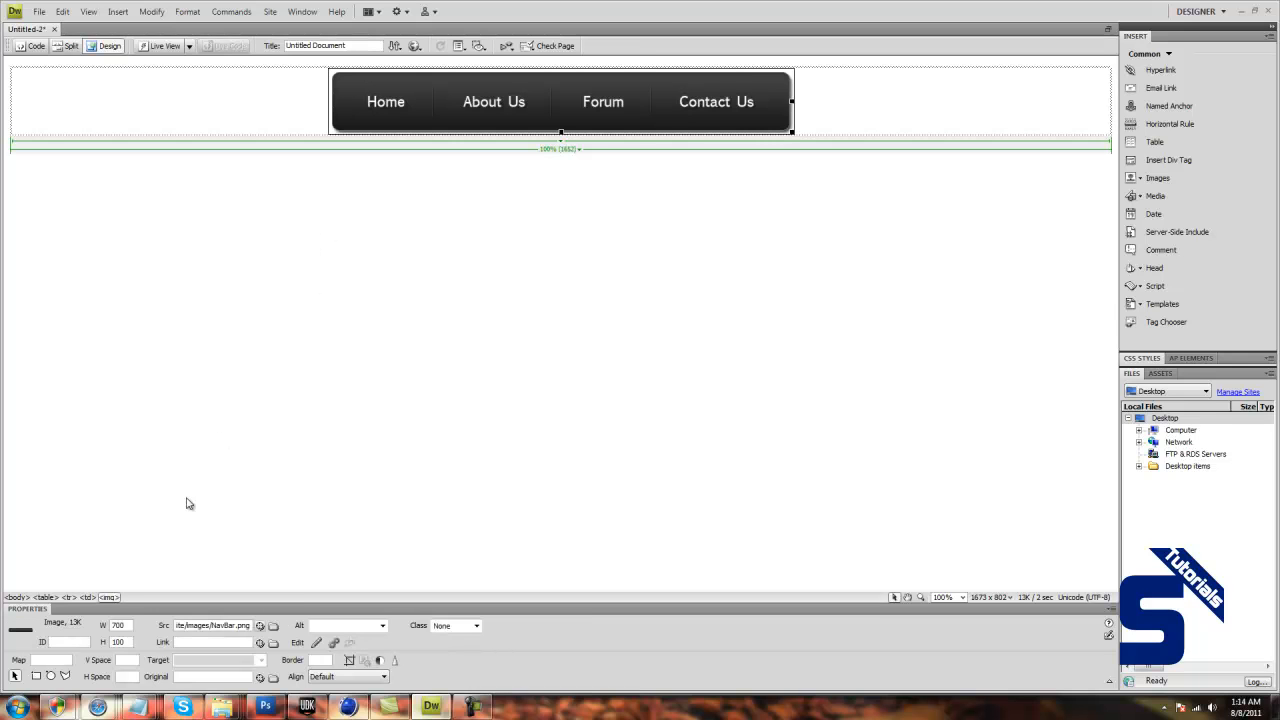
click(36, 677)
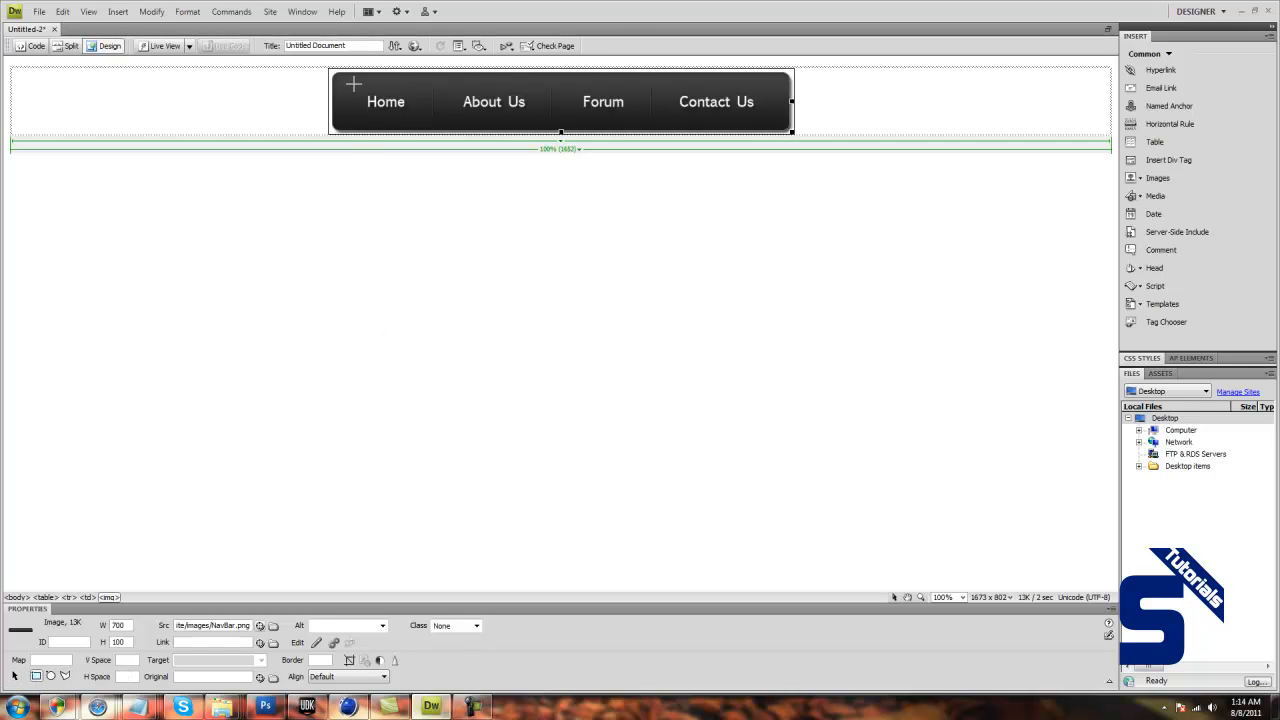
drag(346, 84, 386, 110)
drag(411, 121, 421, 121)
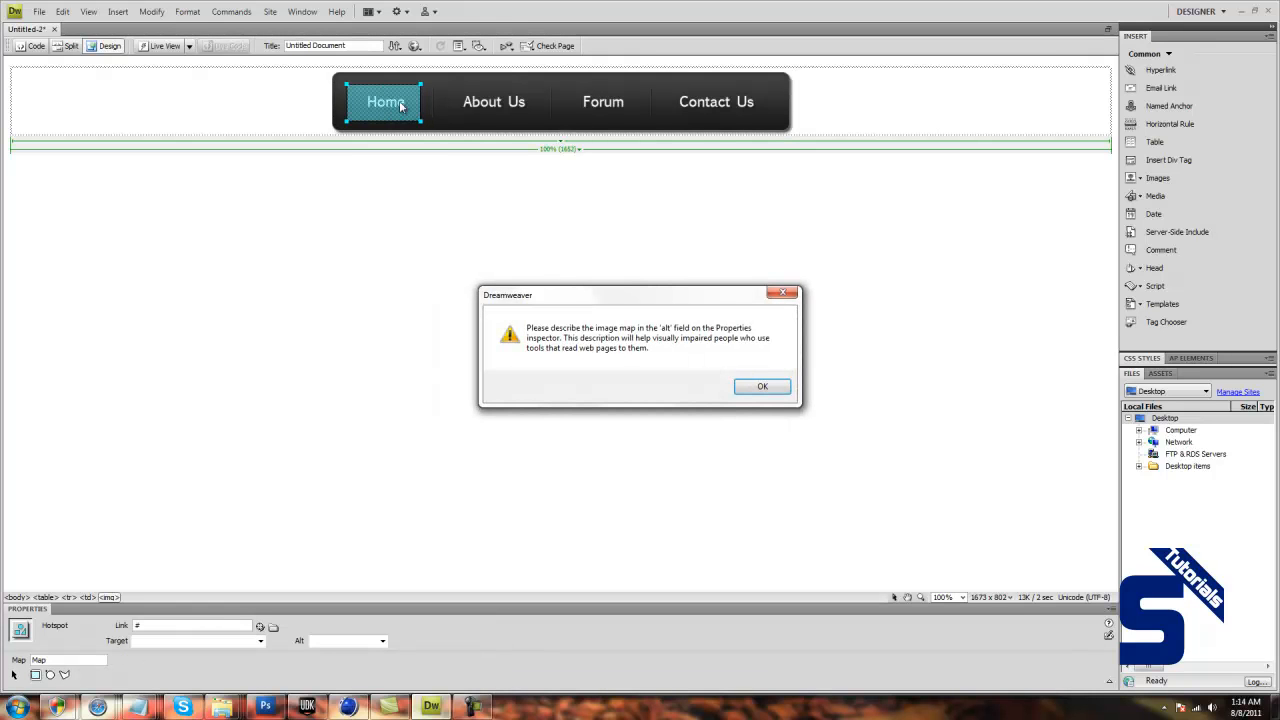
click(736, 386)
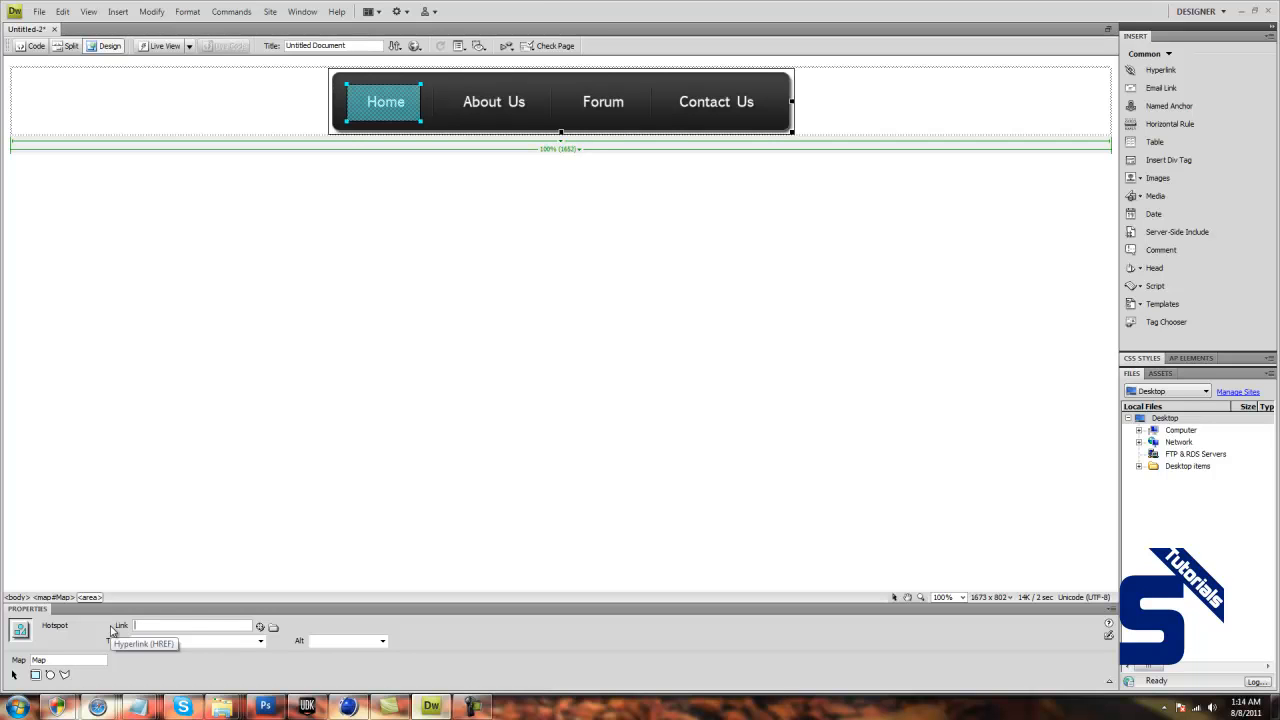
text(#)
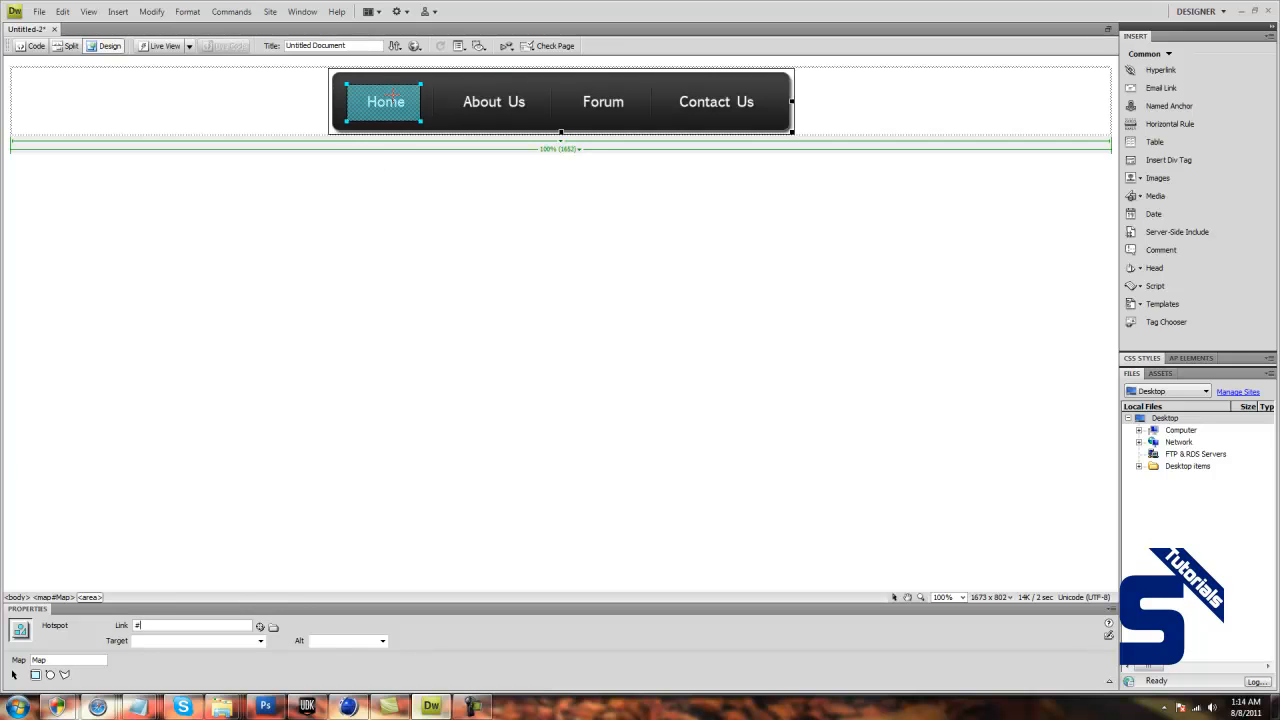
Draw rectangular hotspots over About Us, Forum and Contact Us, dismissing the alt-text reminders.
drag(448, 88, 765, 119)
click(762, 387)
click(762, 387)
click(762, 387)
click(649, 232)
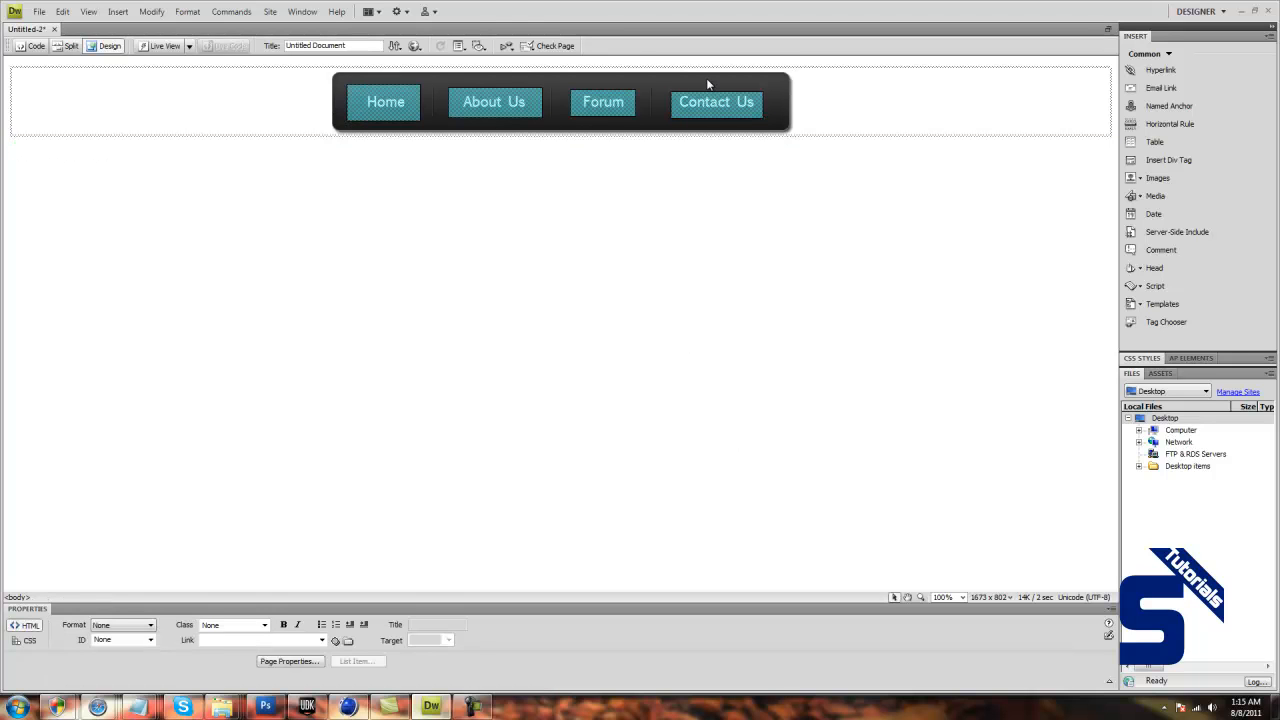
Save the page as index.html in the Website folder on the Desktop.
click(39, 11)
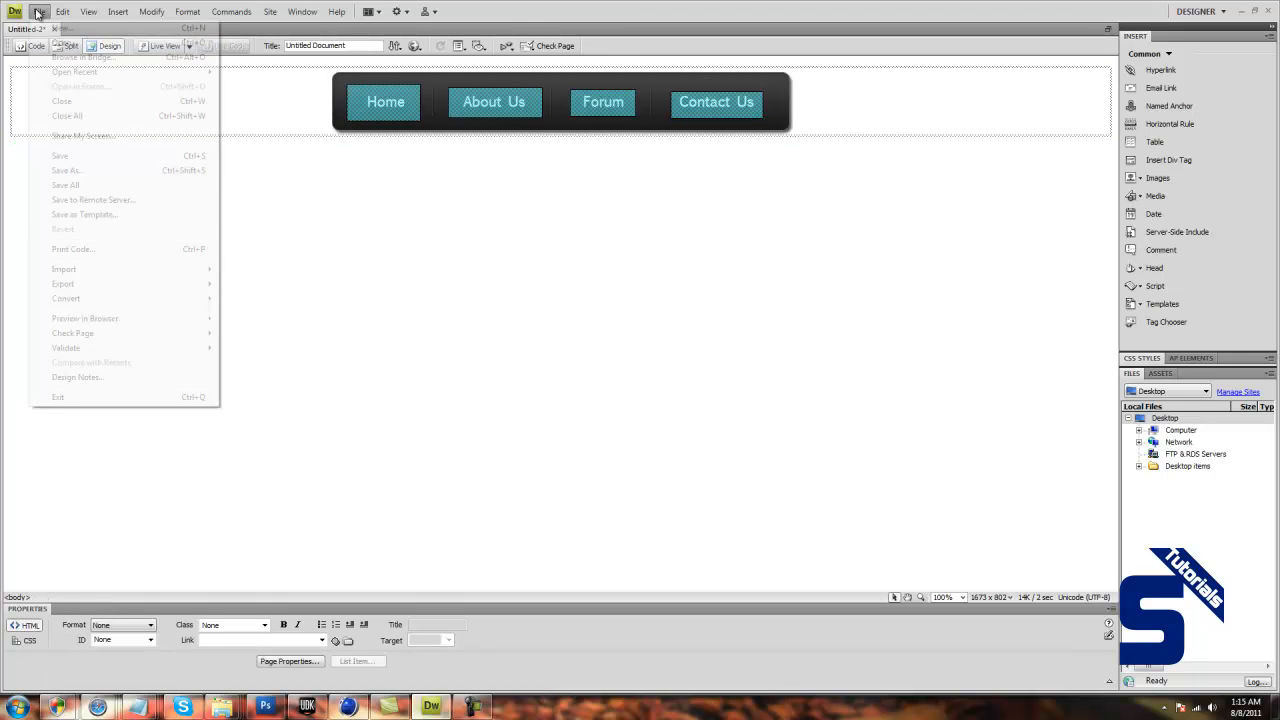
click(70, 173)
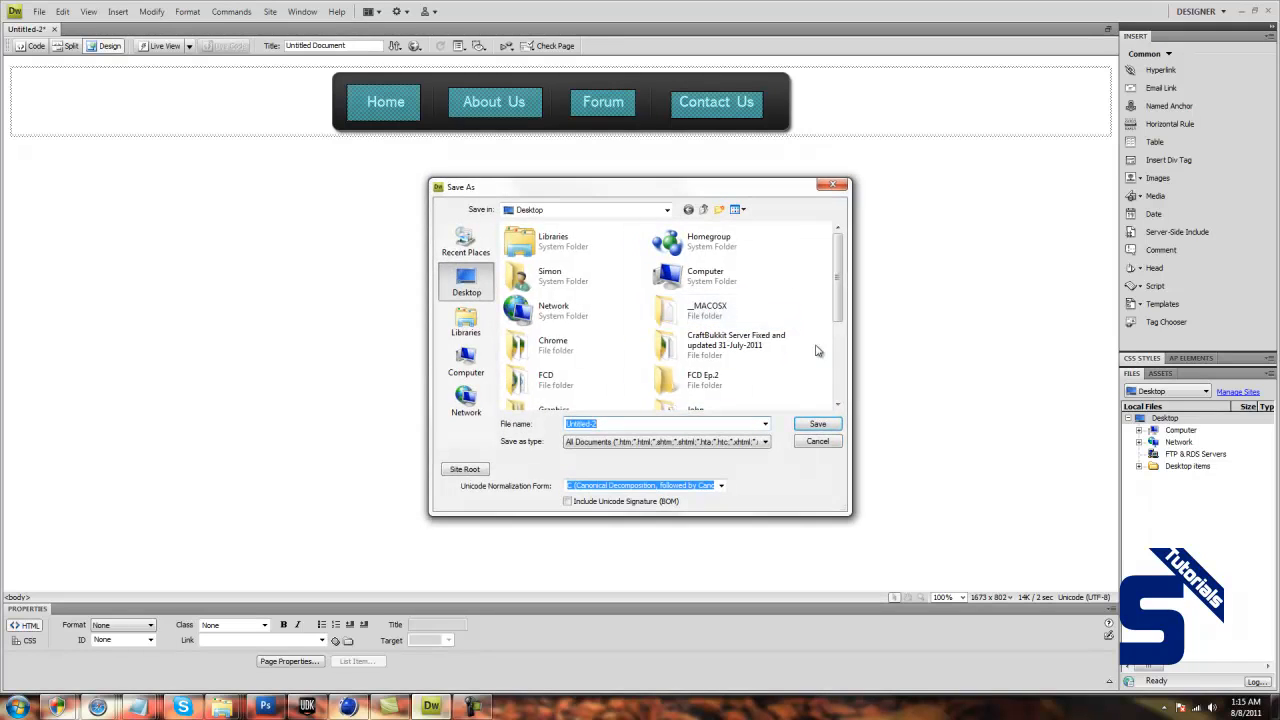
scroll(582, 396, down, 3)
double_click(582, 396)
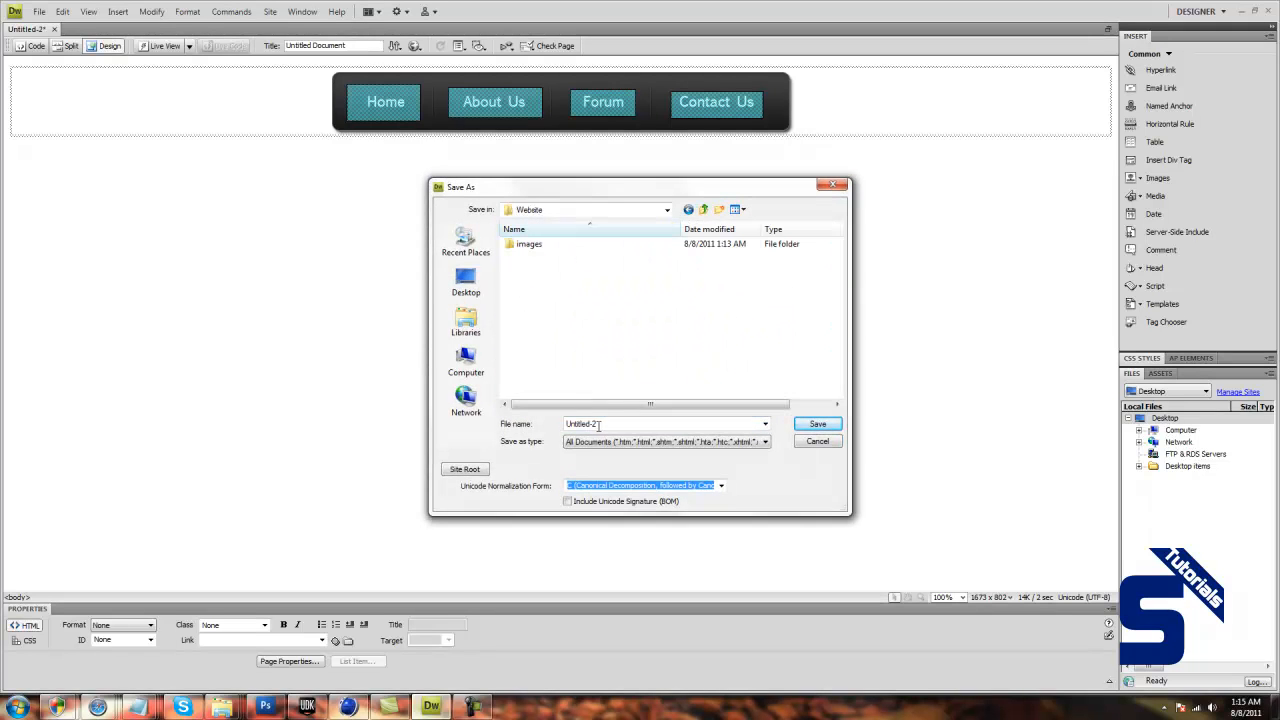
text(index.html)
key(Return)
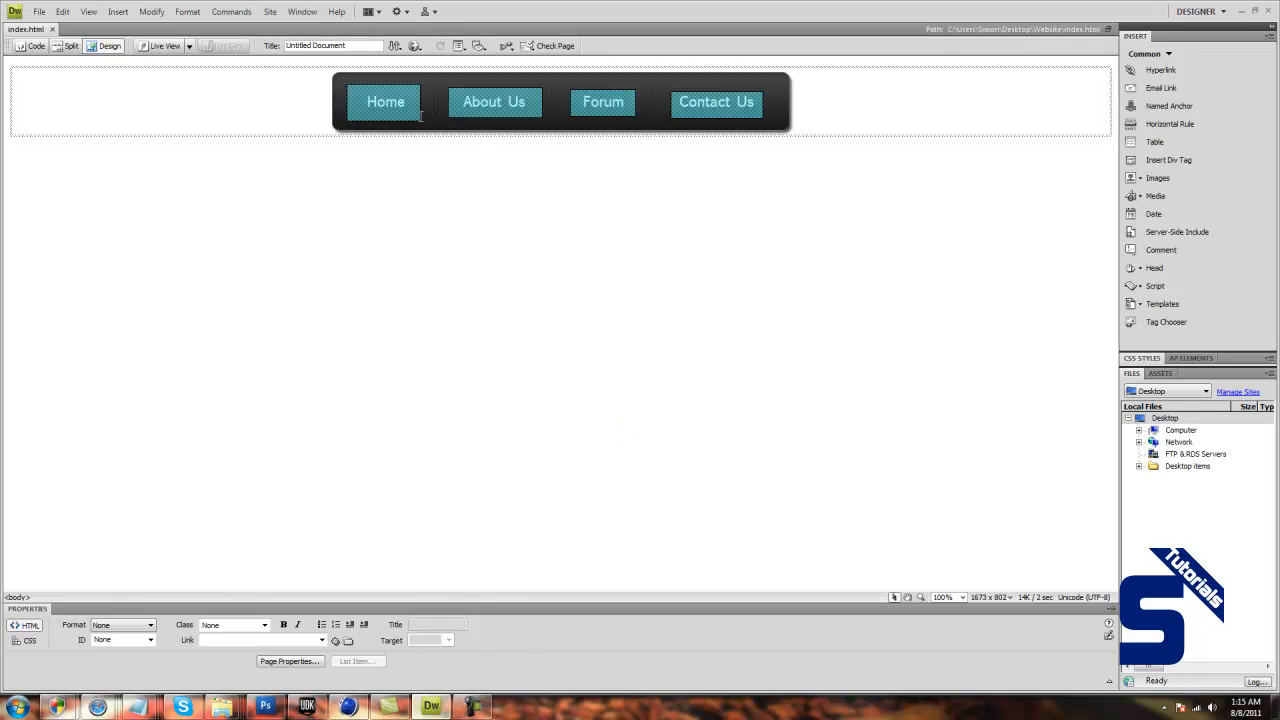
Switch to the Website folder in Windows Explorer and open the index file with Google Chrome.
mouse_move(222, 706)
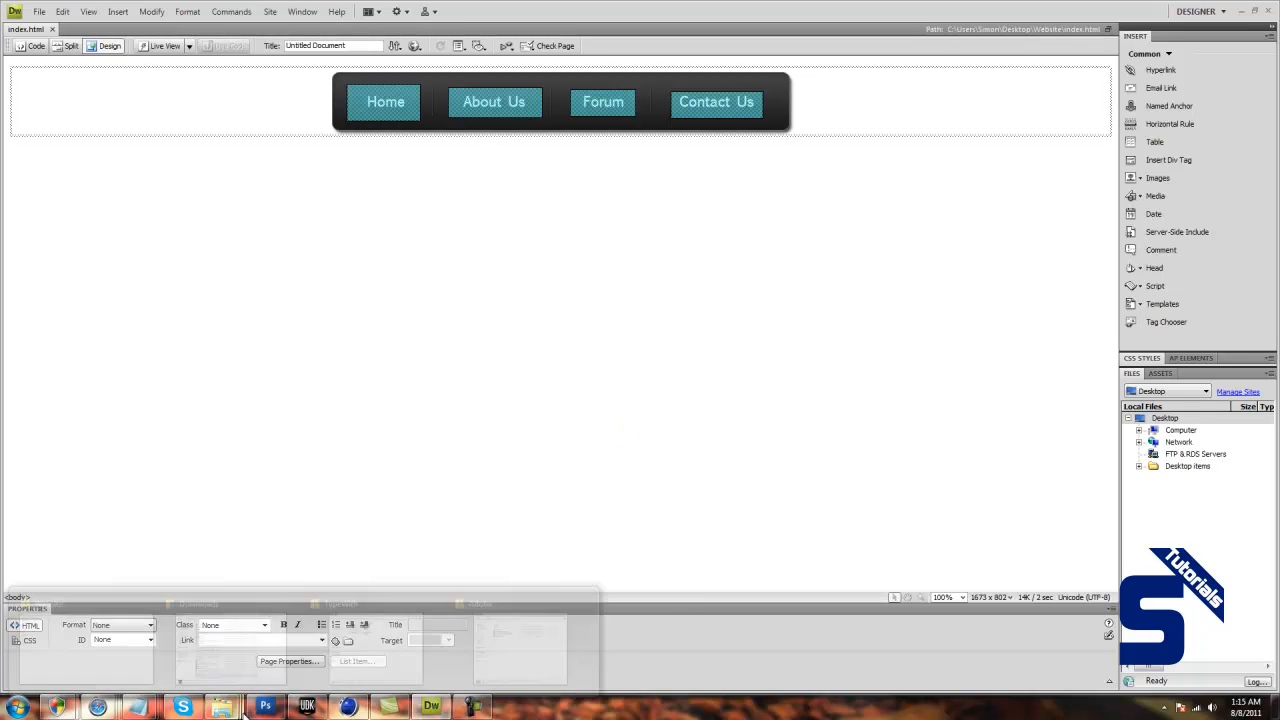
click(64, 604)
right_click(145, 104)
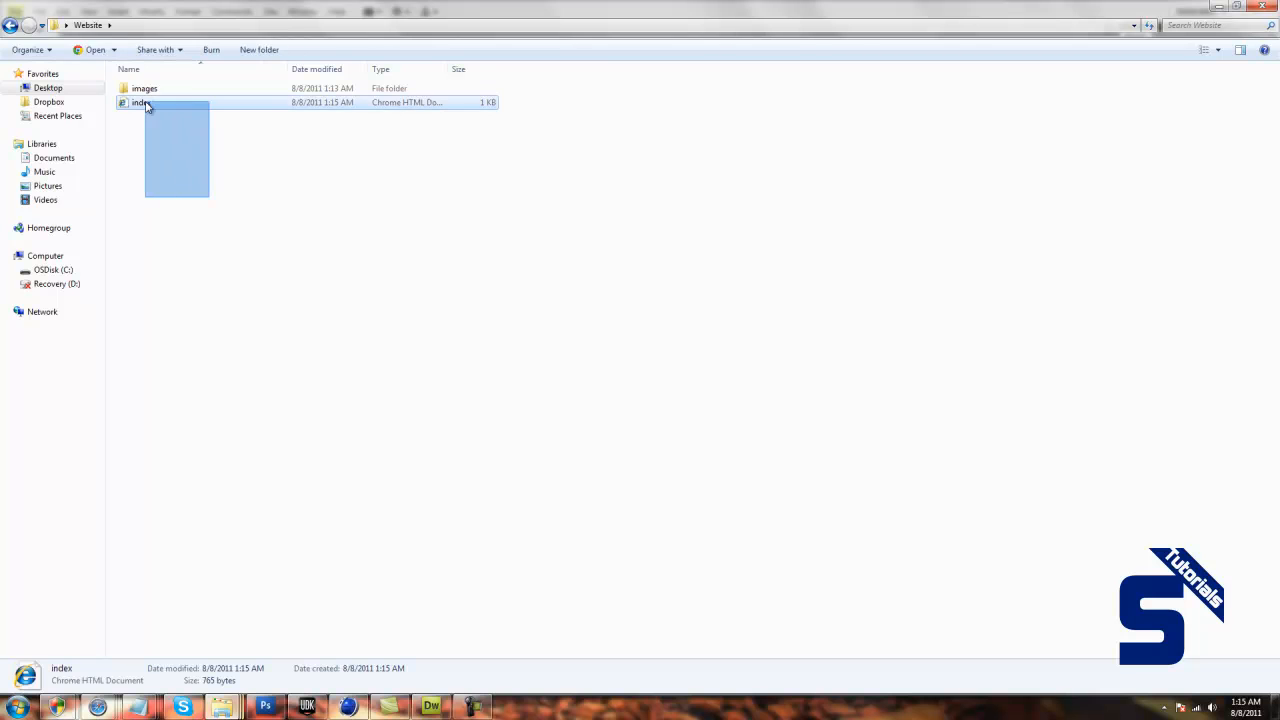
mouse_move(180, 165)
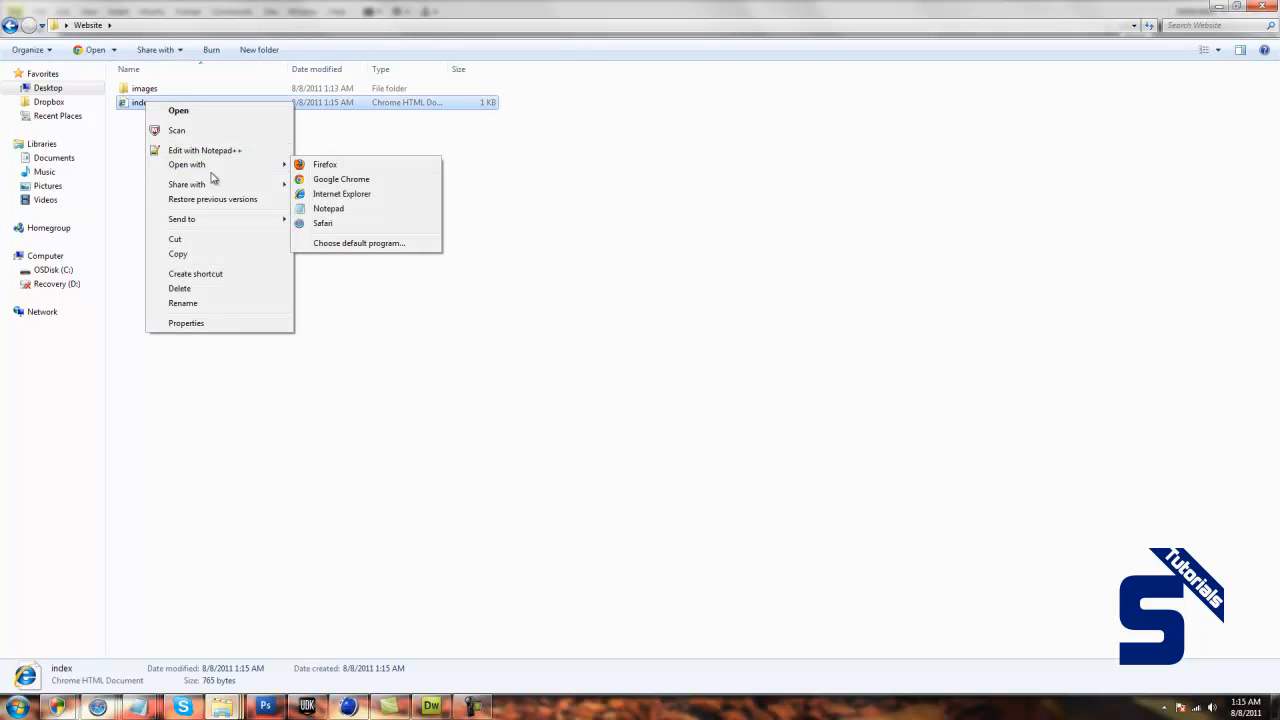
click(319, 180)
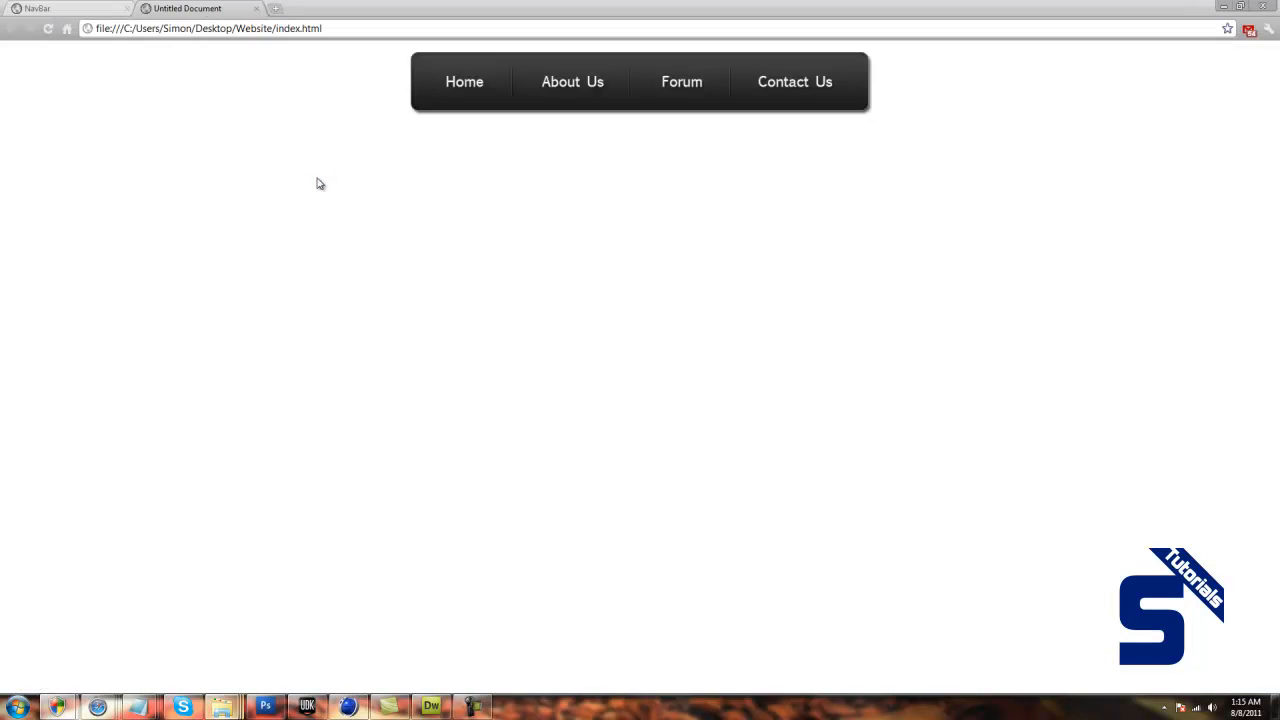
Check the navigation bar on the index.html page and compare it with the open NavBar.html page.
drag(300, 92, 1014, 84)
click(1014, 82)
click(34, 8)
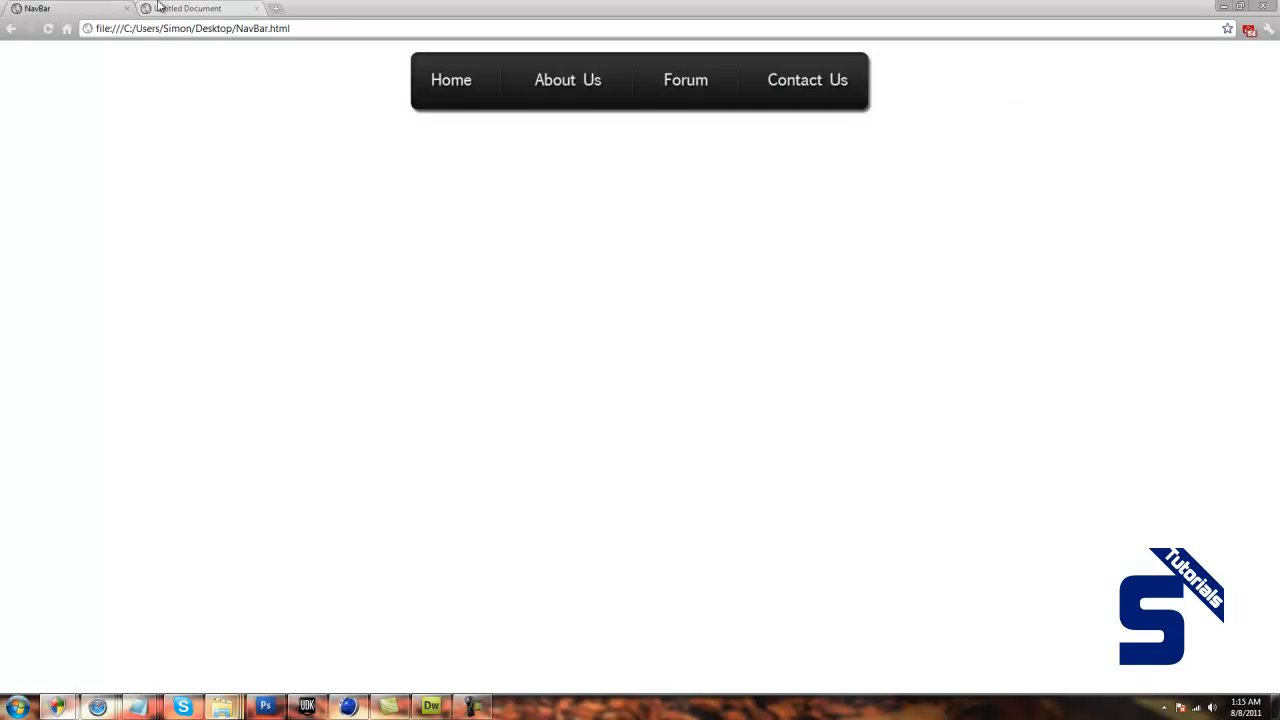